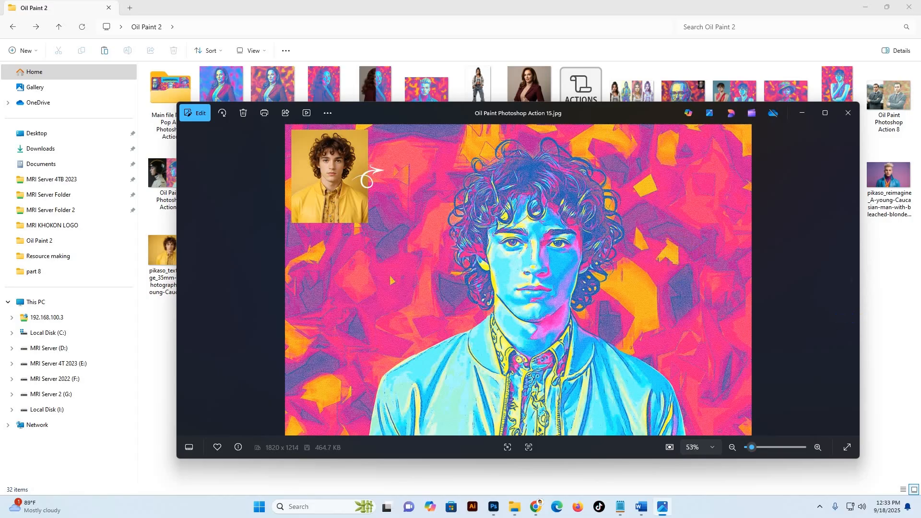
# Step: Browse the sample images back to Oil Paint Photoshop Action 12 and examine the bearded man's face and hair details enlarged
pyautogui.press('Left')
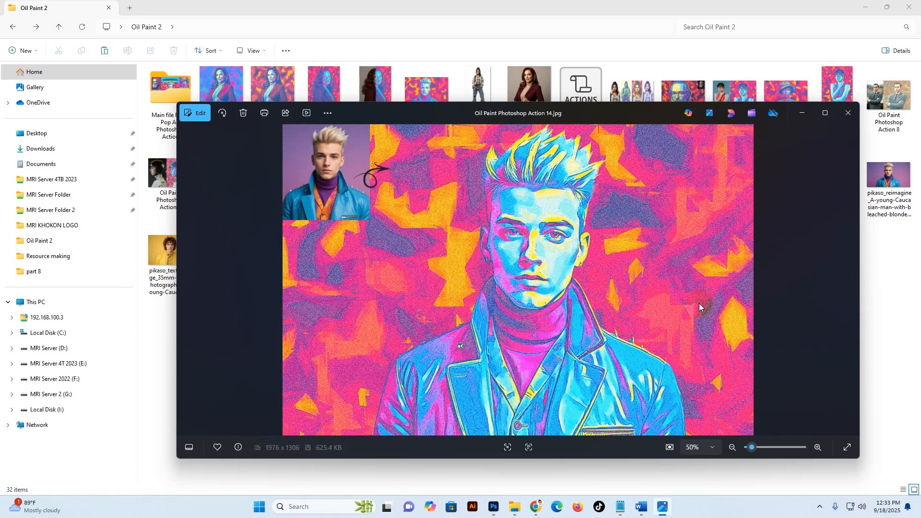
pyautogui.press('Left')
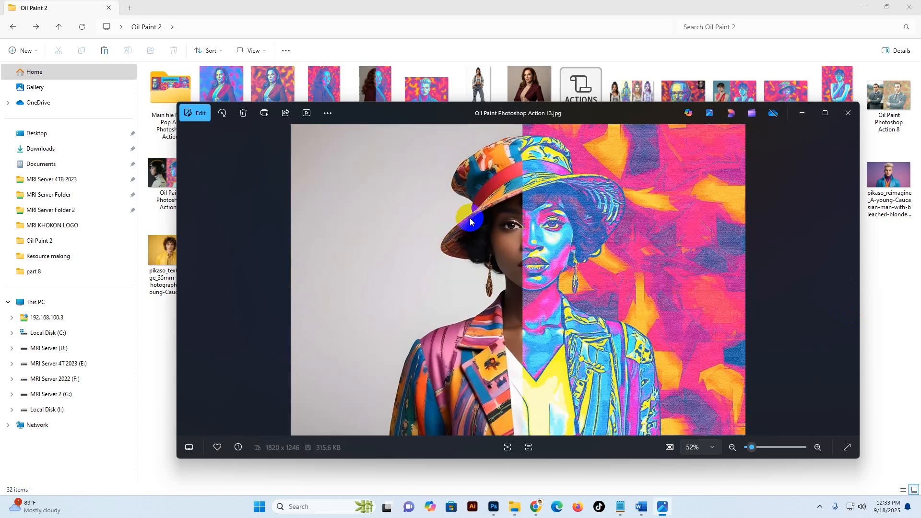
pyautogui.press('Left')
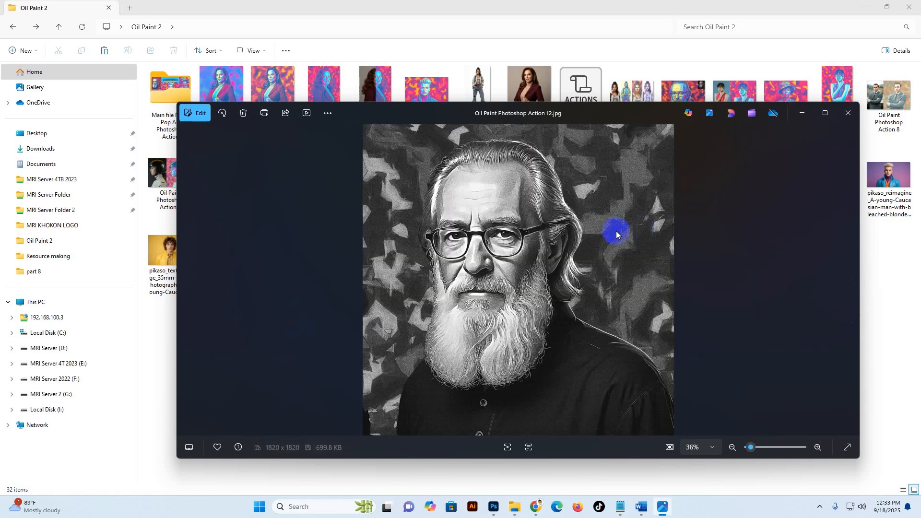
pyautogui.click(824, 113)
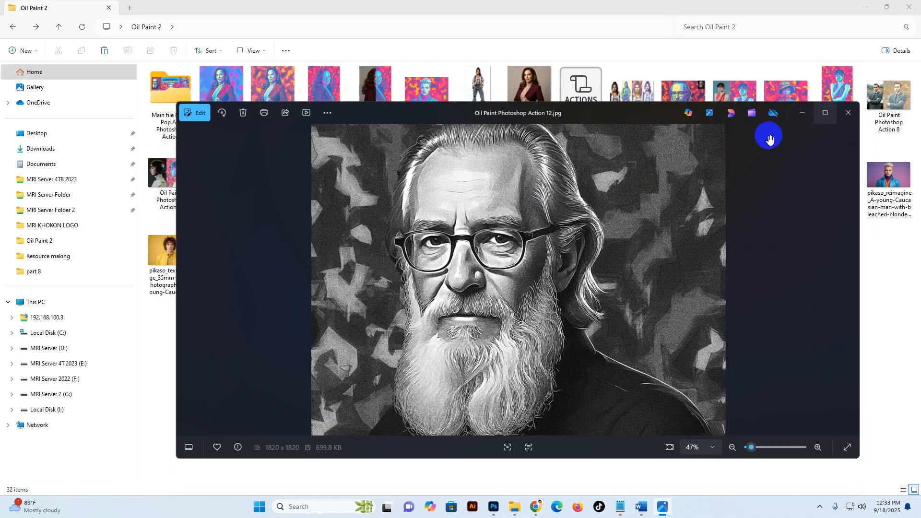
pyautogui.scroll(5, 531, 218)
pyautogui.scroll(6, 498, 218)
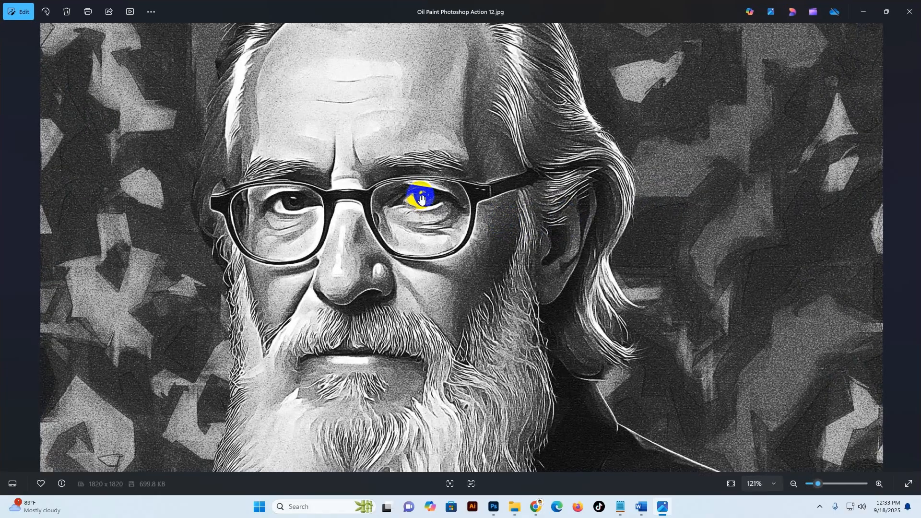
pyautogui.scroll(-10, 550, 172)
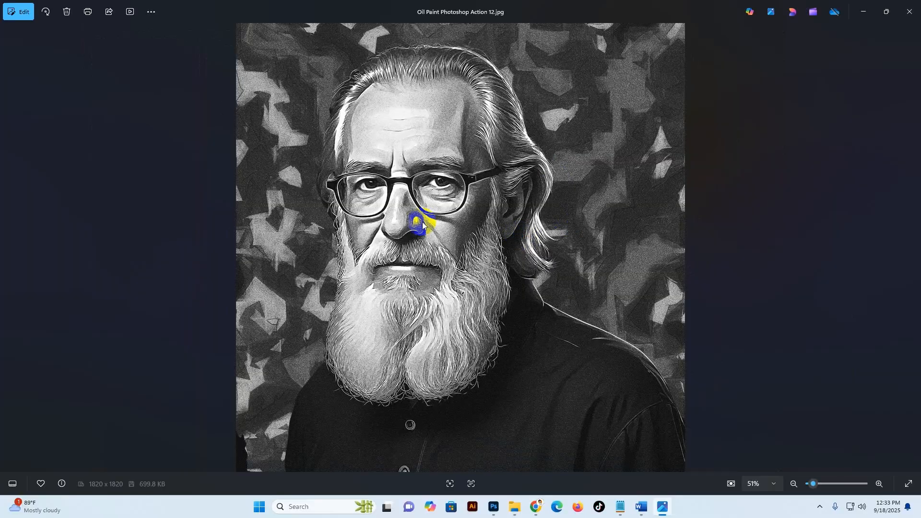
pyautogui.scroll(3, 421, 226)
pyautogui.scroll(2, 477, 247)
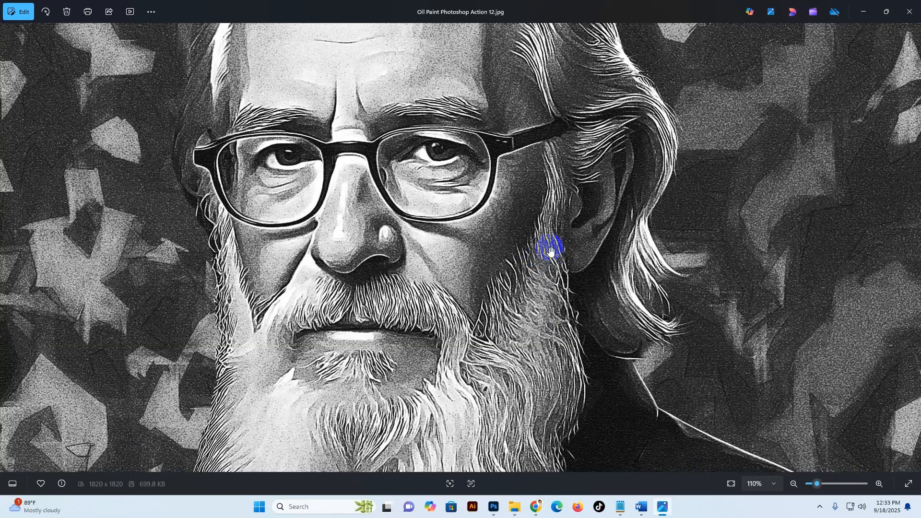
pyautogui.scroll(-5, 552, 247)
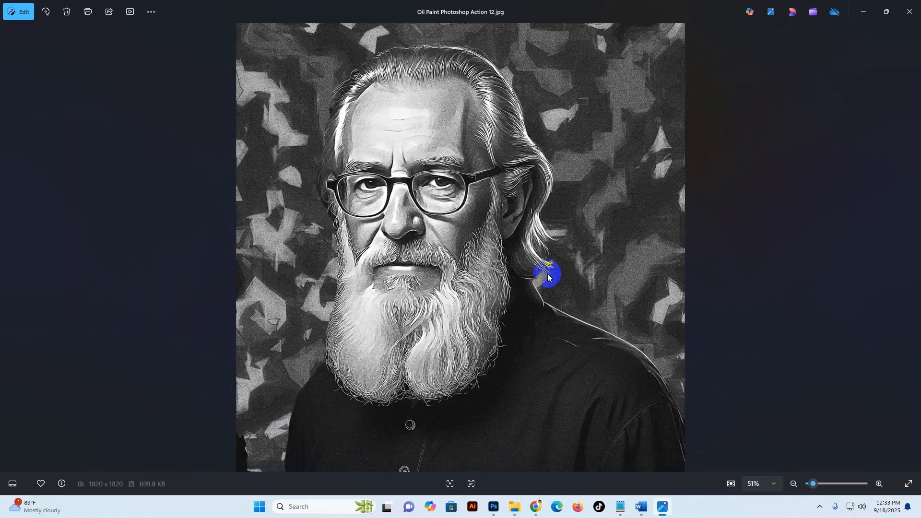
# Step: Review the preceding sample previews from Oil Paint Photoshop Action 11 back to Oil Paint Photoshop Action 1
pyautogui.press('Left')
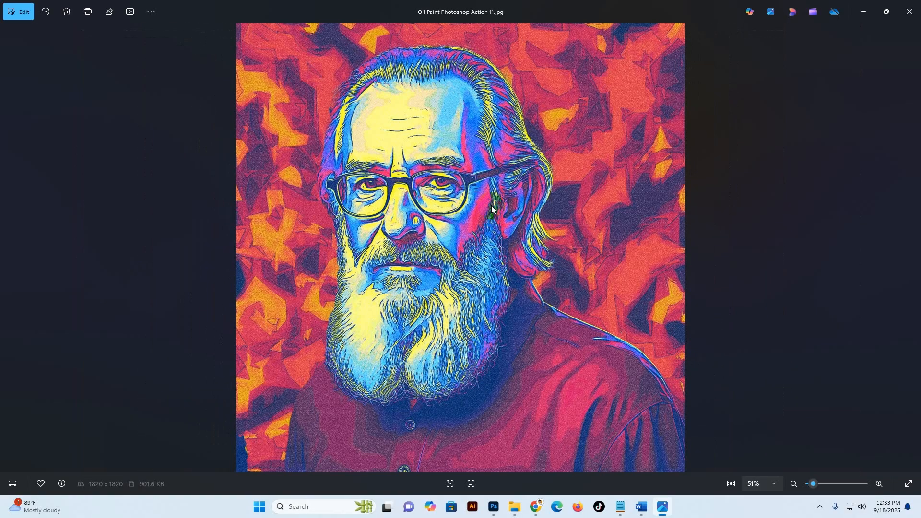
pyautogui.press('Left')
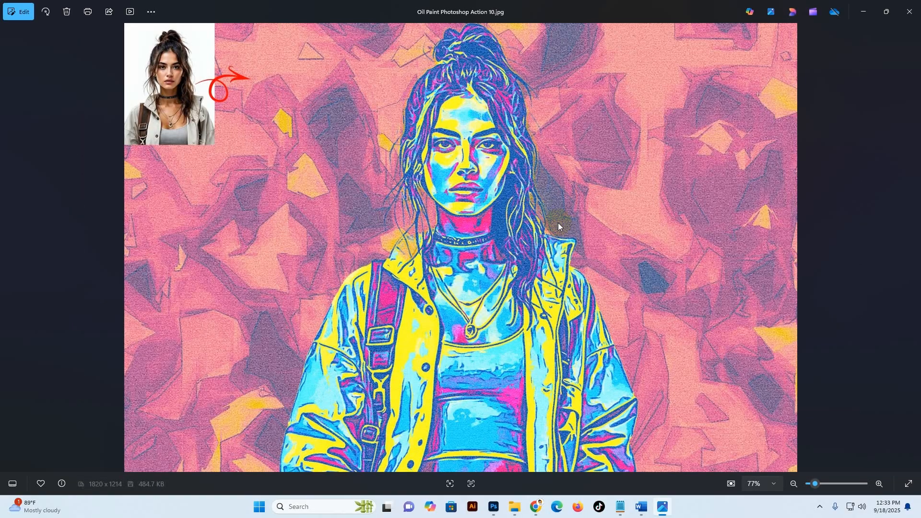
pyautogui.press('Left')
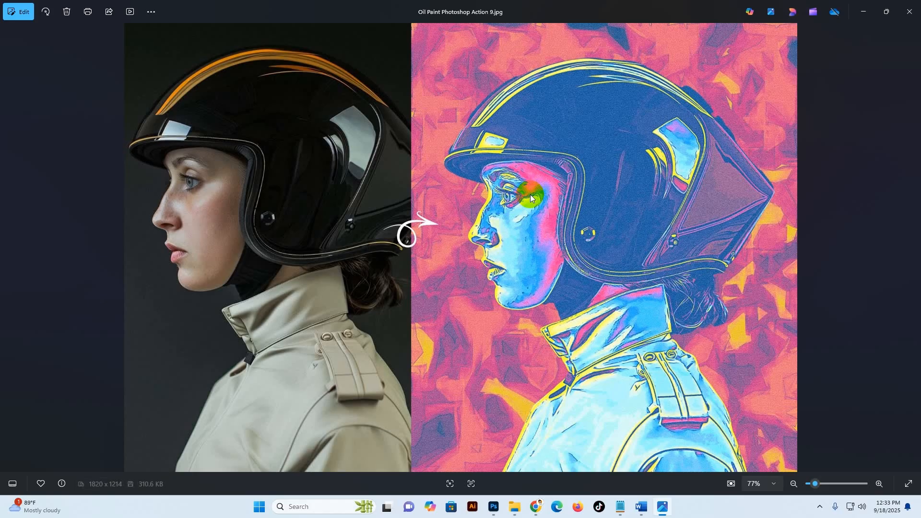
pyautogui.press('Left')
pyautogui.press('Left')
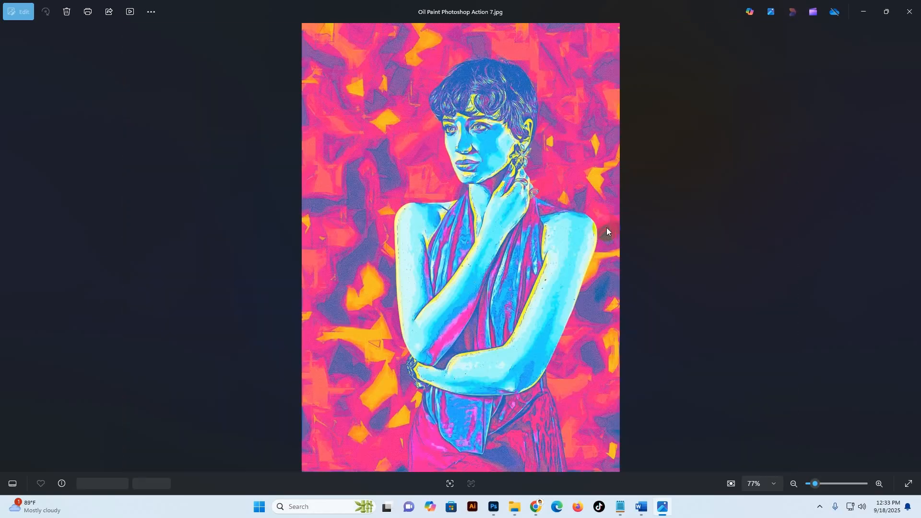
pyautogui.press('Left')
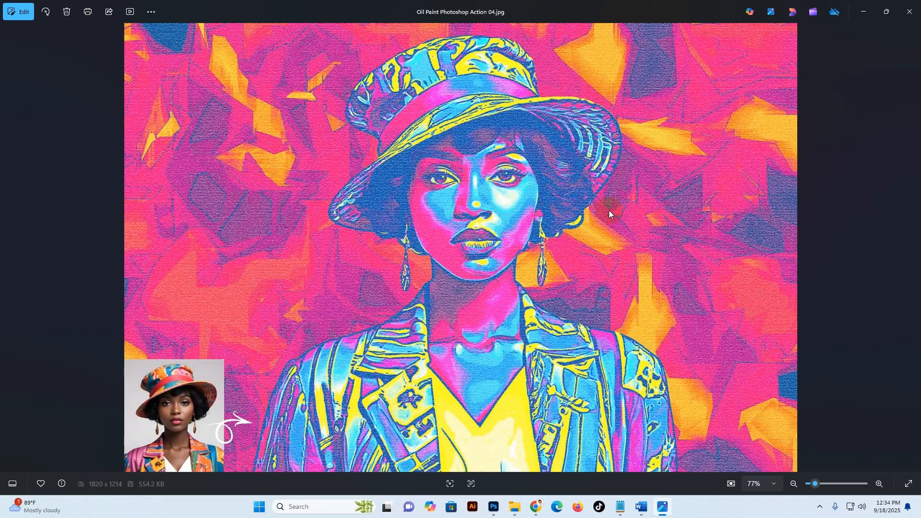
pyautogui.press('Left')
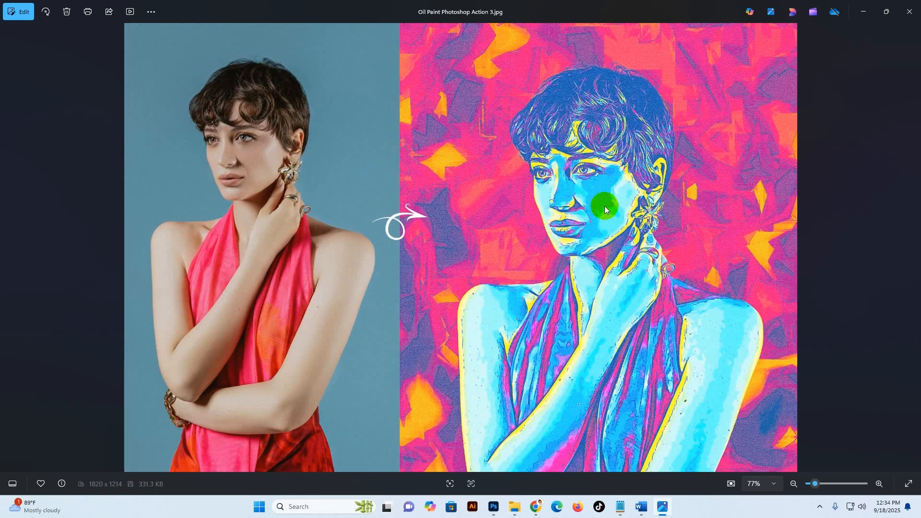
pyautogui.press('Left')
pyautogui.press('Left')
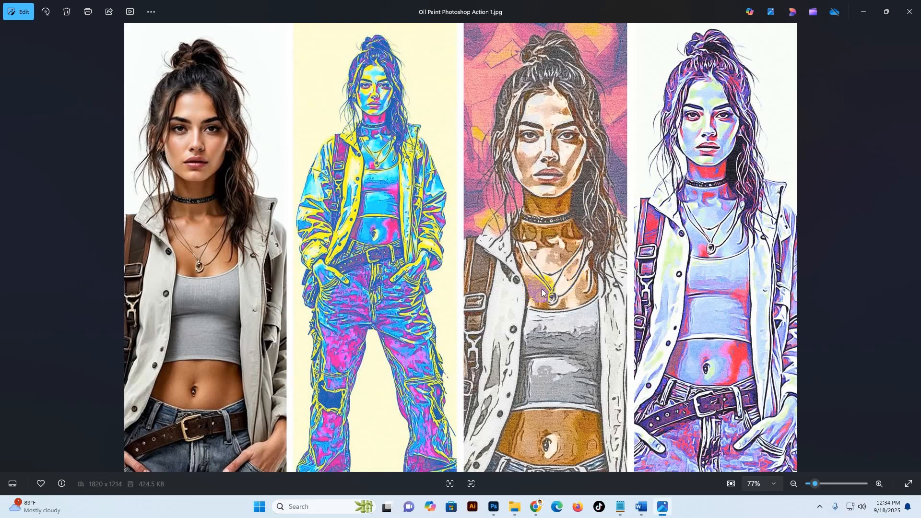
# Step: Review the remaining portrait results 04, 03 and 02, and close the image viewer
pyautogui.press('Left')
pyautogui.press('Left')
pyautogui.press('Left')
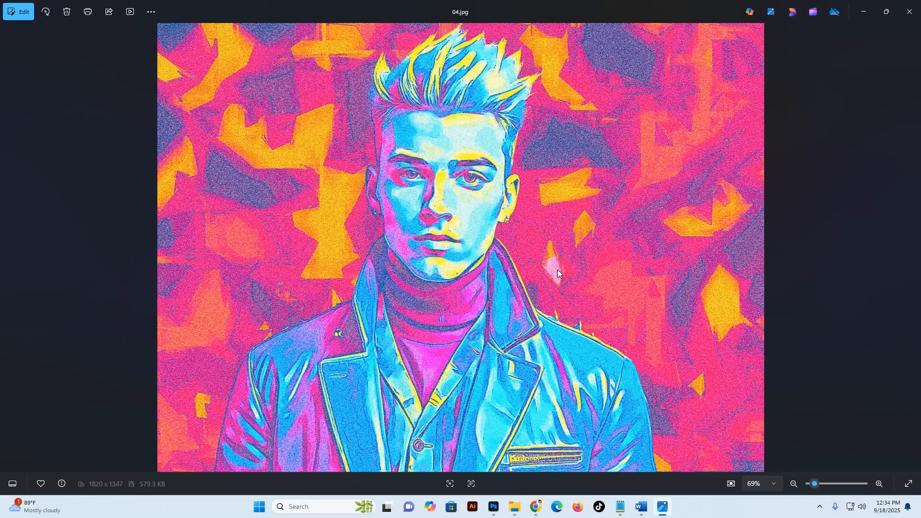
pyautogui.press('Left')
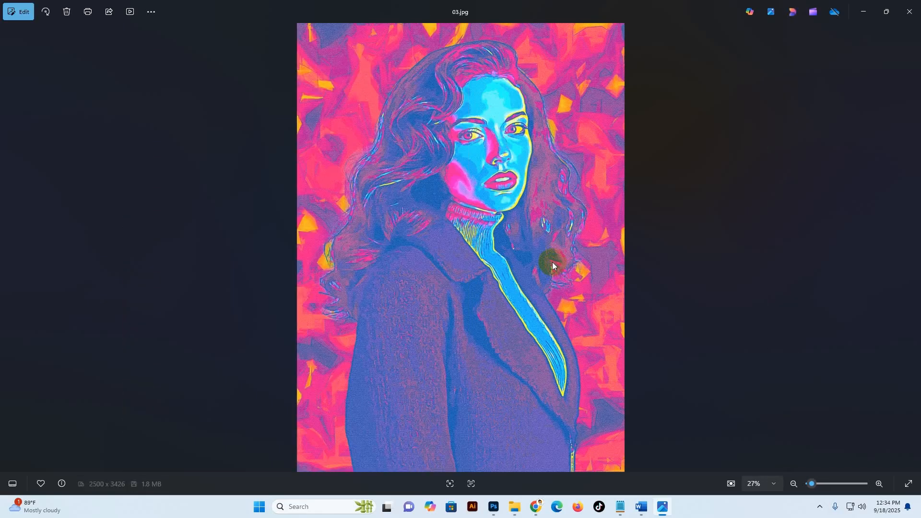
pyautogui.press('Left')
pyautogui.click(859, 56)
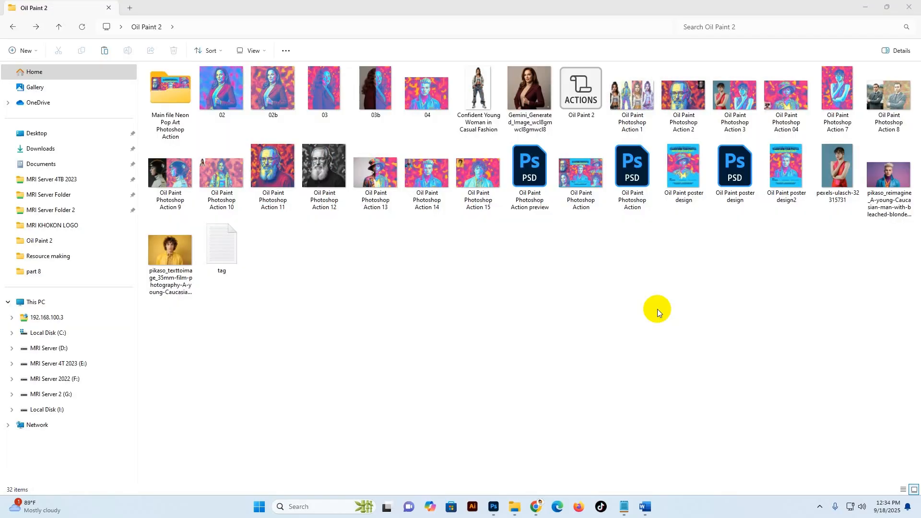
pyautogui.click(910, 11)
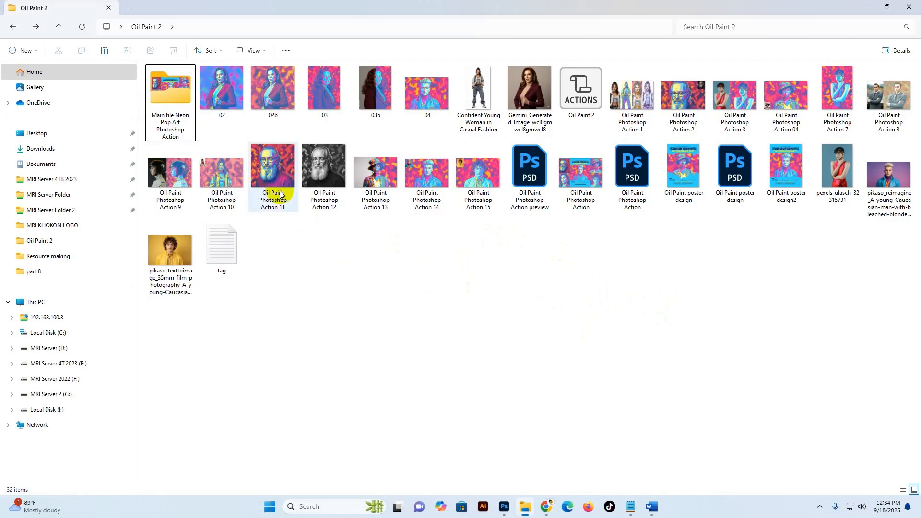
# Step: Open the Main file Neon Pop Art Photoshop Action folder and view its Oil Paint Photoshop Action preview image
pyautogui.click(172, 97)
pyautogui.doubleClick(174, 98)
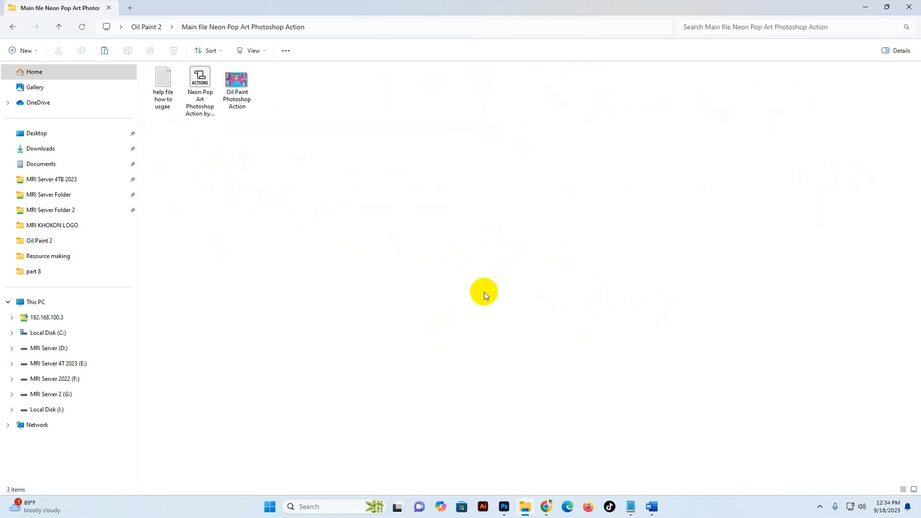
pyautogui.click(155, 87)
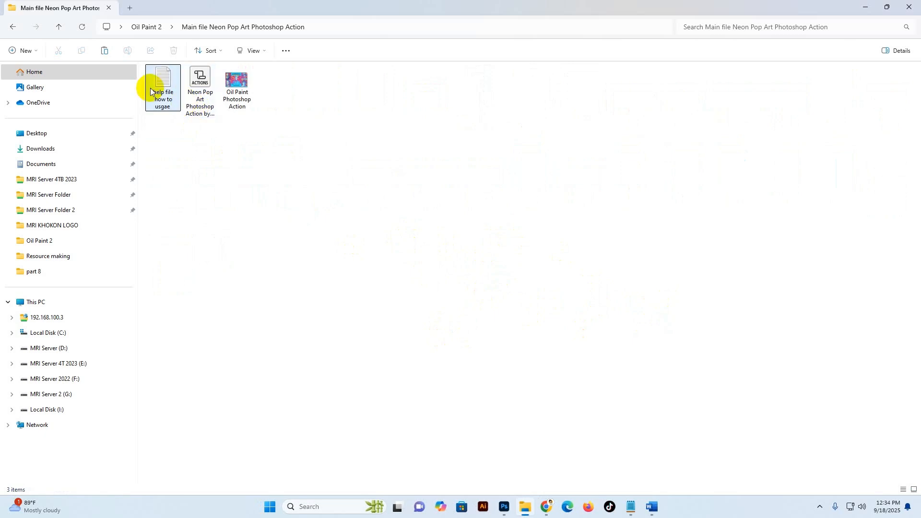
pyautogui.click(208, 91)
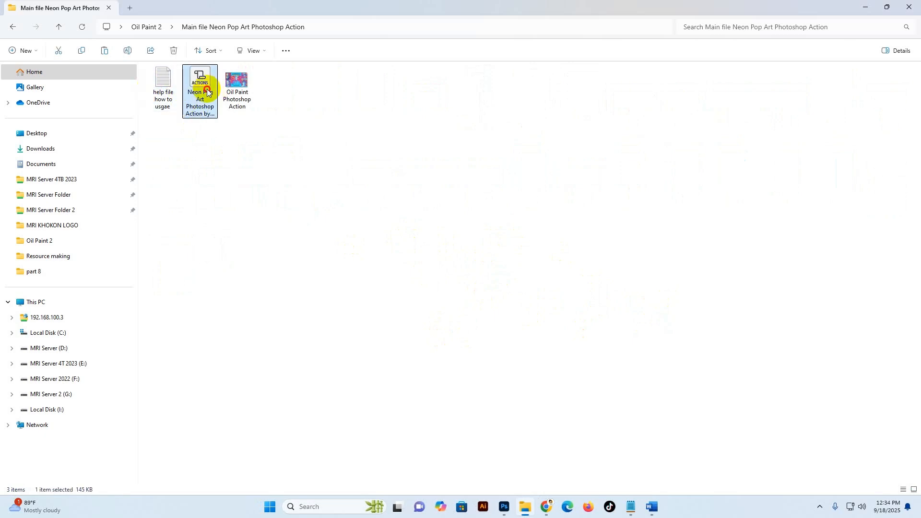
pyautogui.doubleClick(237, 86)
pyautogui.click(901, 19)
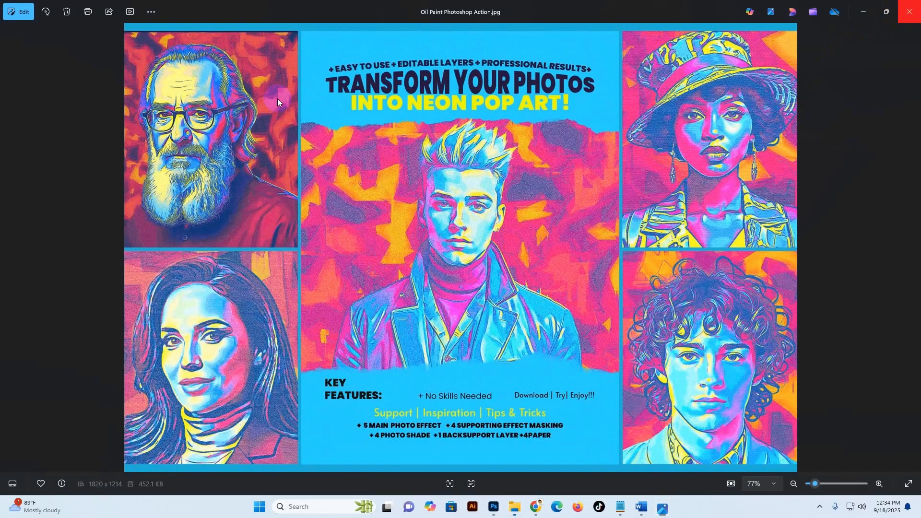
# Step: Open the help file, read its supported versions, photo size advice and usage instructions, and close it
pyautogui.click(171, 81)
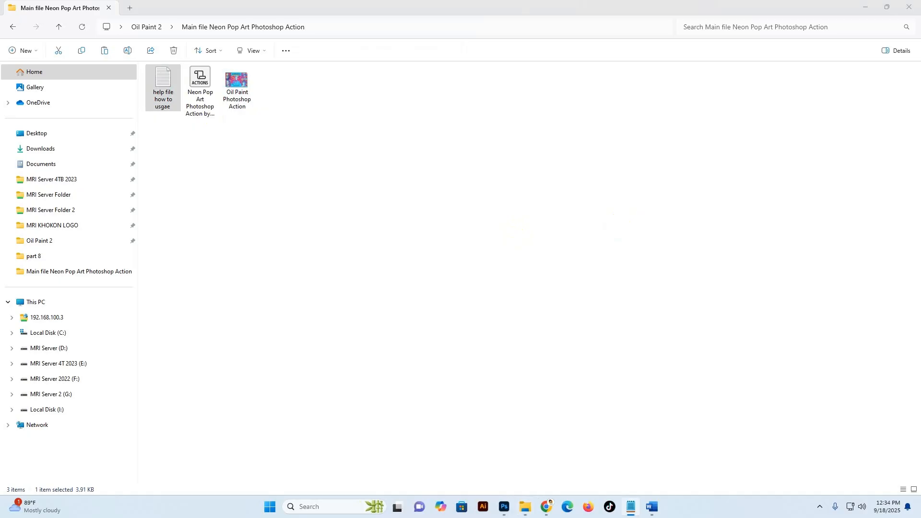
pyautogui.moveTo(907, 108); pyautogui.dragTo(669, 69)
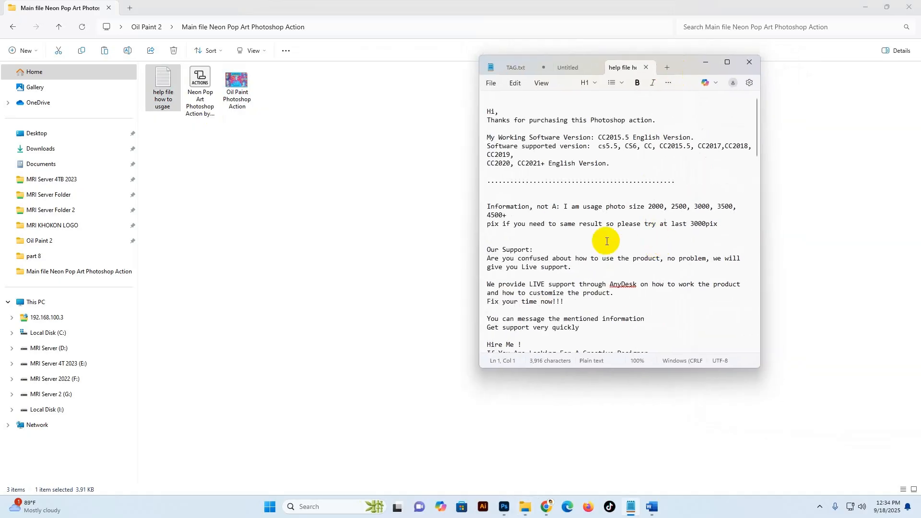
pyautogui.moveTo(611, 374); pyautogui.dragTo(611, 449)
pyautogui.scroll(-7, 580, 278)
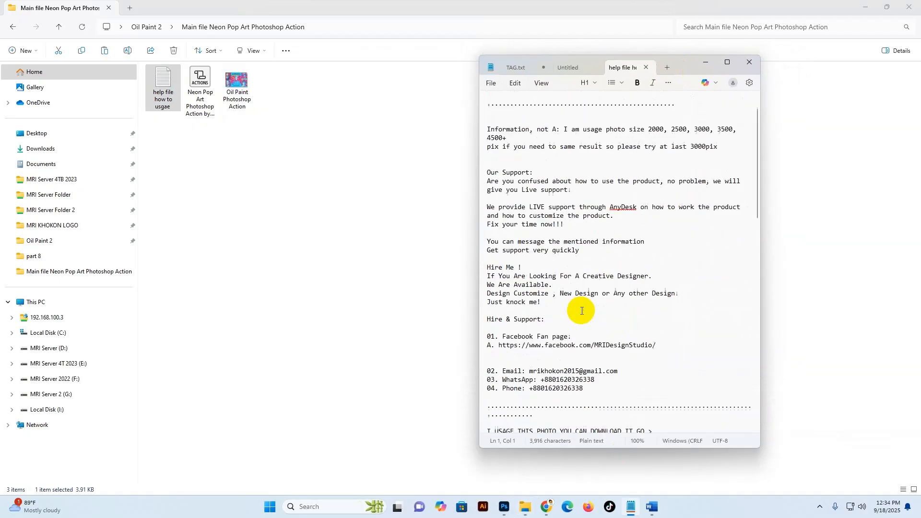
pyautogui.scroll(-7, 582, 309)
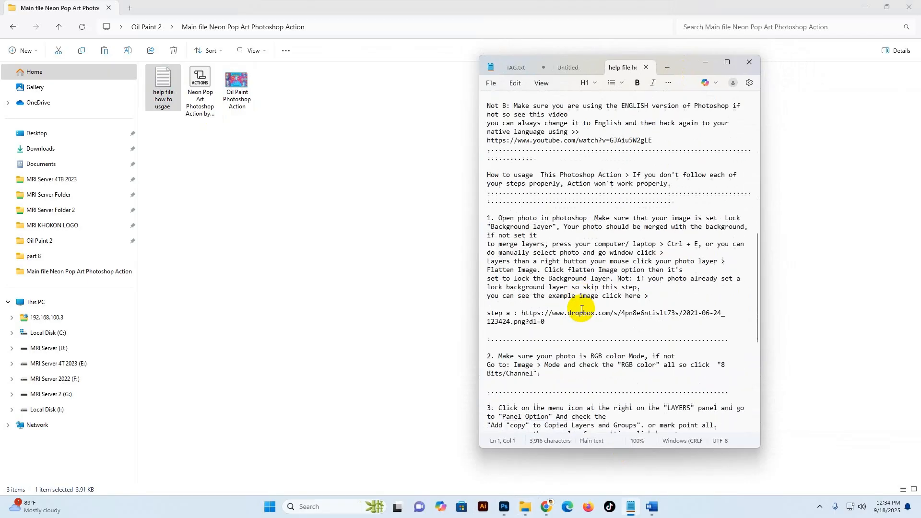
pyautogui.scroll(13, 582, 308)
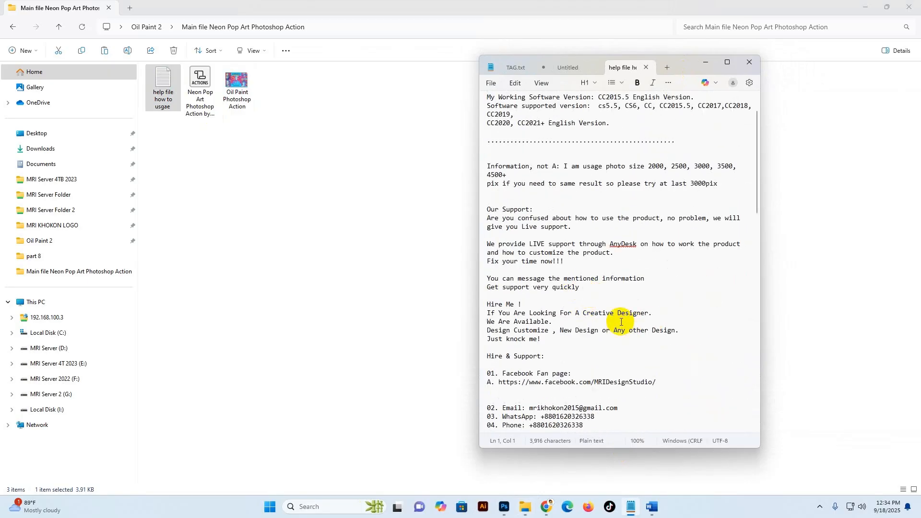
pyautogui.scroll(1, 551, 303)
pyautogui.click(647, 68)
pyautogui.click(706, 62)
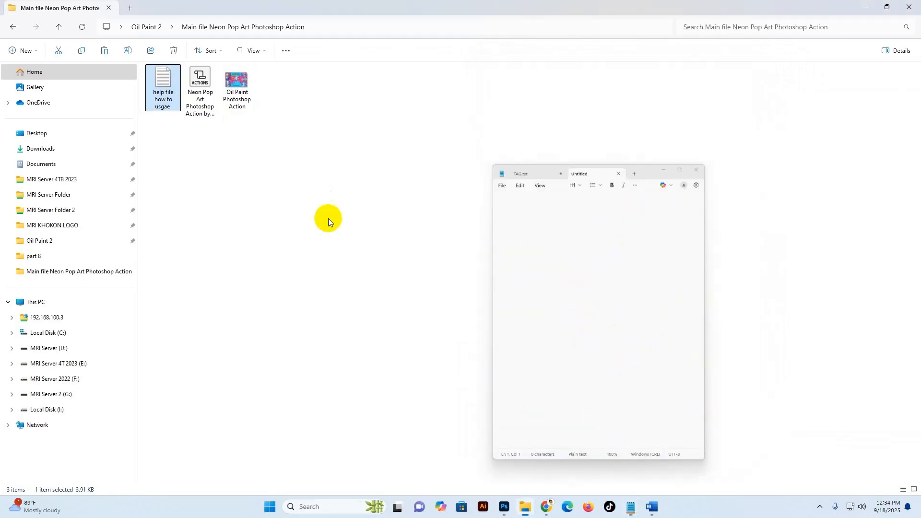
# Step: Switch to Photoshop and toggle the Actions panel off and back on
pyautogui.click(197, 89)
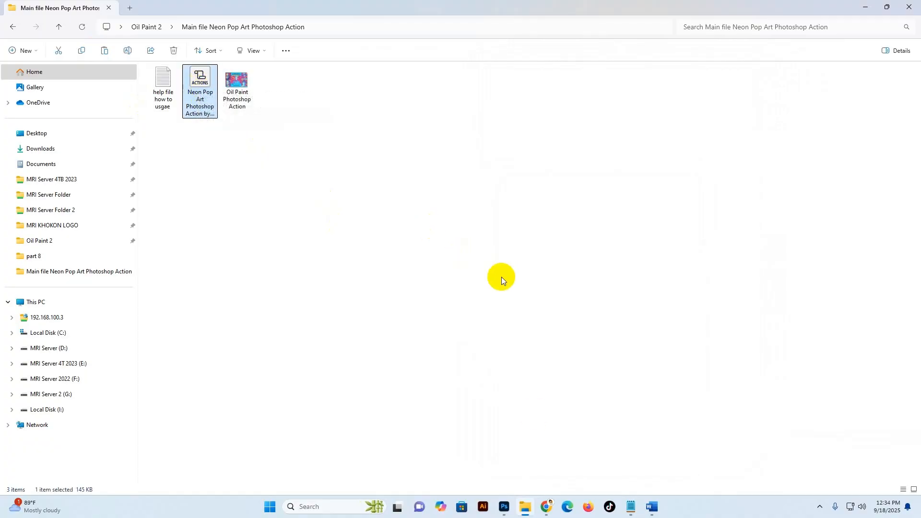
pyautogui.click(505, 507)
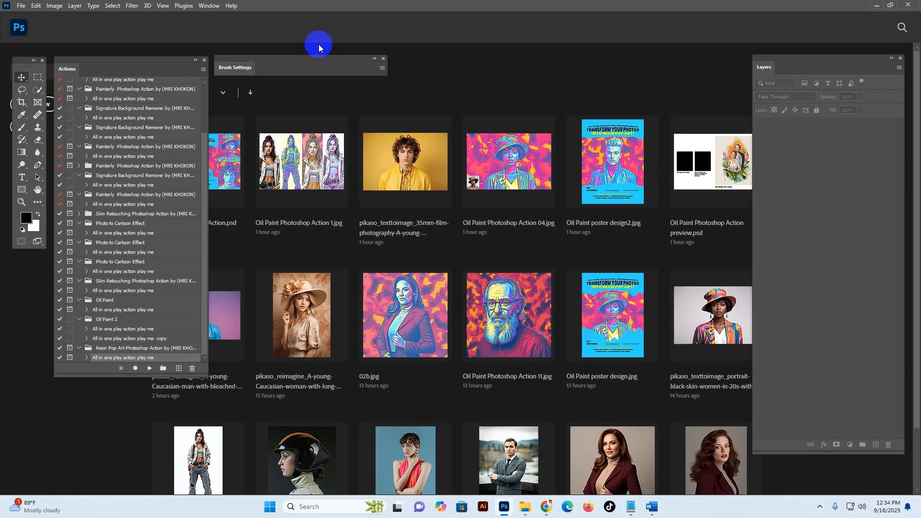
pyautogui.click(211, 6)
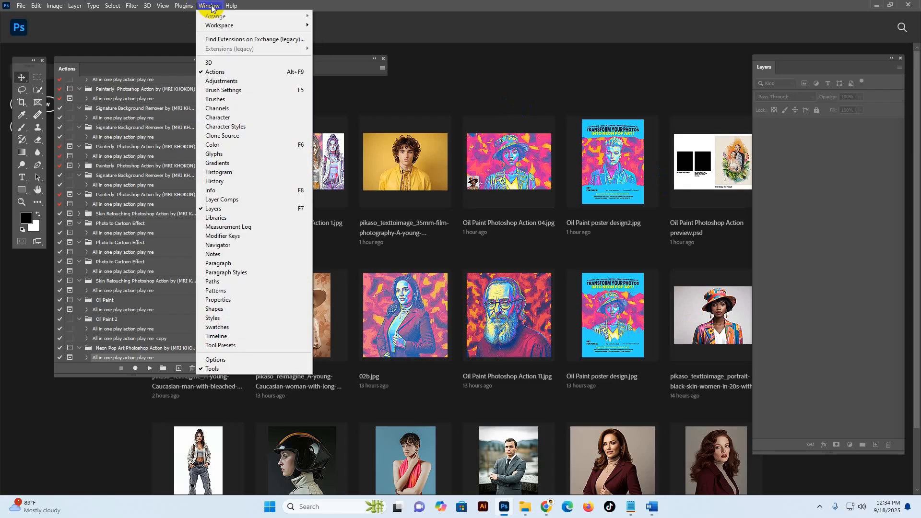
pyautogui.click(217, 72)
pyautogui.click(209, 6)
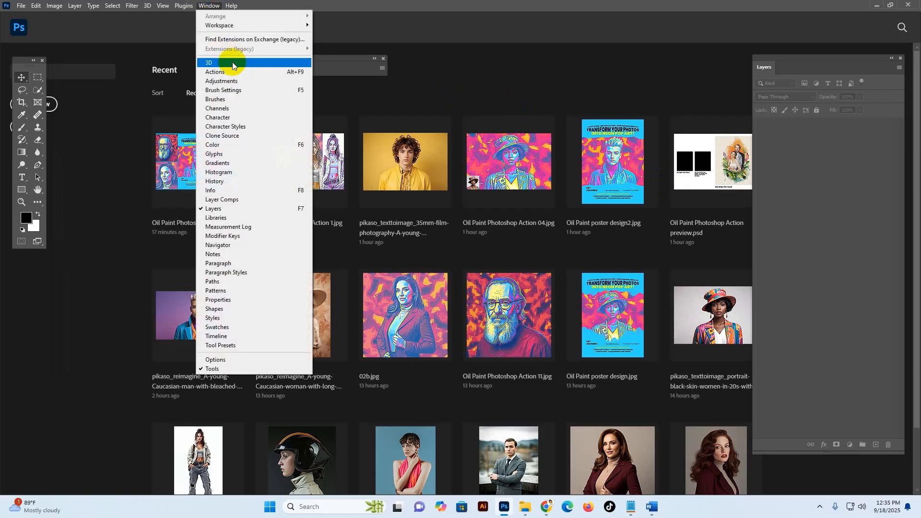
pyautogui.click(216, 72)
# Step: Undock the Actions panel from the Layers group to float beside the Tools panel, and move the Brush Settings panel away from it
pyautogui.moveTo(72, 67); pyautogui.dragTo(812, 62)
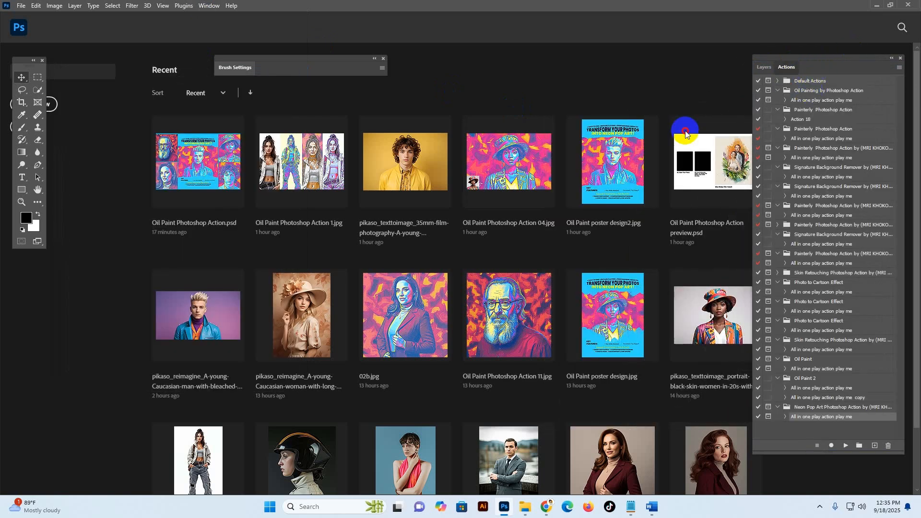
pyautogui.moveTo(686, 131)
pyautogui.mouseDown()
pyautogui.moveTo(170, 108)
pyautogui.moveTo(86, 62)
pyautogui.mouseUp()
pyautogui.moveTo(307, 67); pyautogui.dragTo(558, 72)
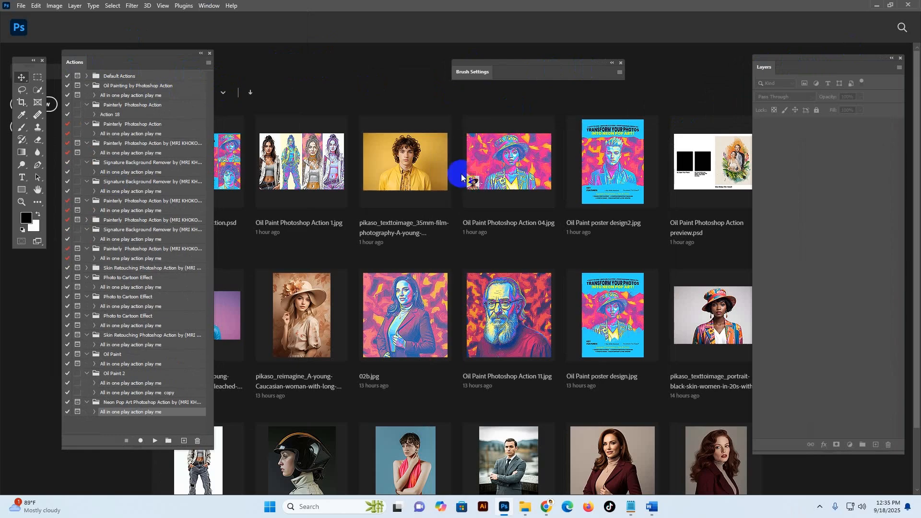
# Step: Load the Neon Pop Art Photoshop Action ATN file from the Main file Neon Pop Art Photoshop Action folder, and select its action
pyautogui.click(208, 63)
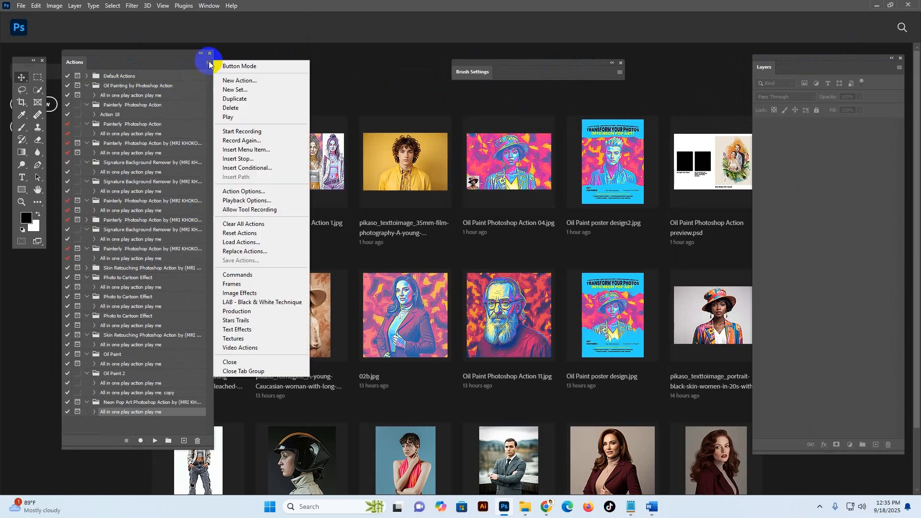
pyautogui.click(209, 63)
pyautogui.click(209, 63)
pyautogui.click(240, 242)
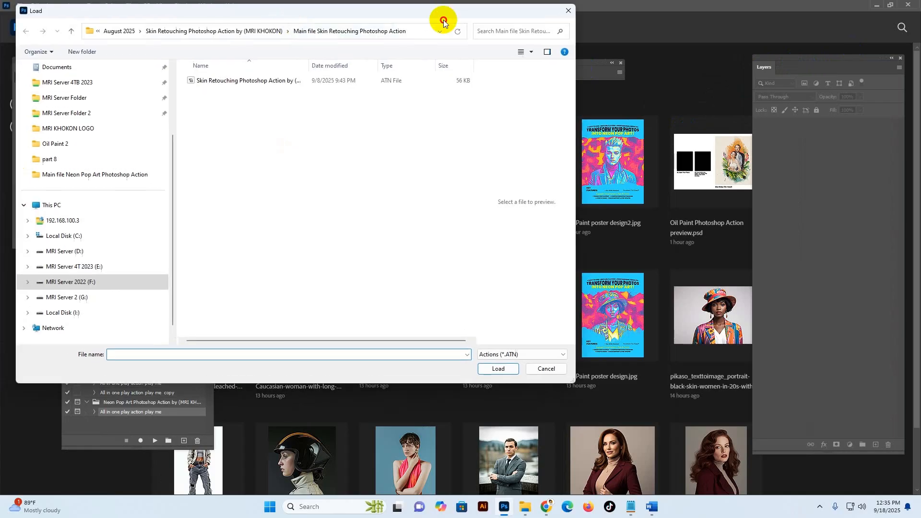
pyautogui.moveTo(444, 19); pyautogui.dragTo(515, 25)
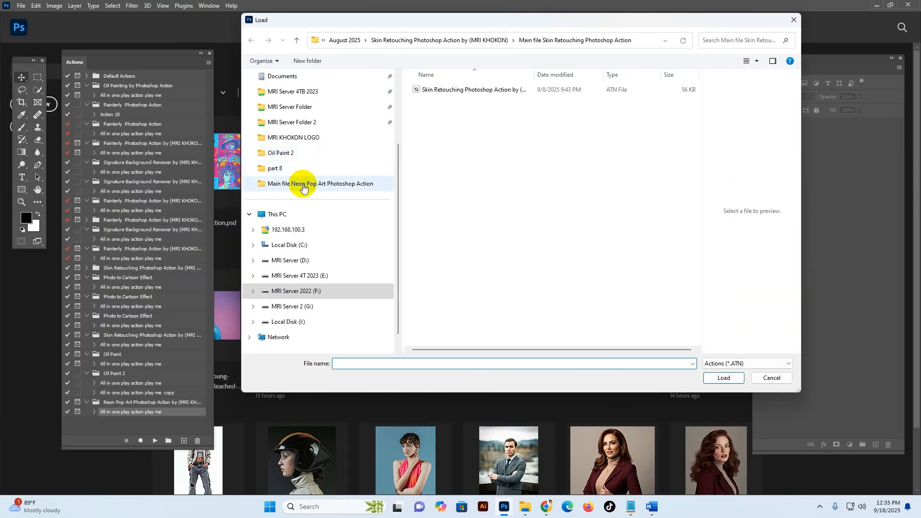
pyautogui.click(331, 184)
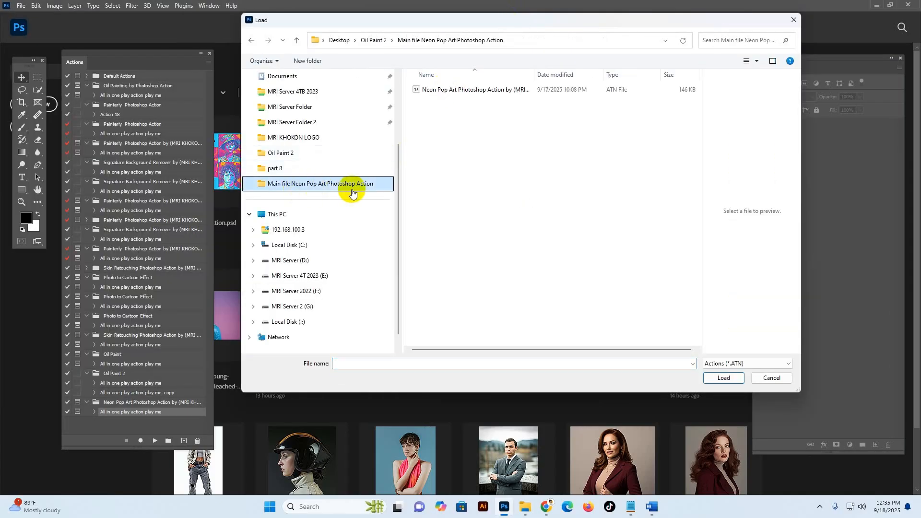
pyautogui.click(441, 90)
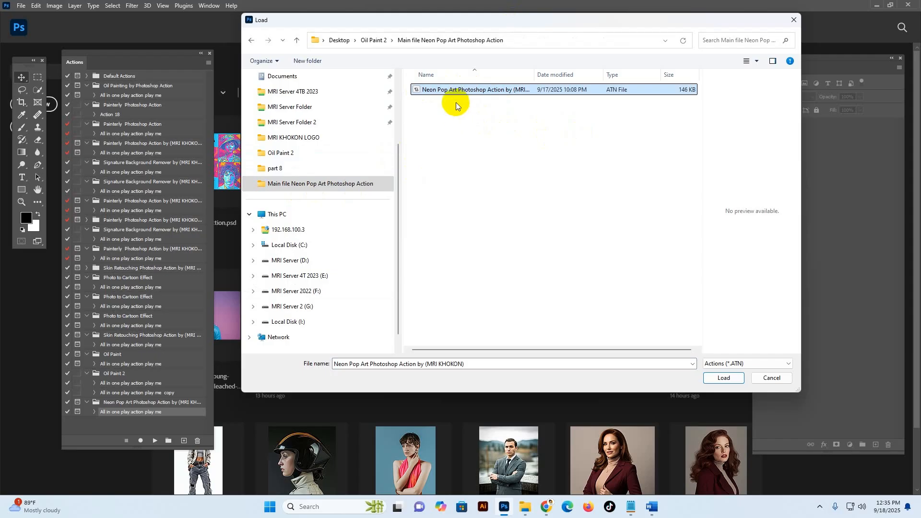
pyautogui.click(724, 378)
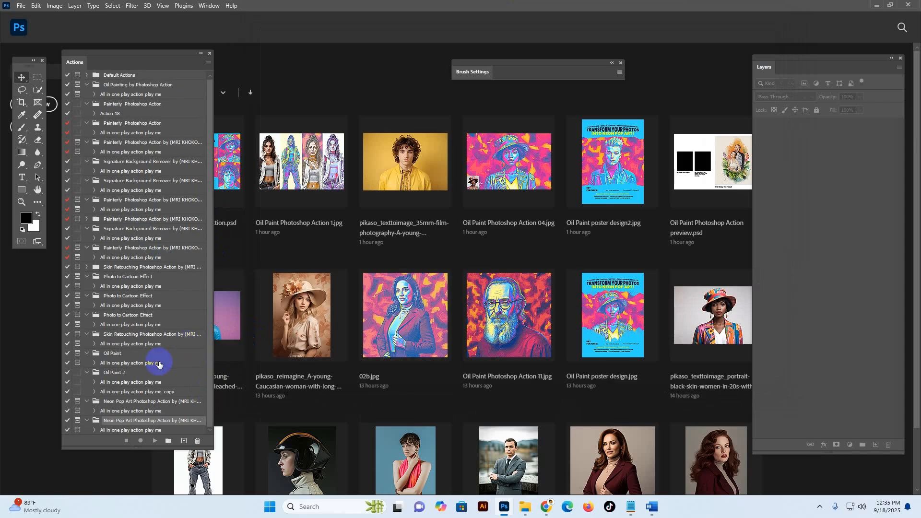
pyautogui.click(125, 431)
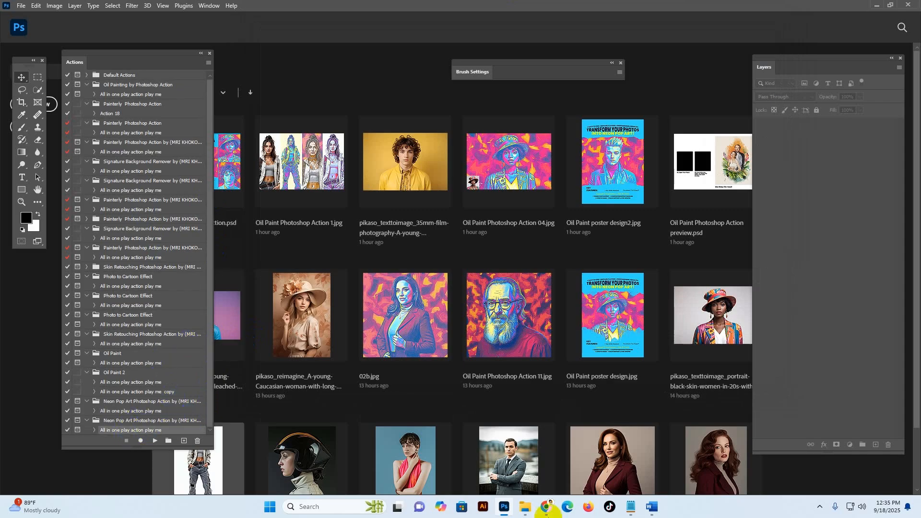
# Step: Open the photo of the young man with bleached blonde hair from the Oil Paint 2 folder in Photoshop, and close the Brush Settings panel
pyautogui.click(526, 507)
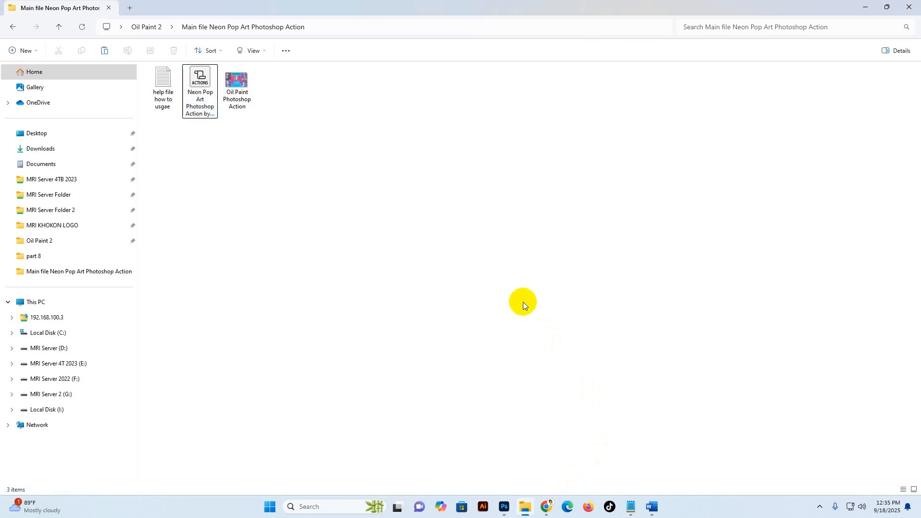
pyautogui.hotkey('alt', 'Left')
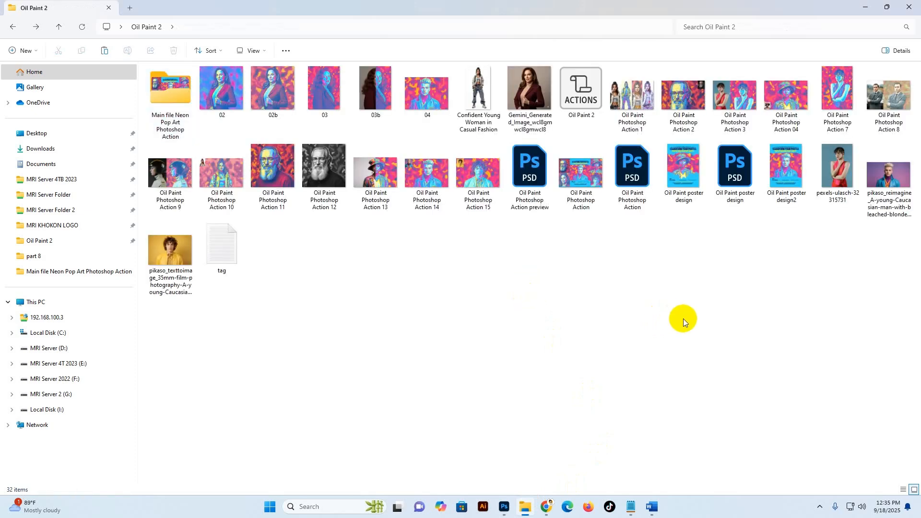
pyautogui.click(885, 185)
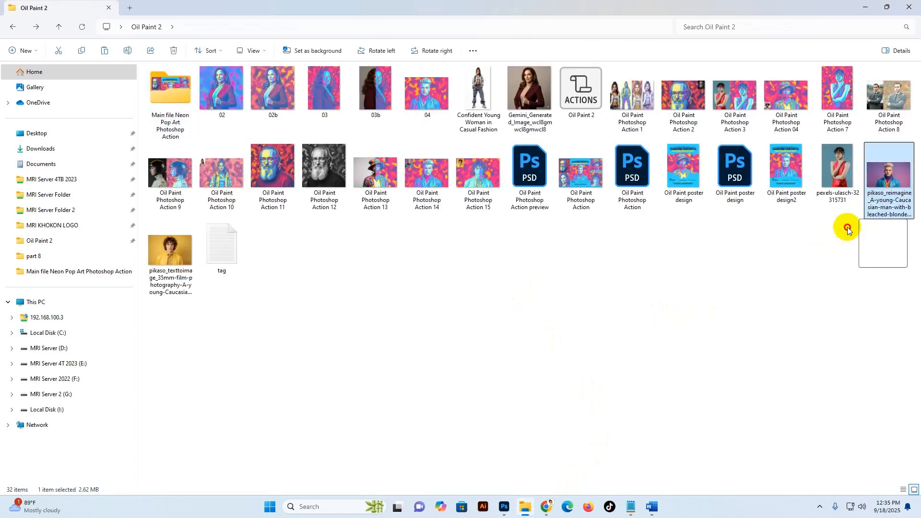
pyautogui.click(504, 506)
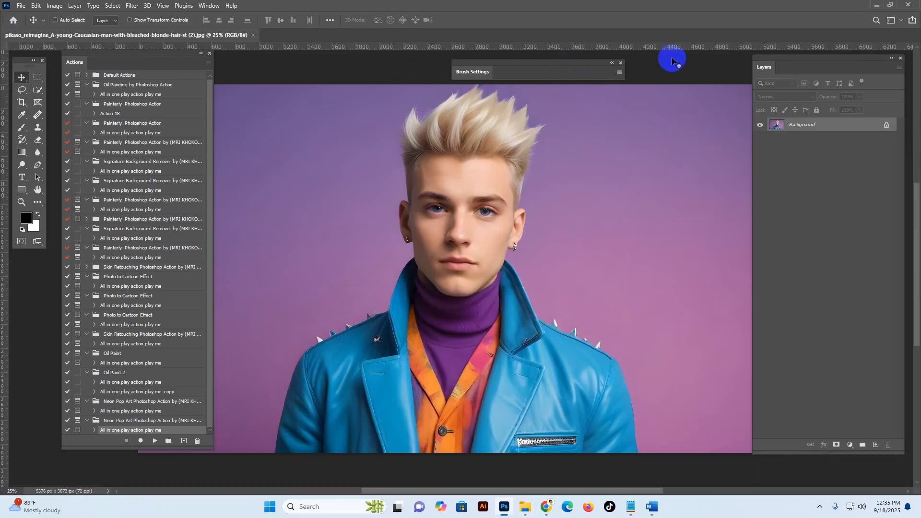
pyautogui.click(620, 64)
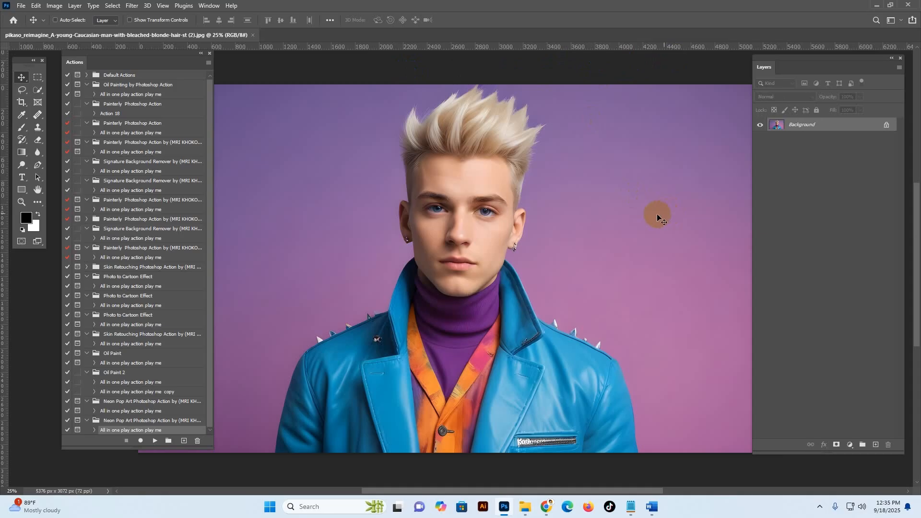
# Step: Shift the Actions and Layers panels slightly, and set the photo's image mode to RGB Color
pyautogui.moveTo(123, 67); pyautogui.dragTo(150, 95)
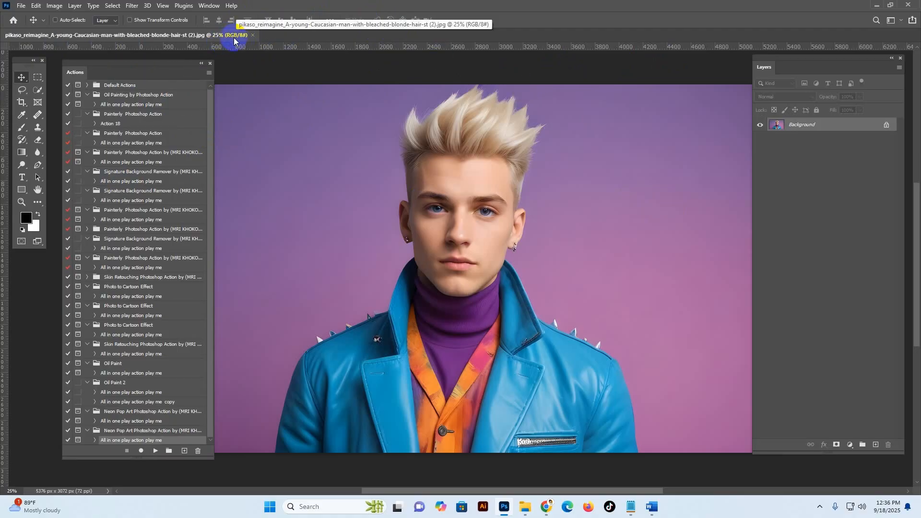
pyautogui.click(55, 7)
pyautogui.moveTo(61, 17)
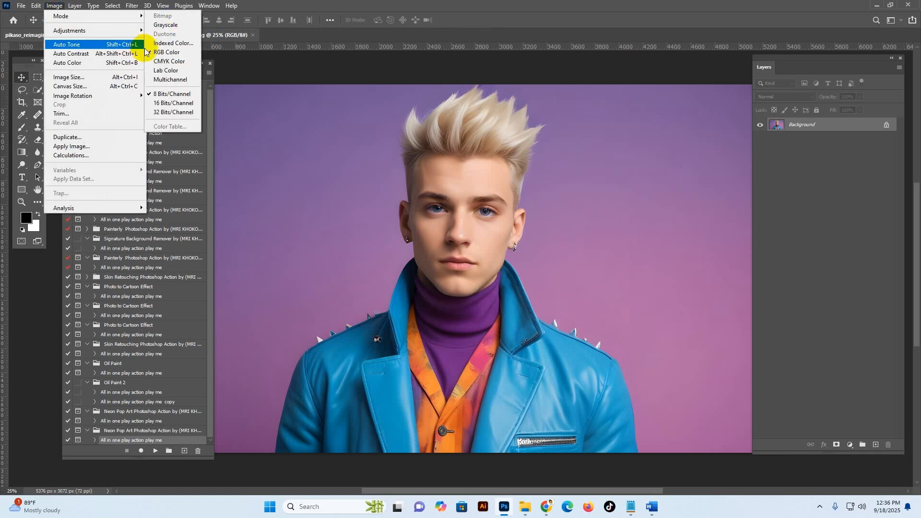
pyautogui.click(172, 52)
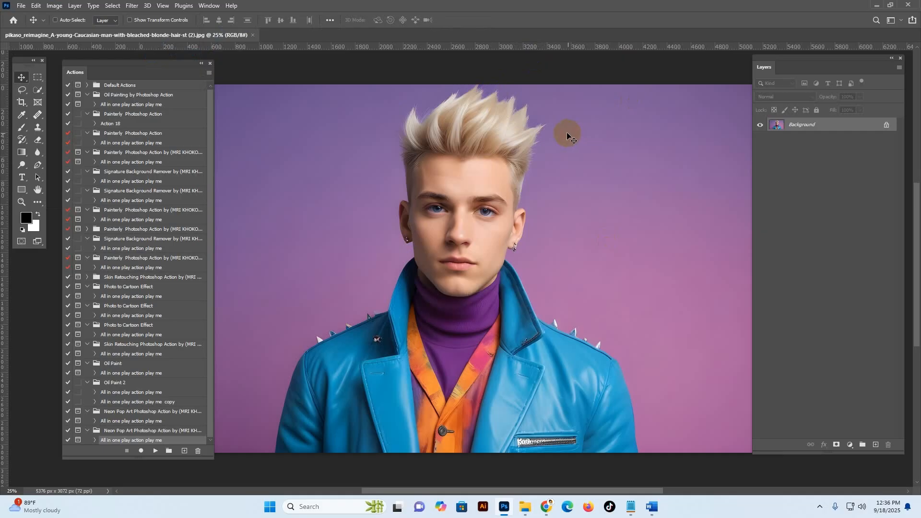
pyautogui.moveTo(816, 68); pyautogui.dragTo(787, 70)
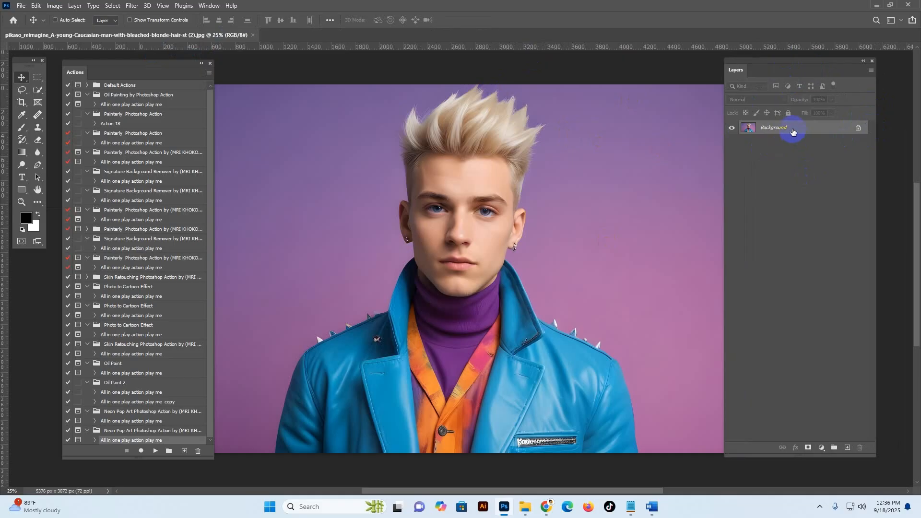
# Step: Convert the photo's Background into a regular layer, and flatten the image back to a Background layer
pyautogui.doubleClick(749, 136)
pyautogui.click(539, 150)
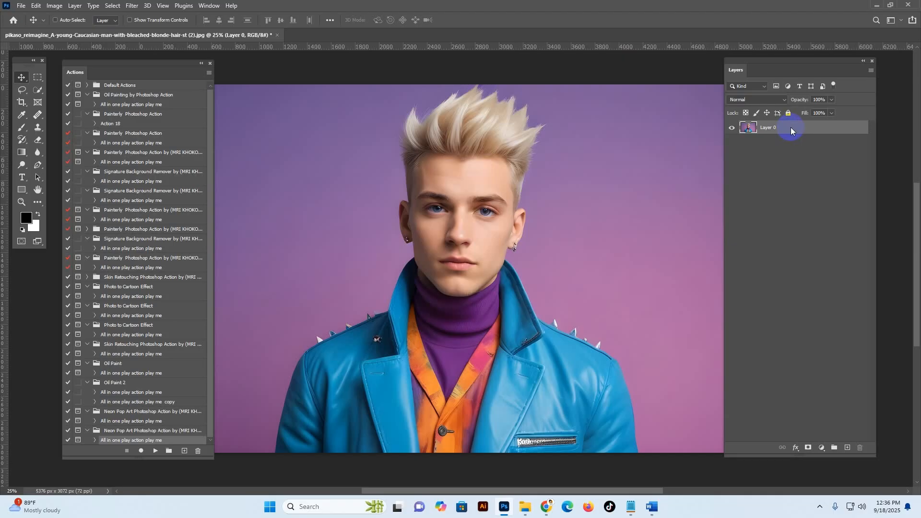
pyautogui.rightClick(791, 131)
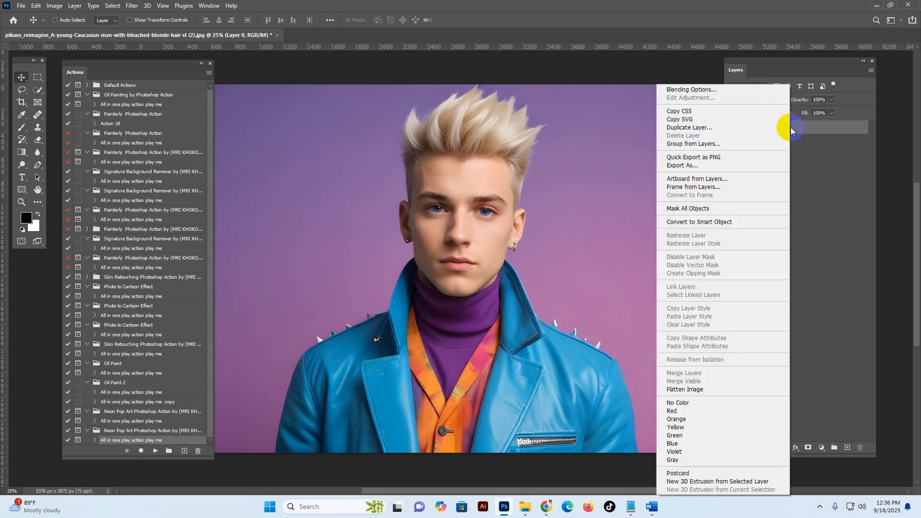
pyautogui.click(691, 390)
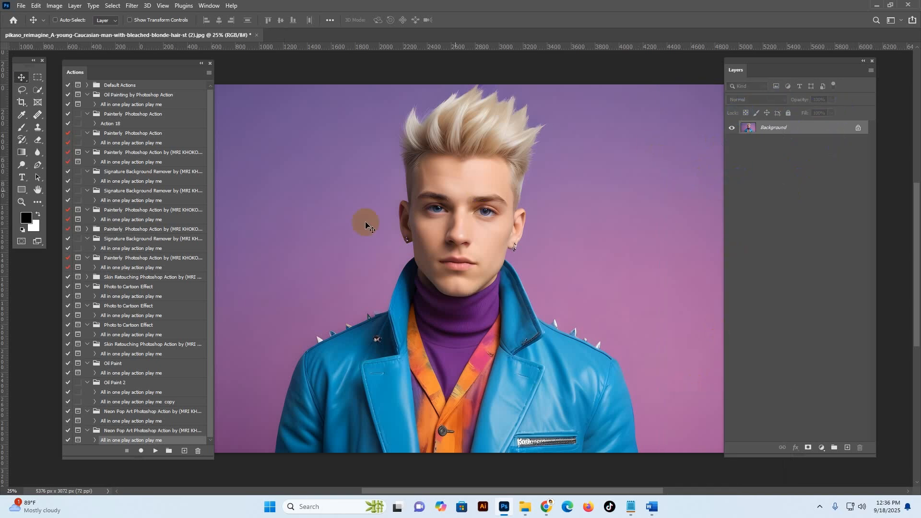
# Step: Resize the photo to 3000 pixels wide with its proportions kept
pyautogui.click(54, 6)
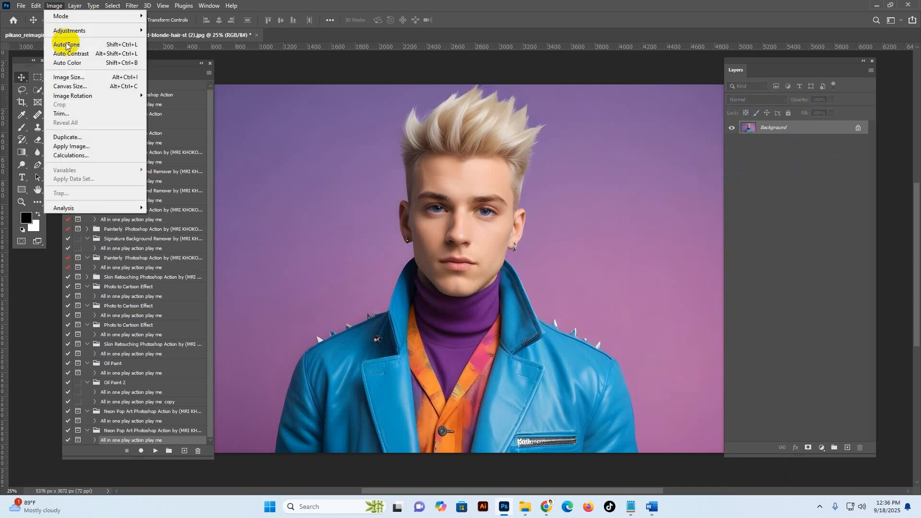
pyautogui.click(68, 77)
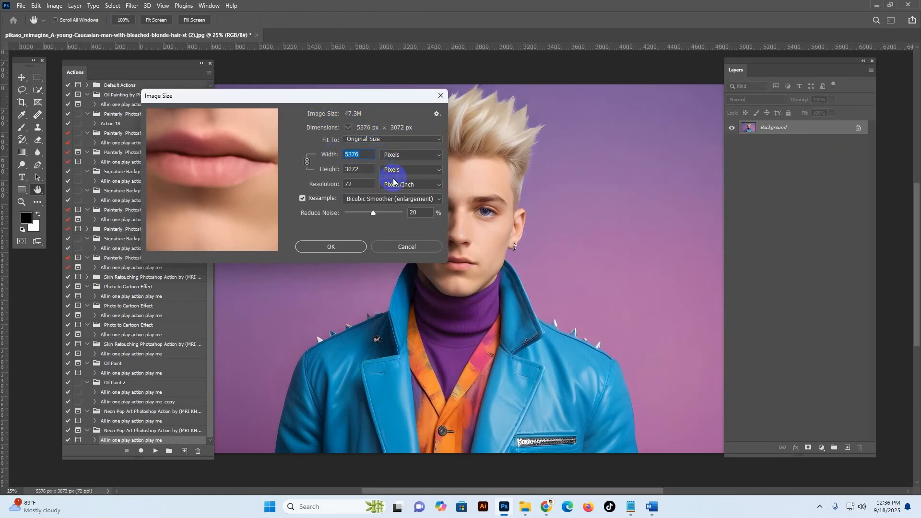
pyautogui.write('3000')
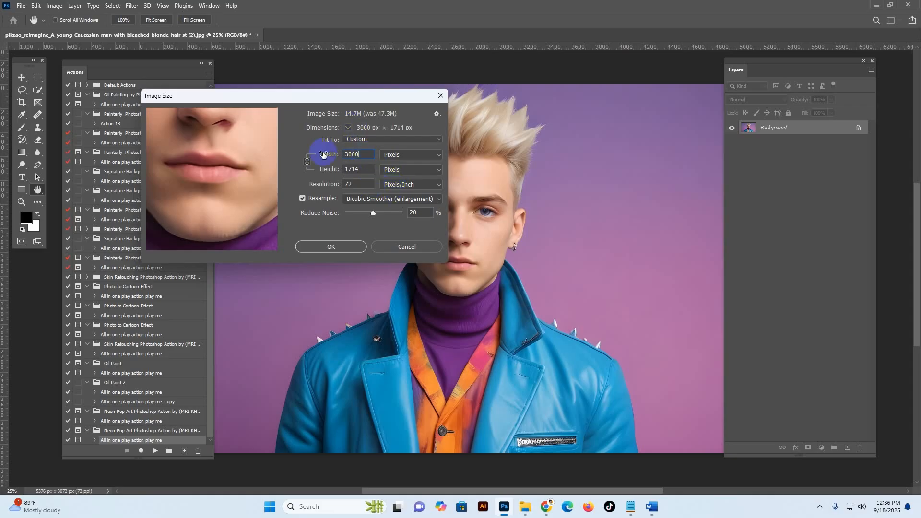
pyautogui.click(337, 246)
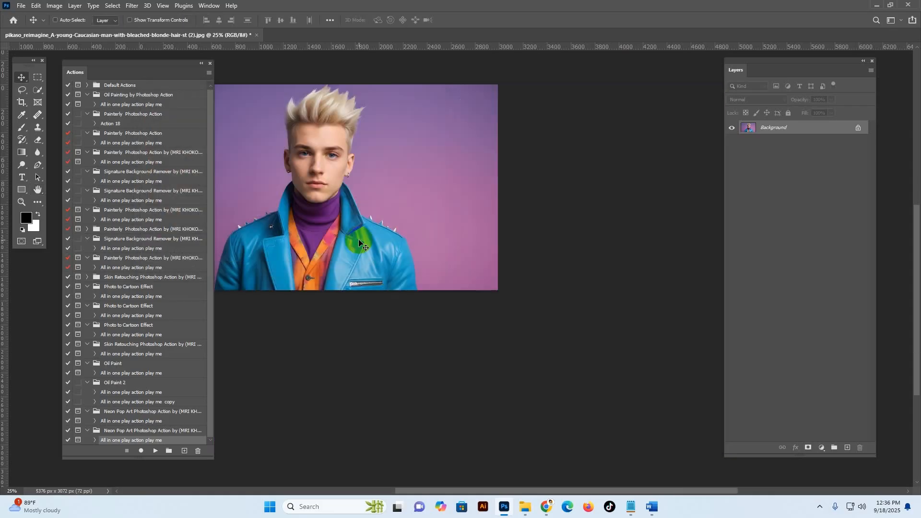
# Step: Examine the resized photo close up around the man's face
pyautogui.moveTo(378, 200); pyautogui.dragTo(495, 222)
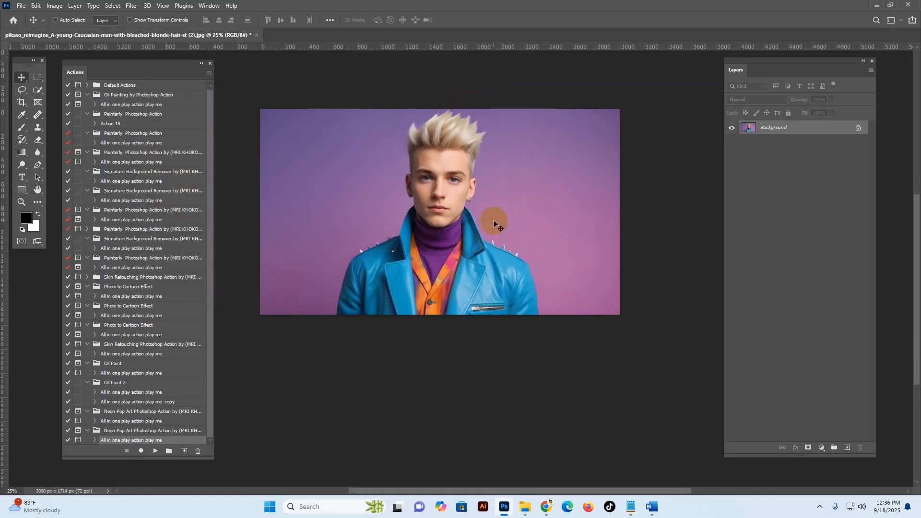
pyautogui.press('z')
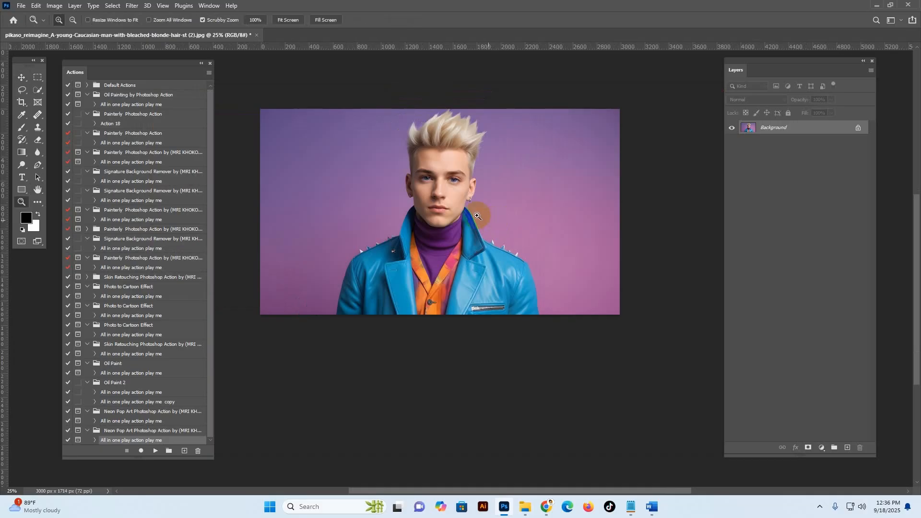
pyautogui.click(464, 218)
pyautogui.click(468, 212)
pyautogui.moveTo(447, 175); pyautogui.dragTo(481, 226)
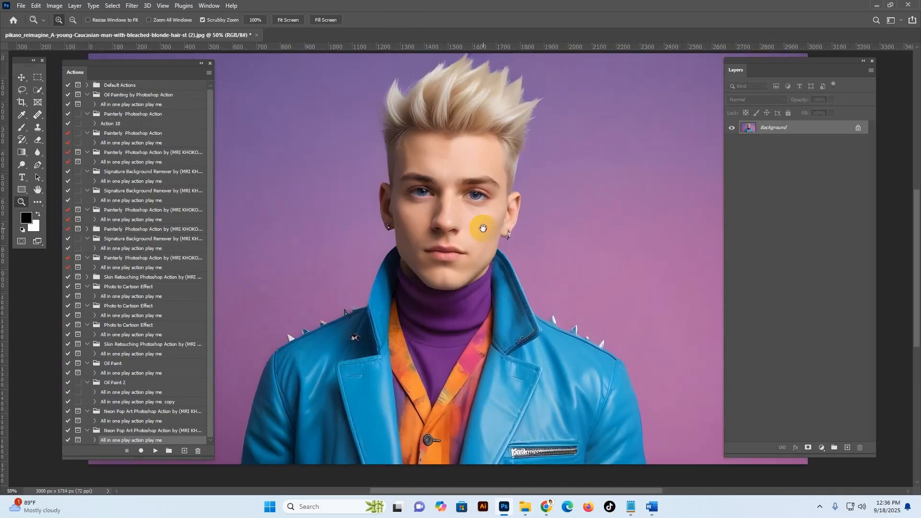
pyautogui.moveTo(468, 174); pyautogui.dragTo(469, 197)
pyautogui.click(468, 197)
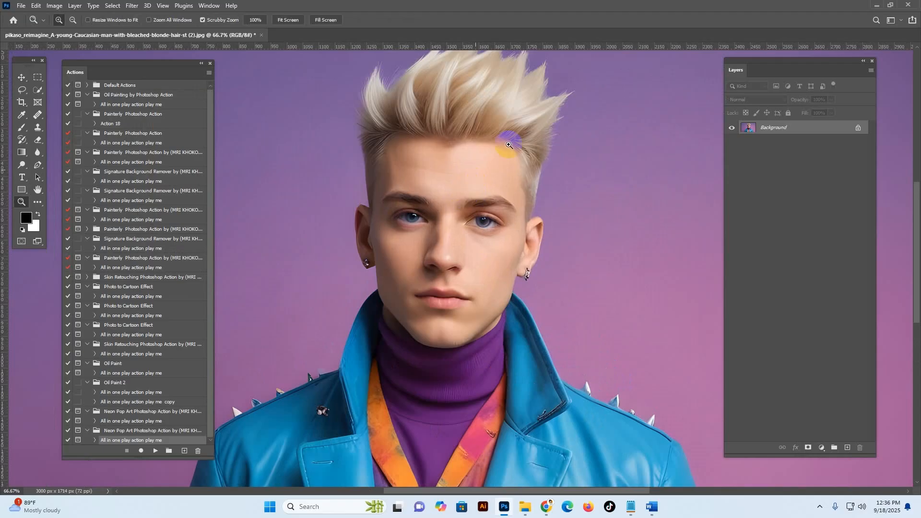
pyautogui.keyDown('alt'); pyautogui.click(454, 214); pyautogui.keyUp('alt')
# Step: Check that the Oil Paint filter is available among the Stylize filters
pyautogui.click(131, 5)
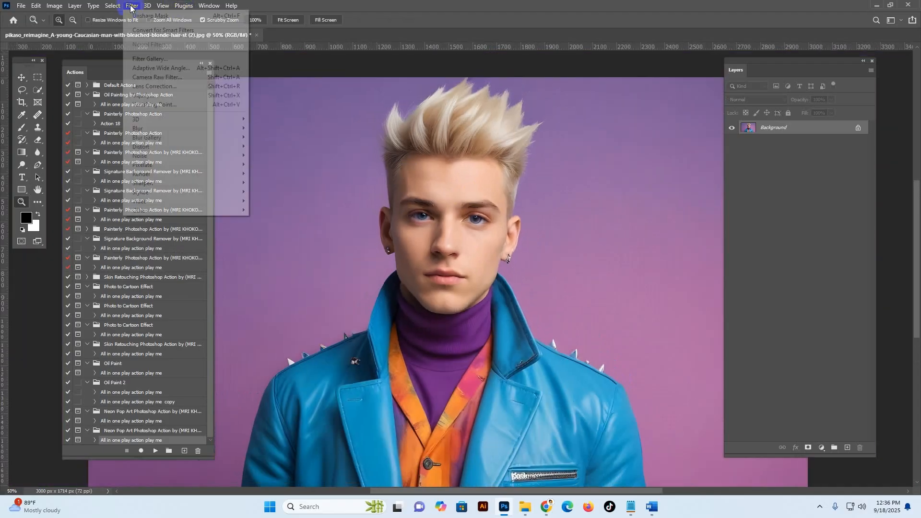
pyautogui.moveTo(242, 192)
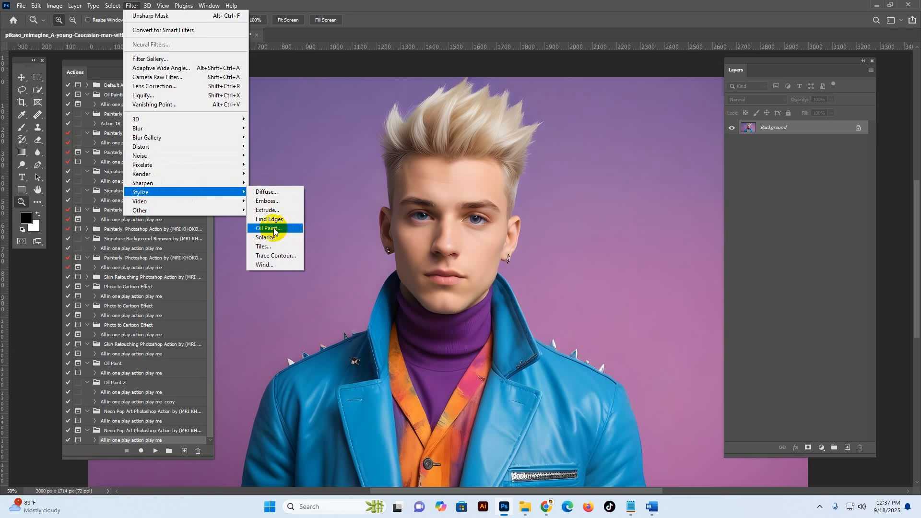
pyautogui.click(302, 229)
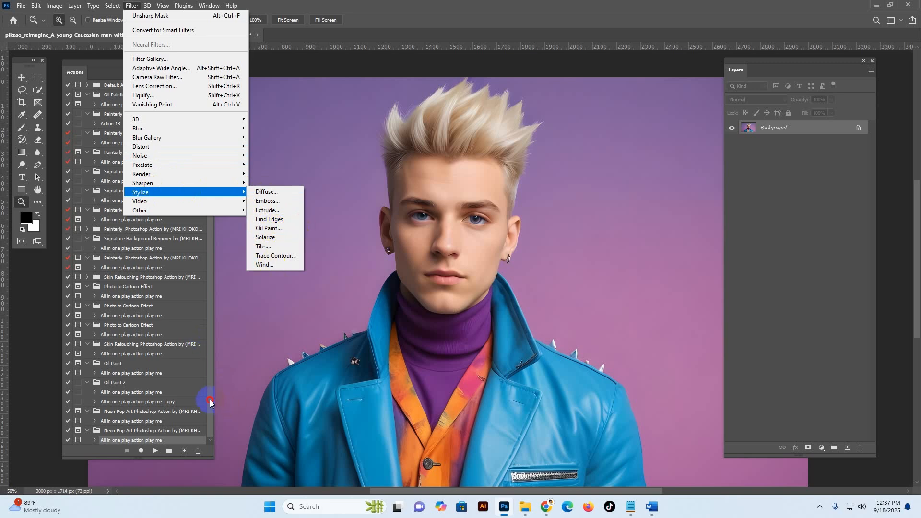
# Step: Play the All in one play action from the last Neon Pop Art Photoshop Action set on the photo
pyautogui.click(209, 402)
pyautogui.moveTo(106, 445); pyautogui.dragTo(129, 445)
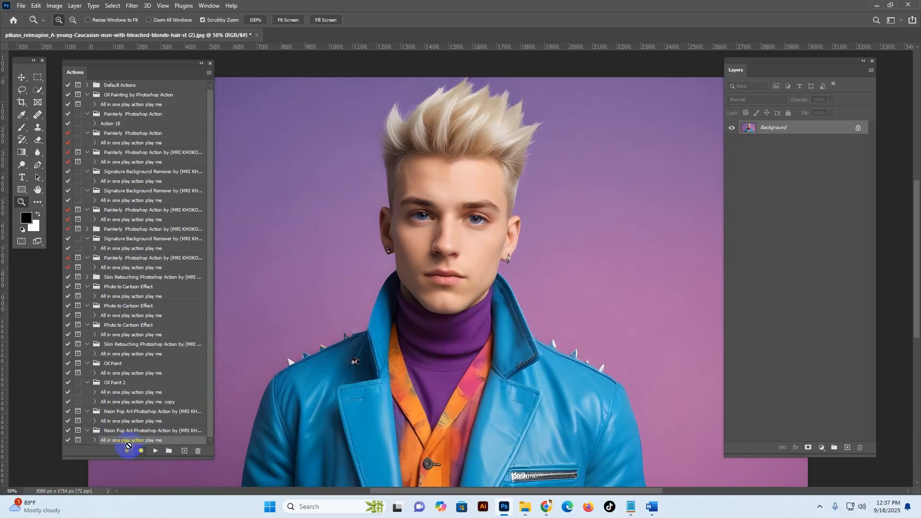
pyautogui.click(156, 451)
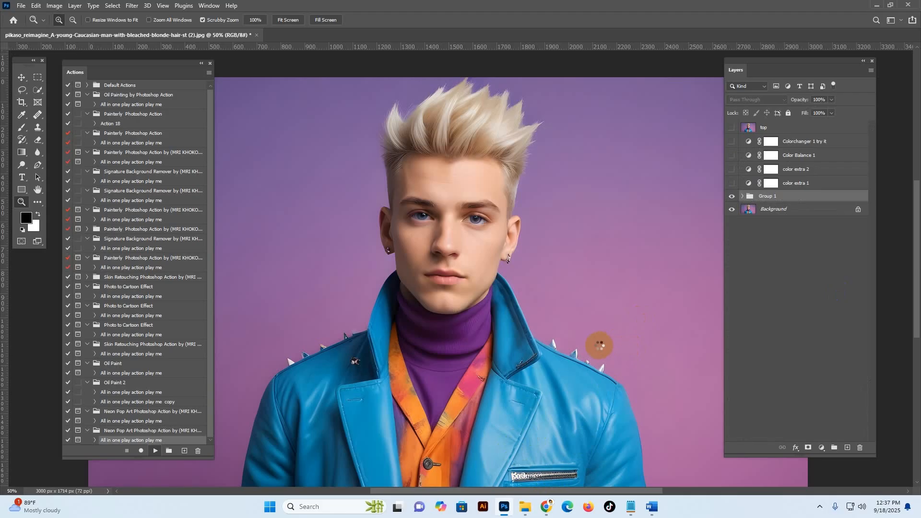
# Step: Switch to Chrome and view the photoshopaction.net home page while the action runs
pyautogui.moveTo(550, 509)
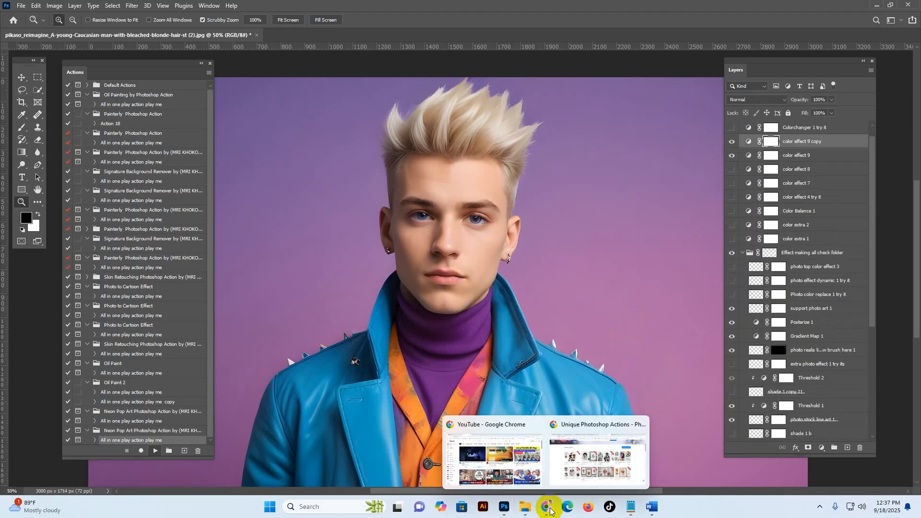
pyautogui.click(606, 458)
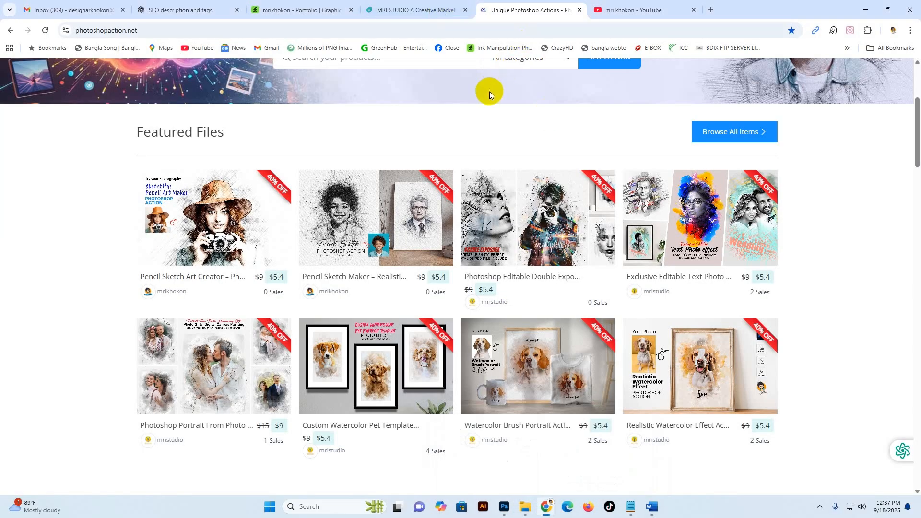
pyautogui.scroll(4, 542, 158)
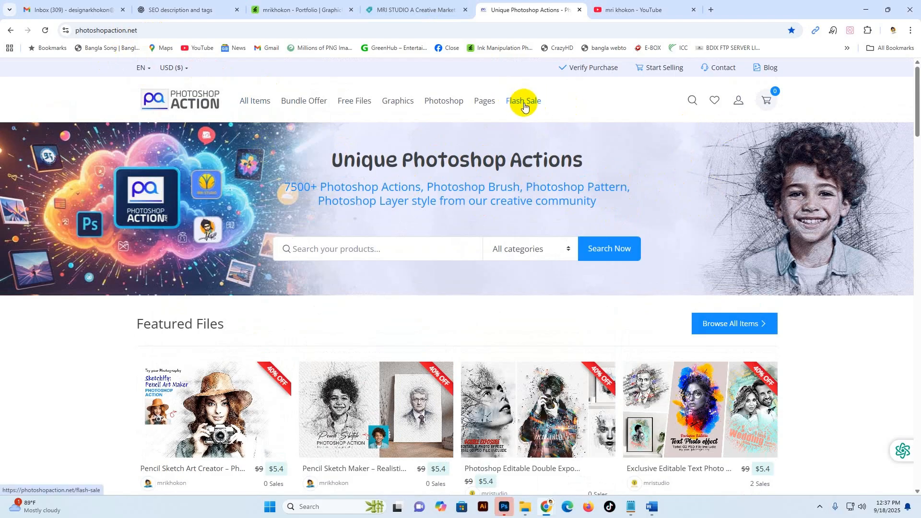
# Step: Browse the photoshopaction.net home page's featured, popular and flash sale items
pyautogui.scroll(-5, 850, 341)
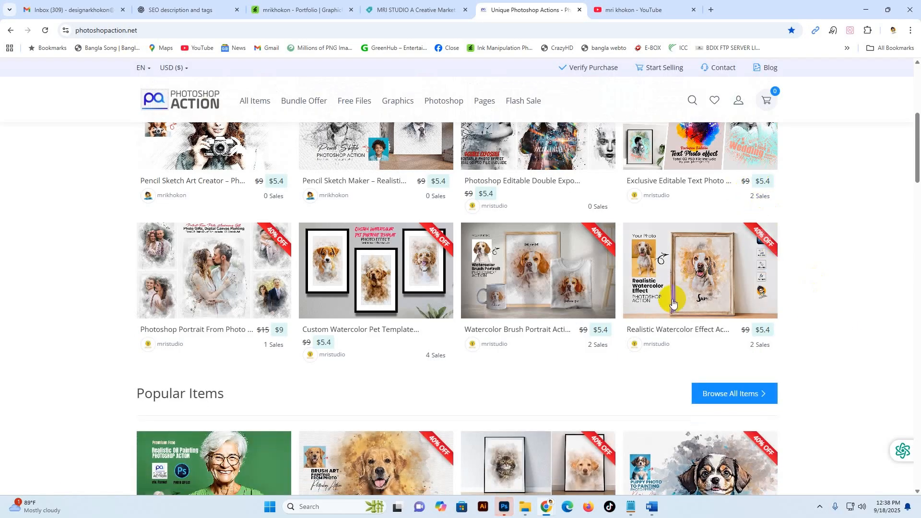
pyautogui.scroll(3, 578, 139)
pyautogui.scroll(3, 593, 203)
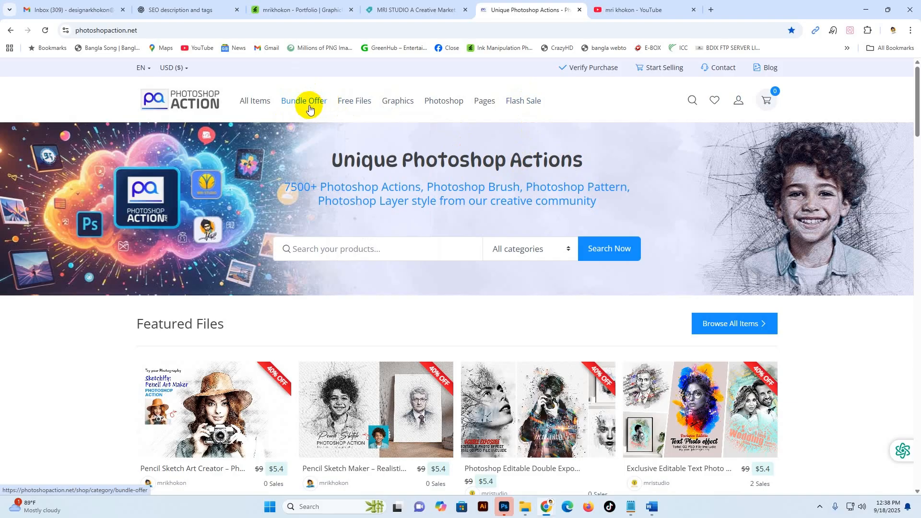
pyautogui.moveTo(358, 104)
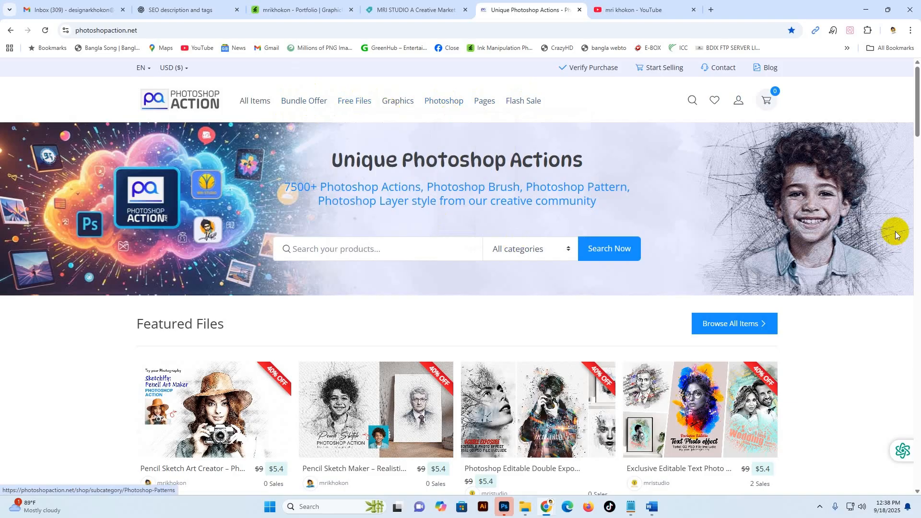
pyautogui.scroll(-4, 777, 283)
pyautogui.scroll(-15, 796, 295)
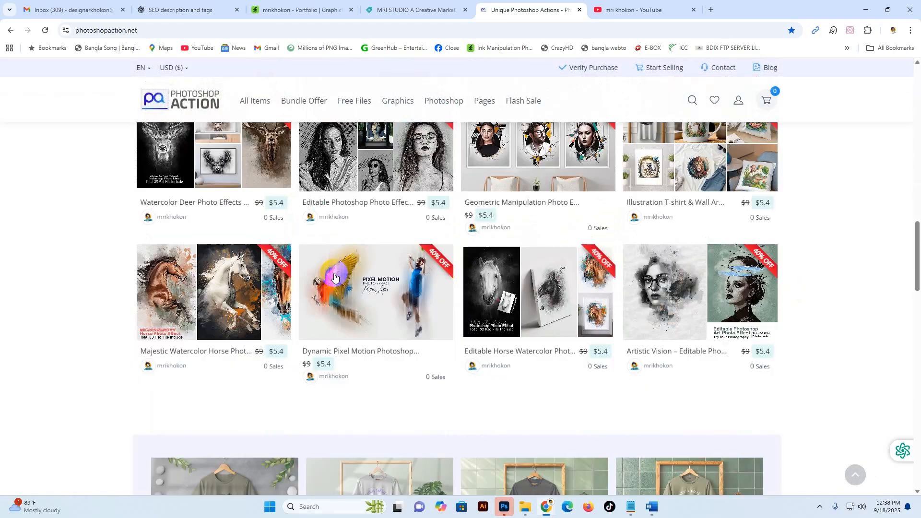
pyautogui.scroll(3, 334, 271)
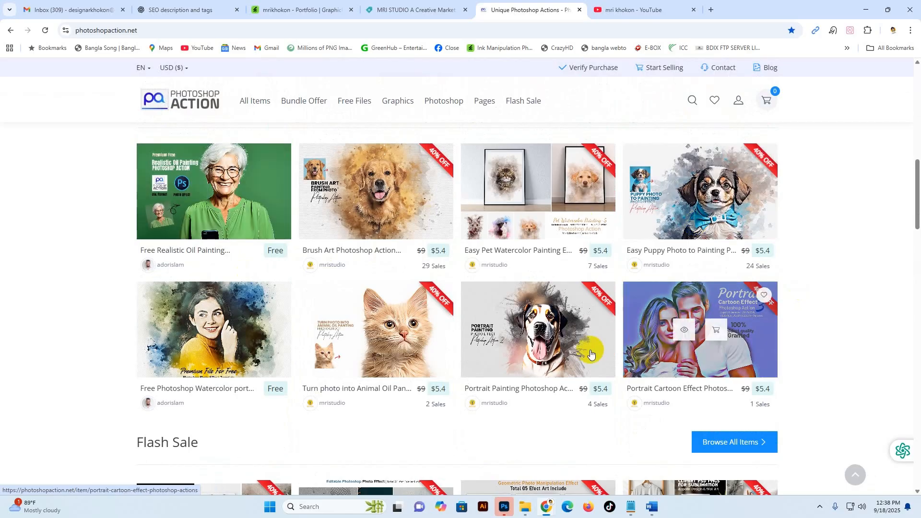
# Step: Switch to the open YouTube channel page and browse its list of Photoshop tutorial videos
pyautogui.click(635, 8)
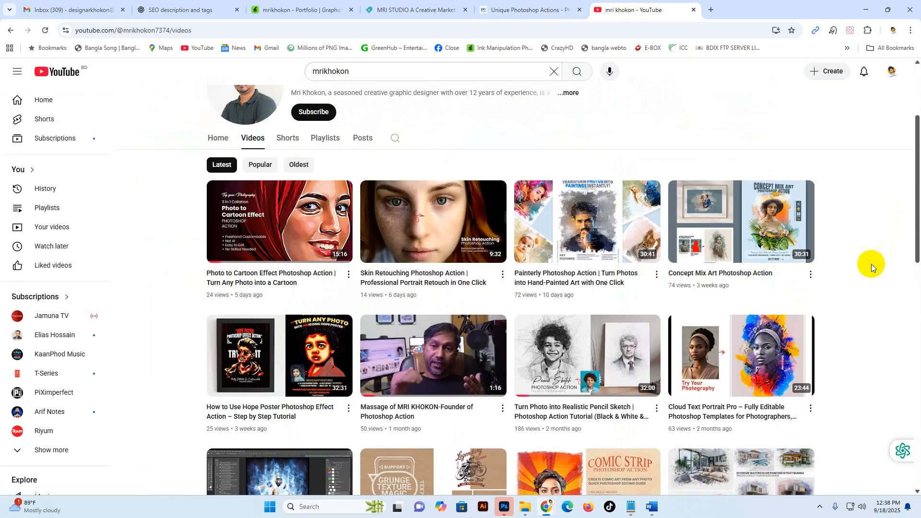
pyautogui.scroll(-12, 872, 264)
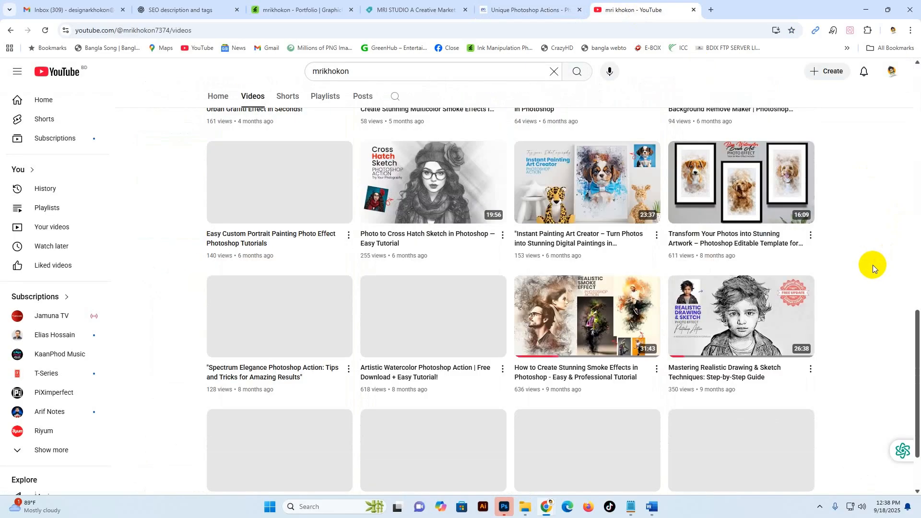
pyautogui.scroll(-2, 874, 265)
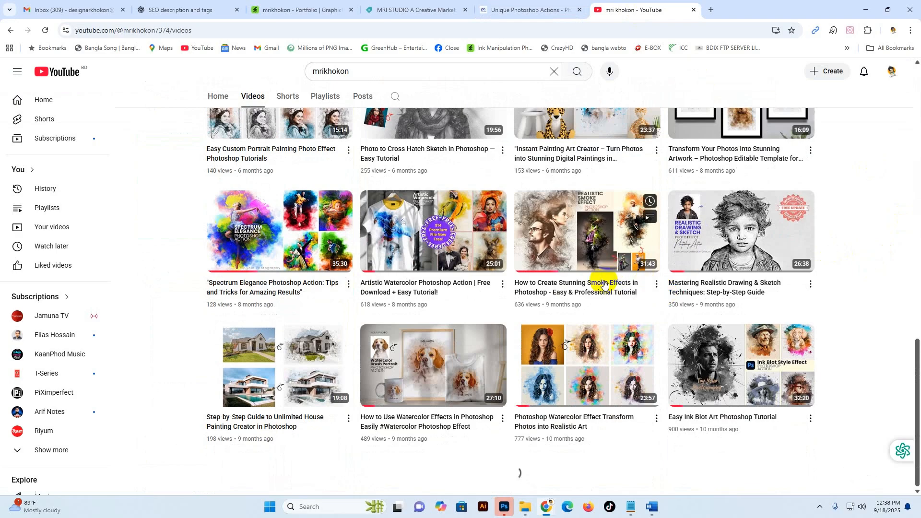
pyautogui.scroll(12, 469, 260)
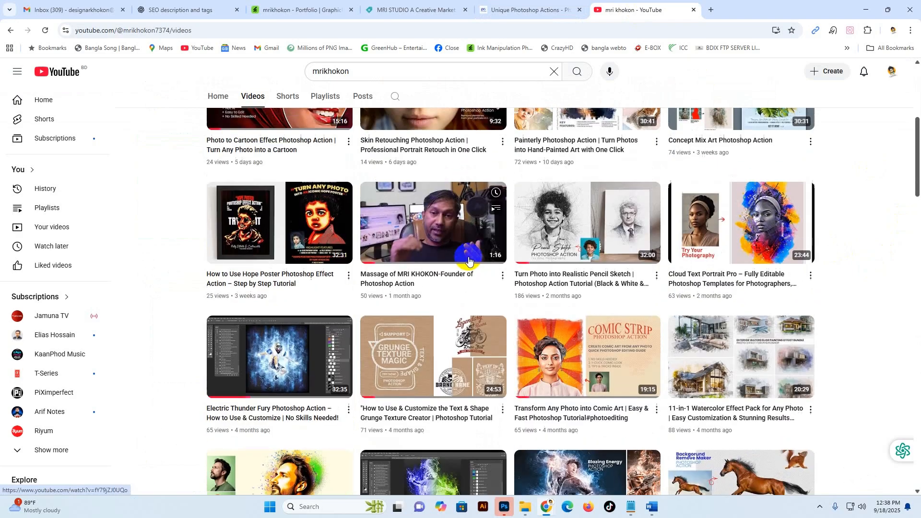
pyautogui.scroll(-15, 469, 257)
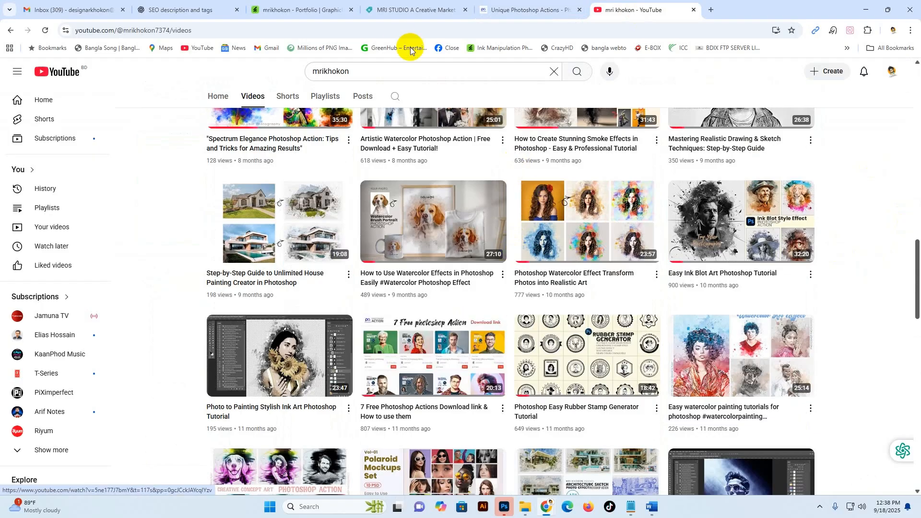
# Step: Browse the MRI STUDIO shop on Creative Market and the author's GraphicRiver portfolio
pyautogui.click(399, 14)
pyautogui.scroll(5, 856, 297)
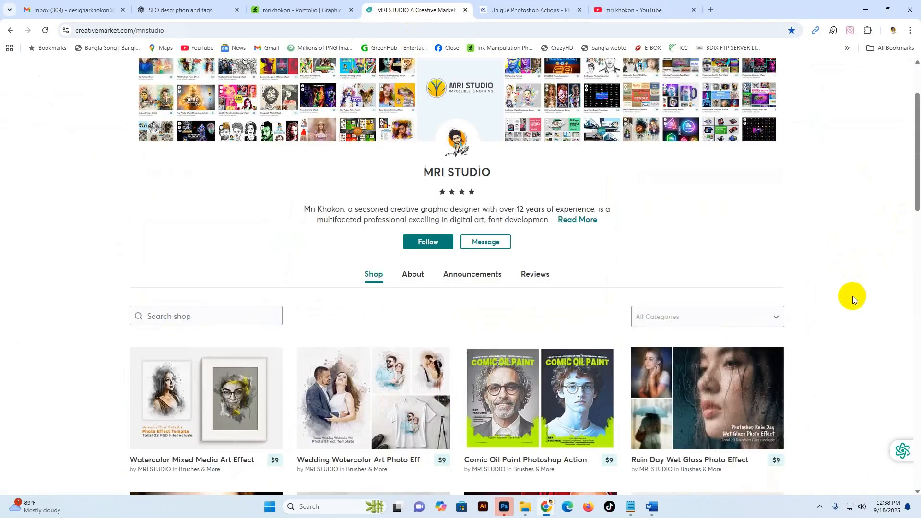
pyautogui.scroll(1, 845, 288)
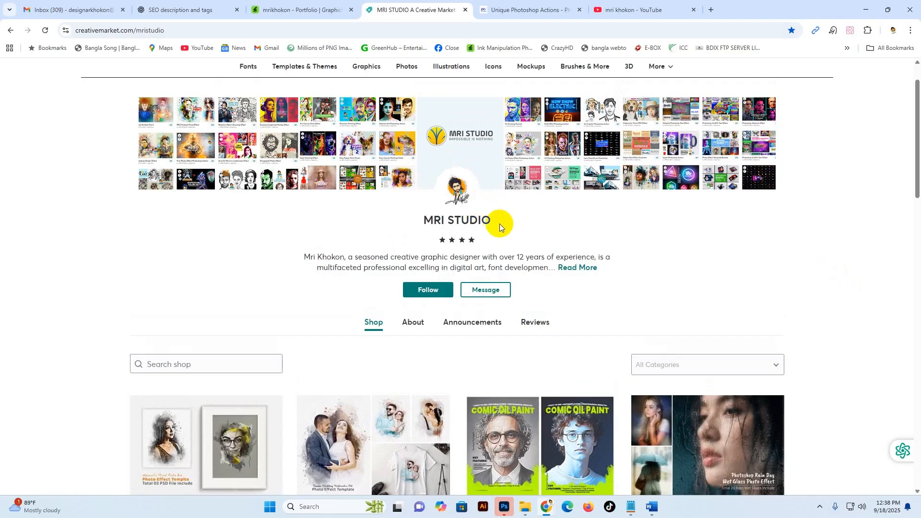
pyautogui.moveTo(500, 223); pyautogui.dragTo(417, 229)
pyautogui.click(898, 318)
pyautogui.scroll(-18, 861, 320)
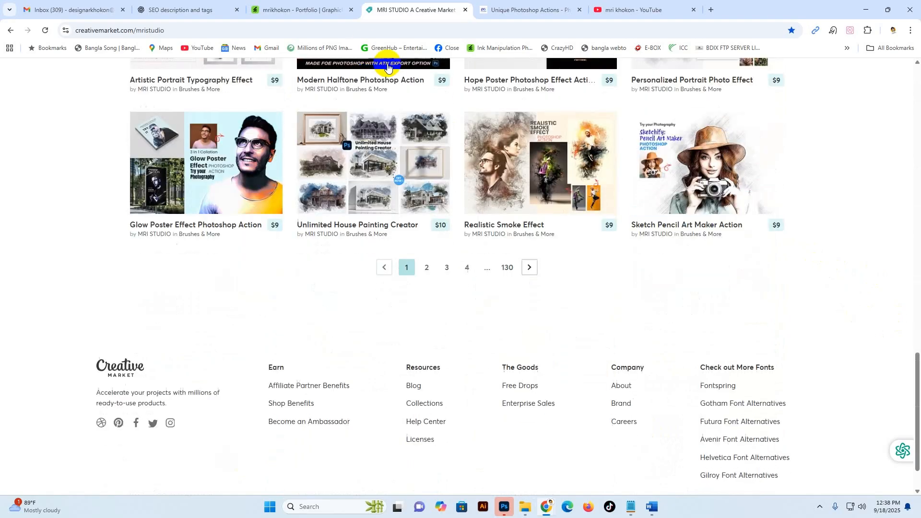
pyautogui.click(276, 10)
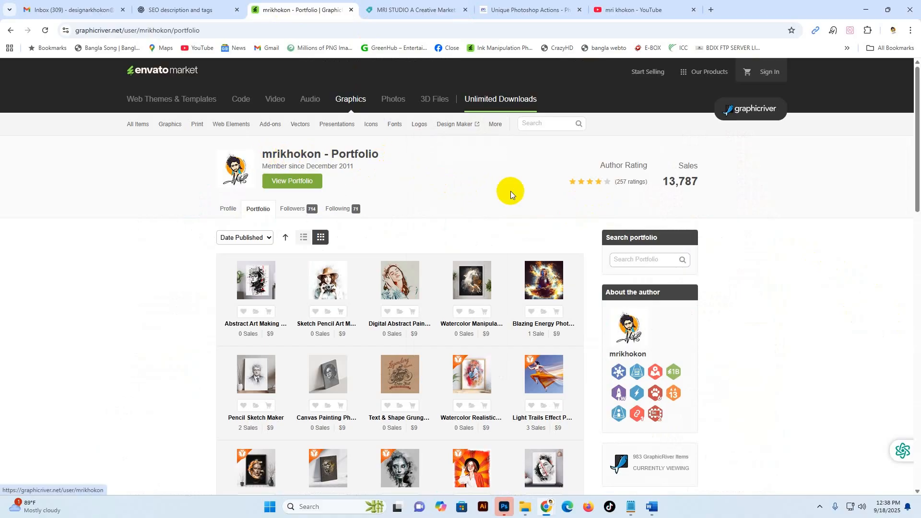
pyautogui.scroll(-6, 575, 358)
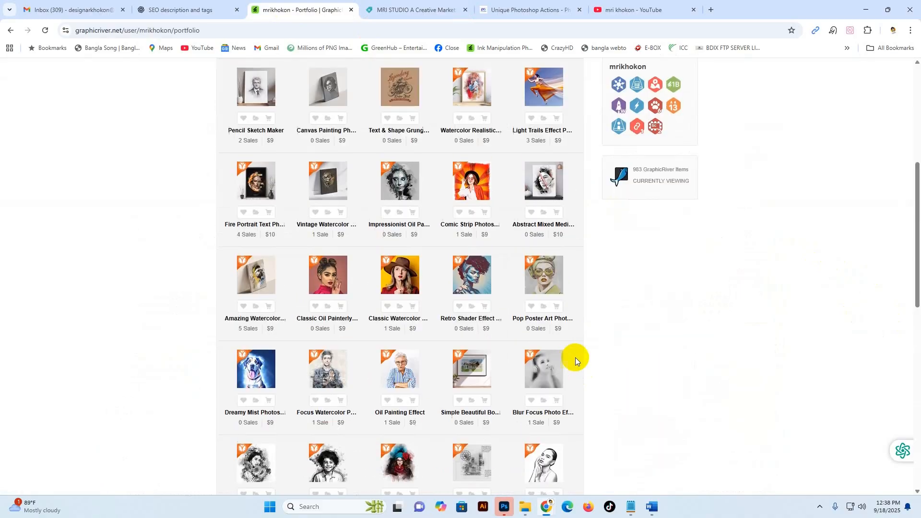
# Step: Switch back to Photoshop, dismiss the action's closing message, and examine the generated pop art portrait
pyautogui.click(505, 509)
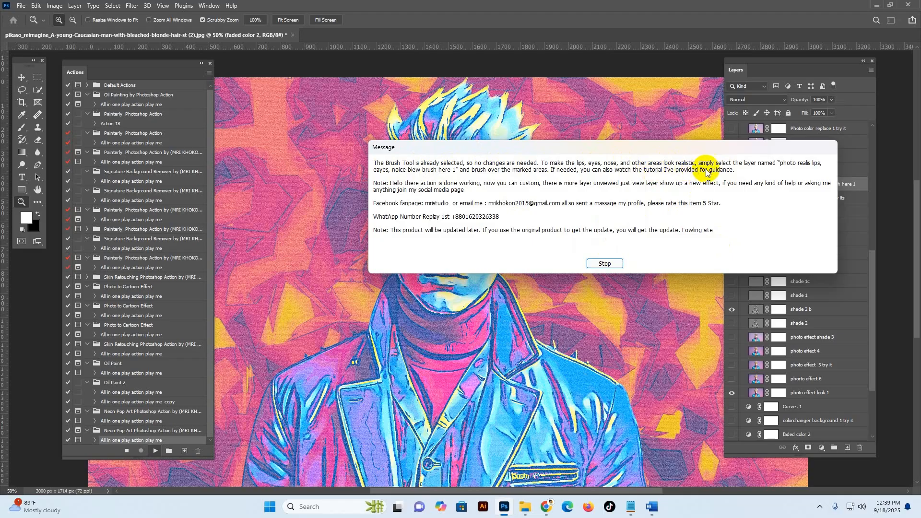
pyautogui.click(605, 263)
pyautogui.click(448, 223)
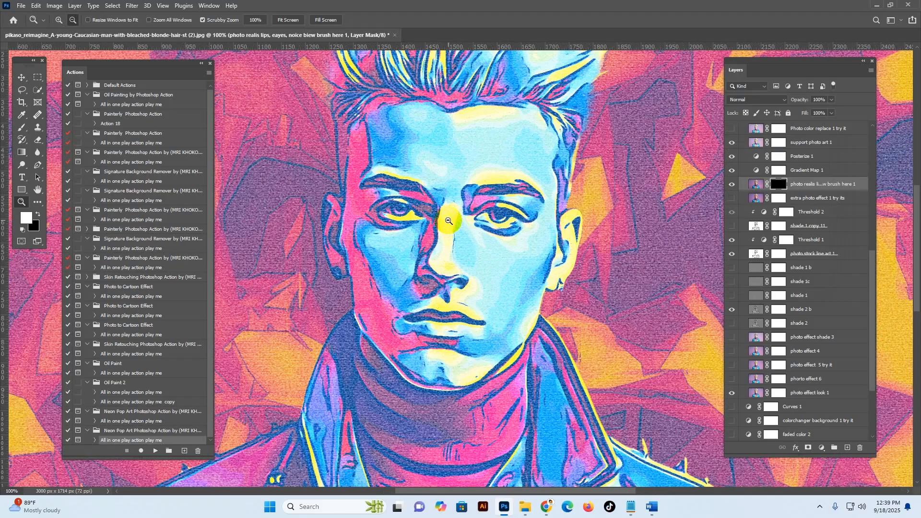
pyautogui.keyDown('alt'); pyautogui.click(448, 222); pyautogui.keyUp('alt')
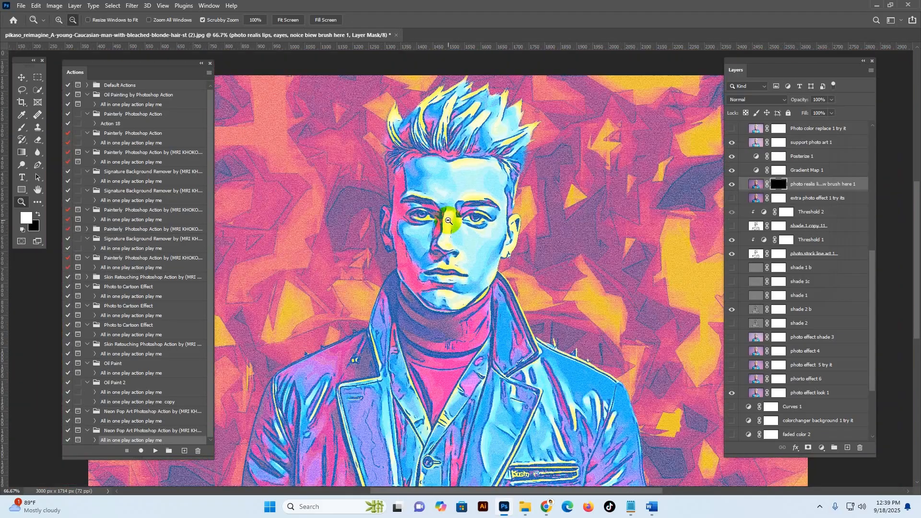
pyautogui.keyDown('alt'); pyautogui.click(449, 220); pyautogui.keyUp('alt')
pyautogui.click(448, 220)
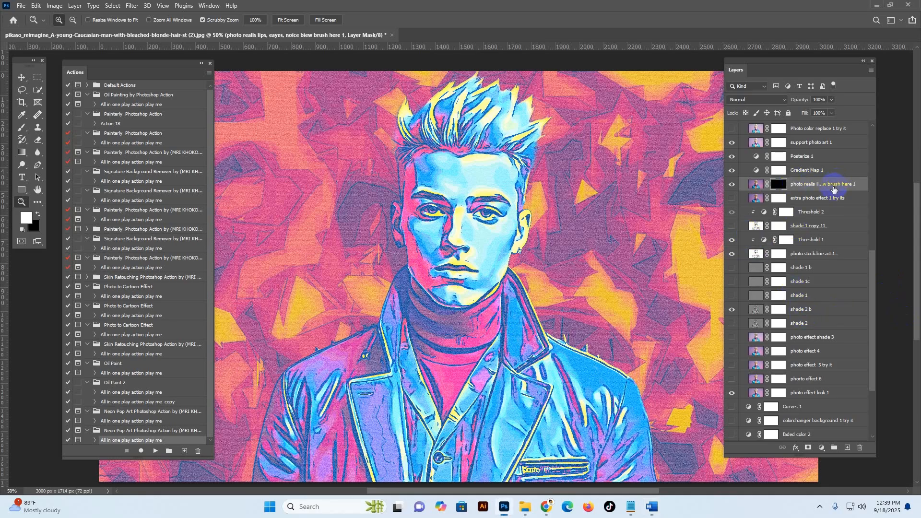
# Step: Preview the background color art style 1 layer near the bottom of the layer stack and hide it again
pyautogui.scroll(-3, 817, 309)
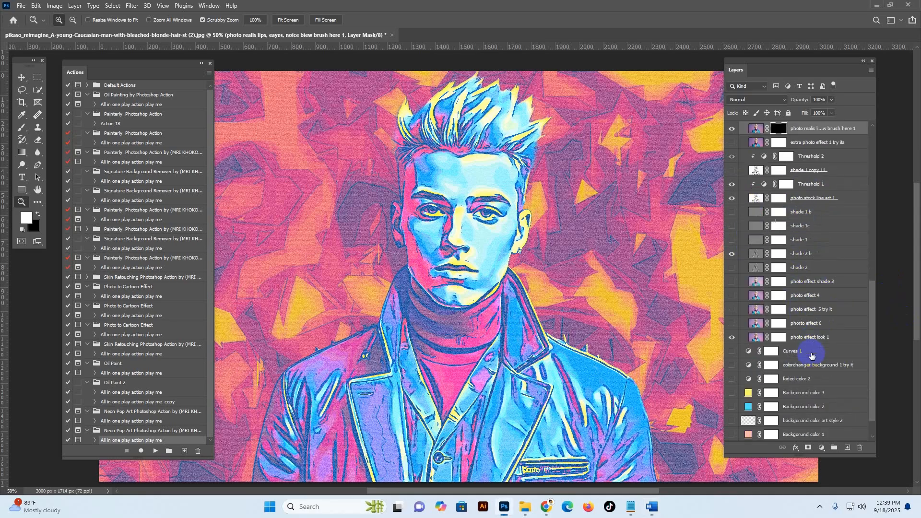
pyautogui.click(793, 327)
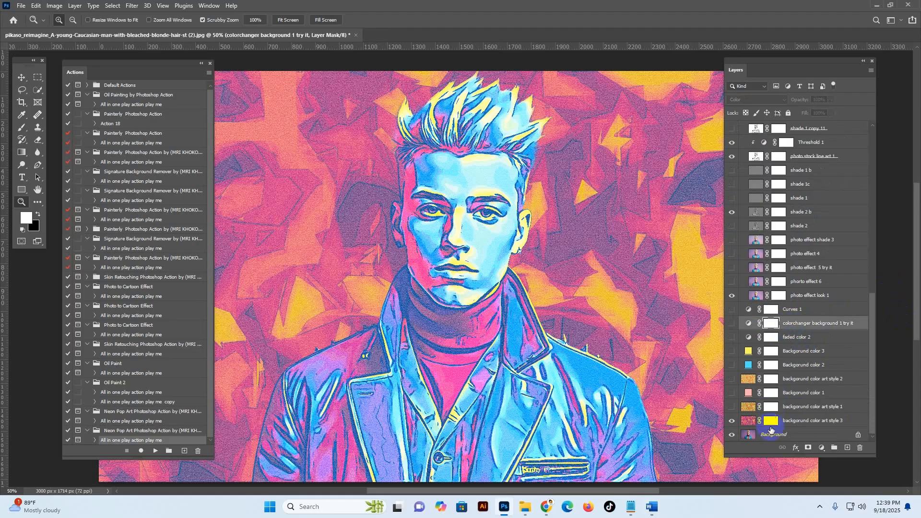
pyautogui.click(748, 419)
pyautogui.click(748, 409)
pyautogui.click(732, 406)
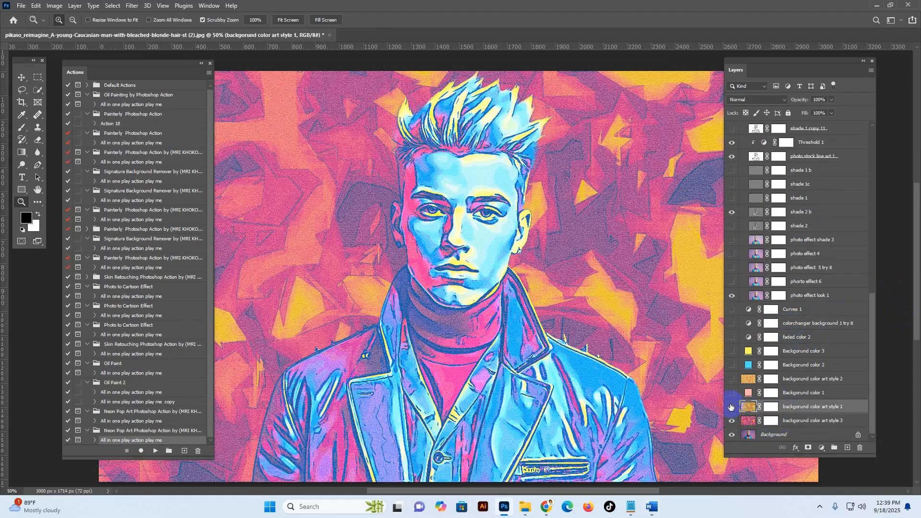
pyautogui.click(732, 407)
# Step: Show the Background color 1 layer and set its solid fill to light yellow ffff84 sampled from the artwork
pyautogui.click(731, 394)
pyautogui.click(731, 394)
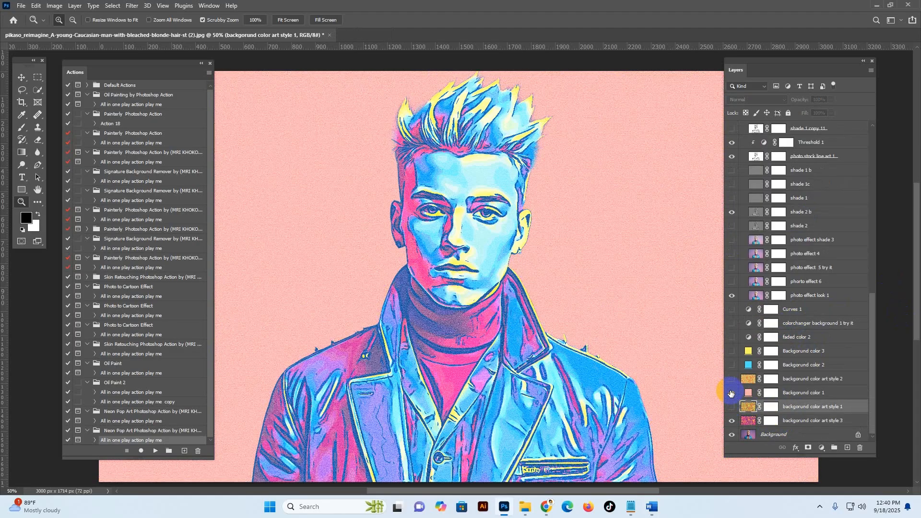
pyautogui.click(732, 393)
pyautogui.click(731, 394)
pyautogui.doubleClick(749, 393)
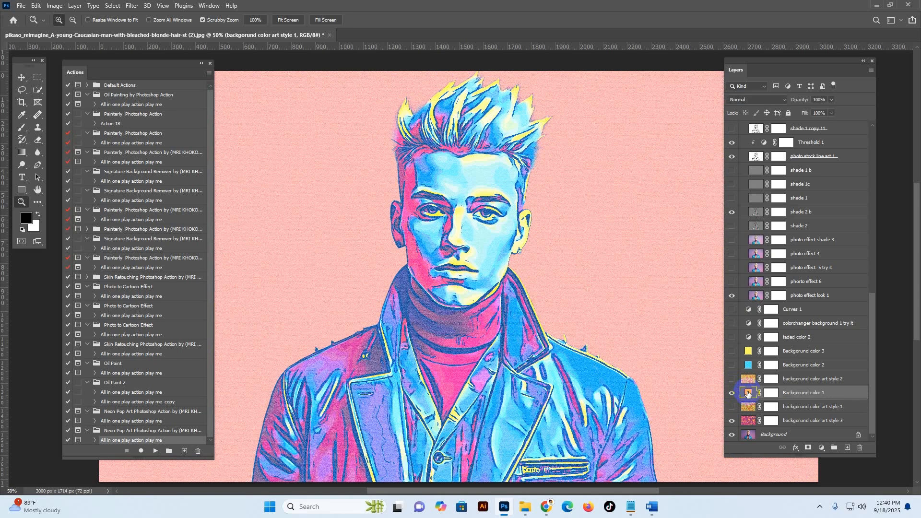
pyautogui.click(607, 270)
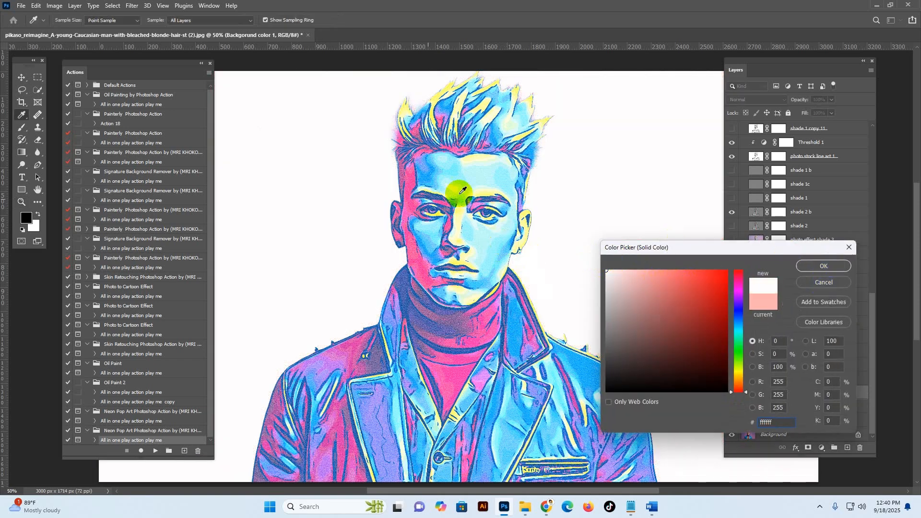
pyautogui.click(499, 171)
pyautogui.moveTo(460, 221); pyautogui.dragTo(460, 211)
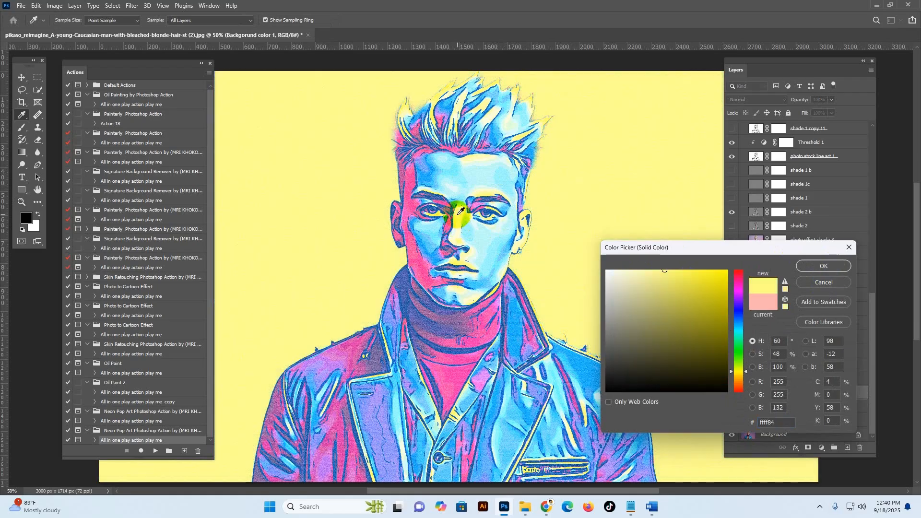
pyautogui.click(810, 265)
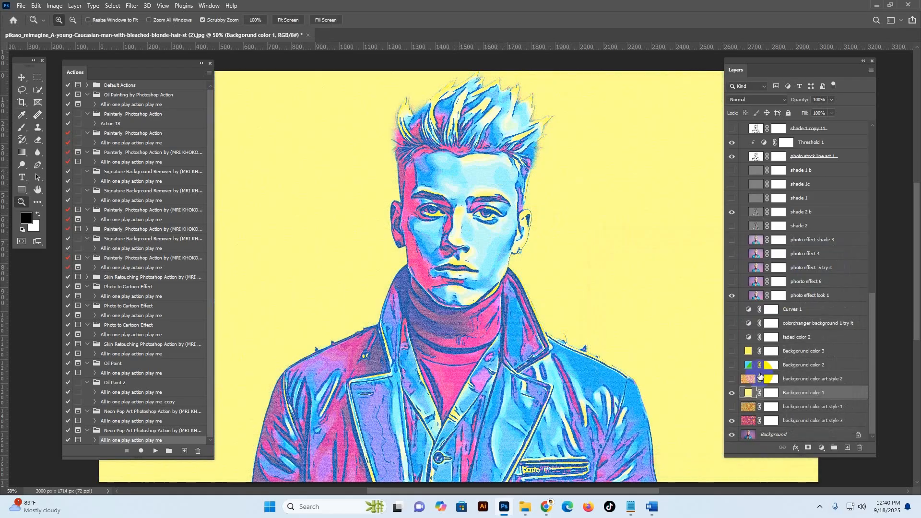
# Step: Preview the background color art style 2 and Background color 2 layers, and return to showing only the art style 3 background
pyautogui.click(733, 380)
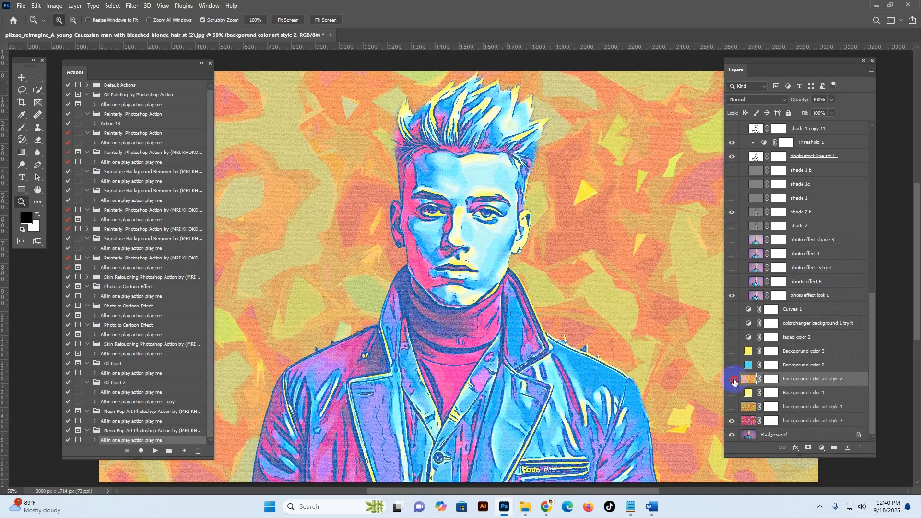
pyautogui.click(732, 380)
pyautogui.click(733, 366)
pyautogui.click(732, 366)
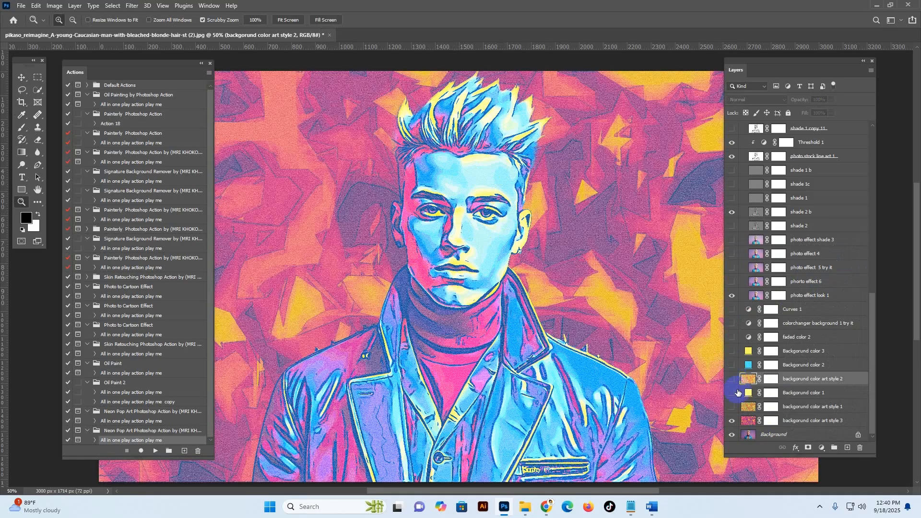
pyautogui.click(734, 421)
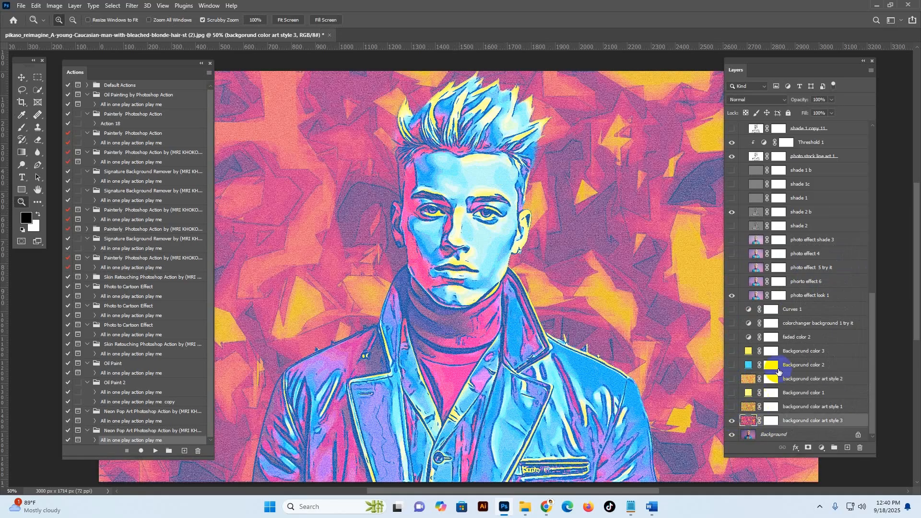
# Step: Preview the faded color 2 adjustment layer over the background and hide it again
pyautogui.click(772, 336)
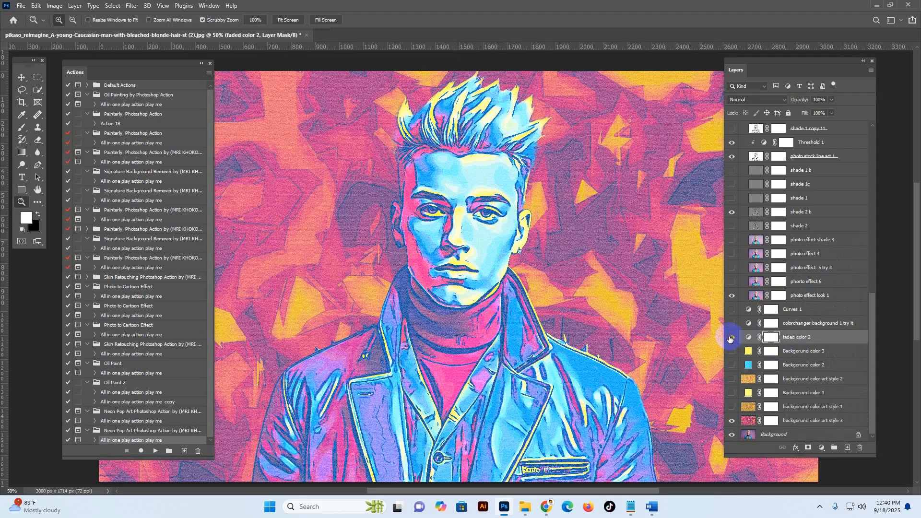
pyautogui.click(731, 338)
pyautogui.click(730, 339)
# Step: Set the hue of the colorchanger background 1 try it layer to -22, and hide the layer after previewing it
pyautogui.click(737, 325)
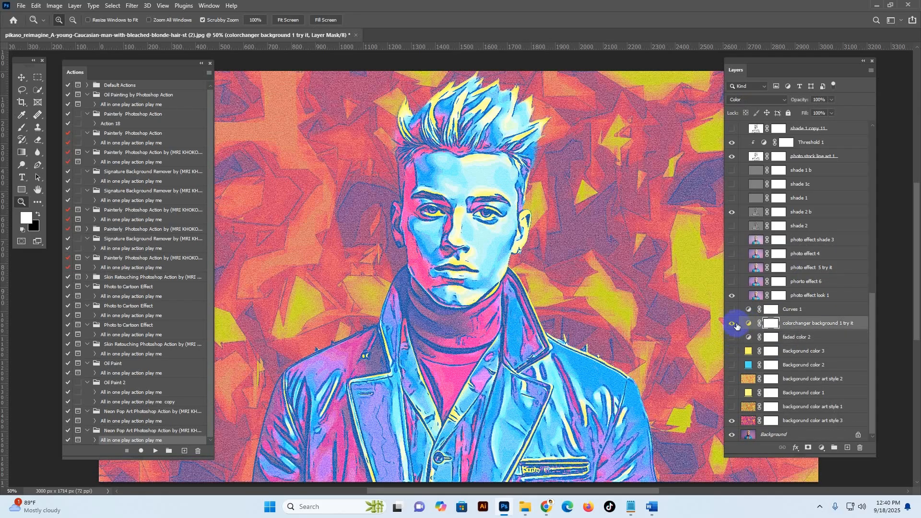
pyautogui.doubleClick(748, 326)
pyautogui.moveTo(659, 373); pyautogui.dragTo(629, 380)
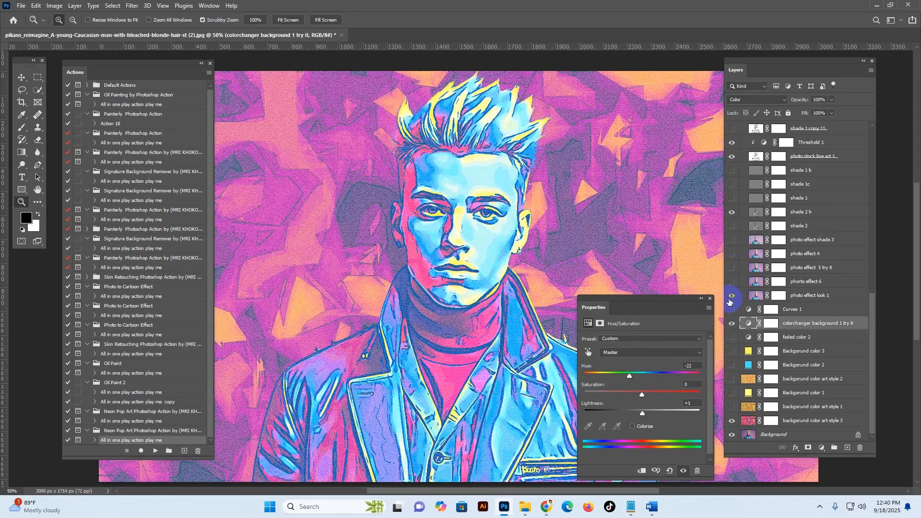
pyautogui.click(732, 324)
pyautogui.click(707, 300)
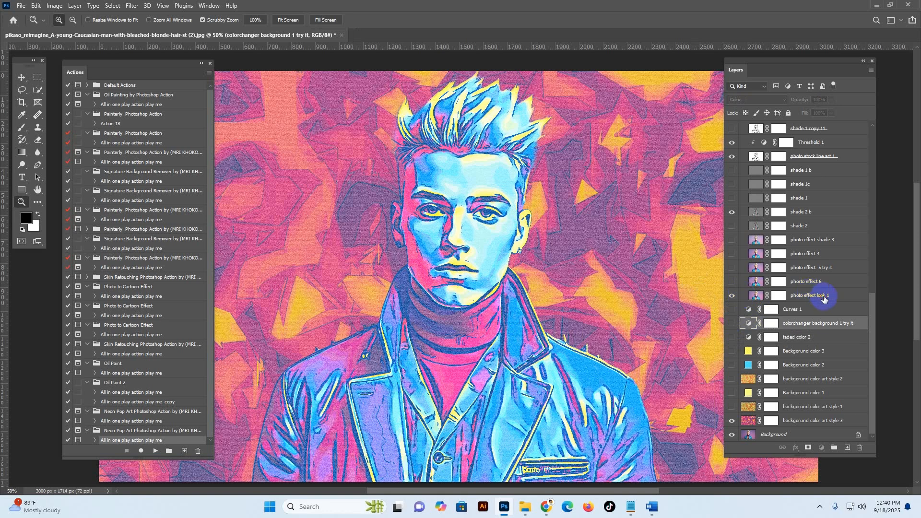
# Step: Preview the portrait without the photo effect look 1 layer, restore it, and show the phorto effect 6 layer
pyautogui.click(754, 295)
pyautogui.click(797, 297)
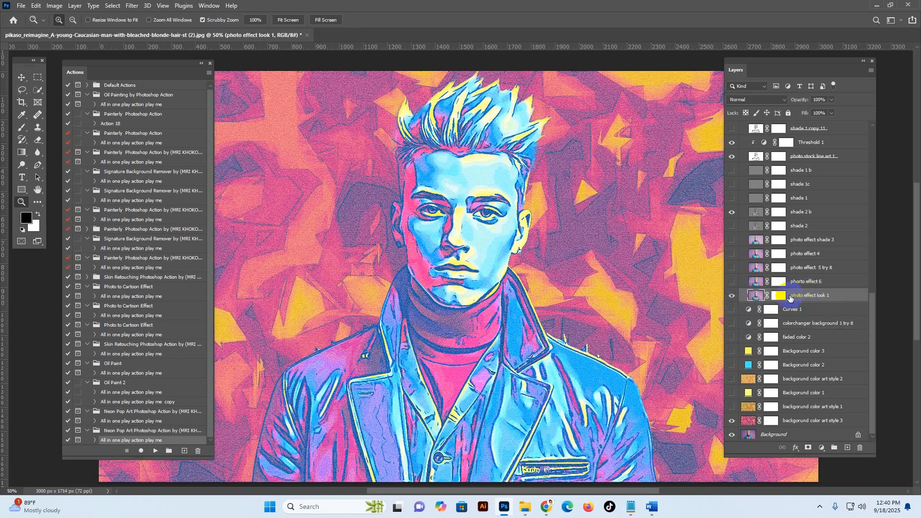
pyautogui.click(732, 296)
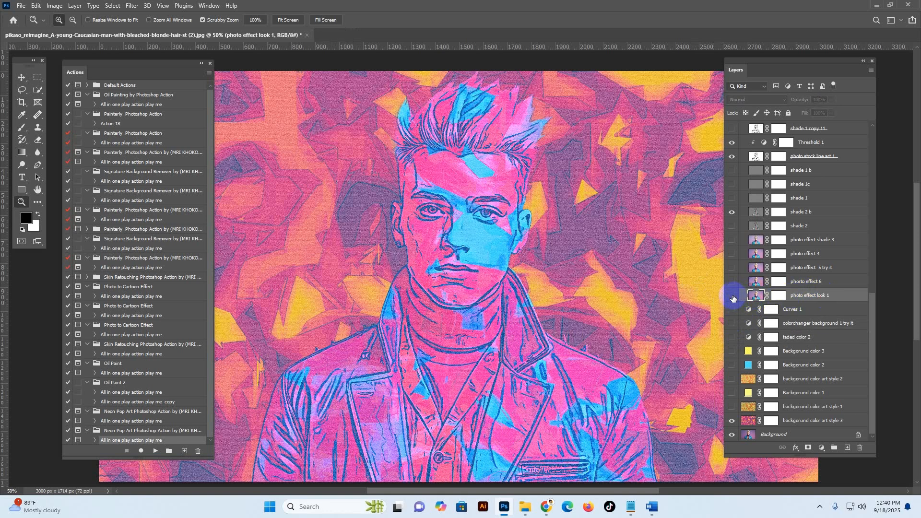
pyautogui.click(732, 296)
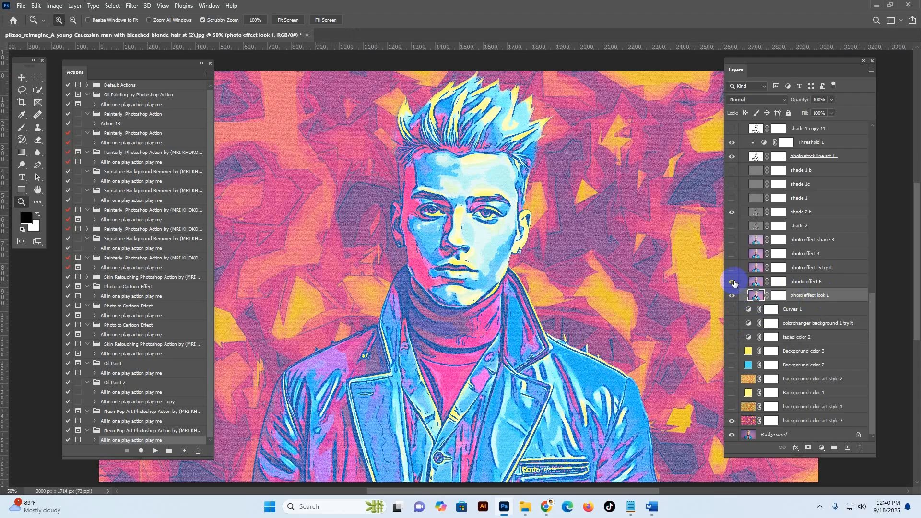
pyautogui.click(731, 283)
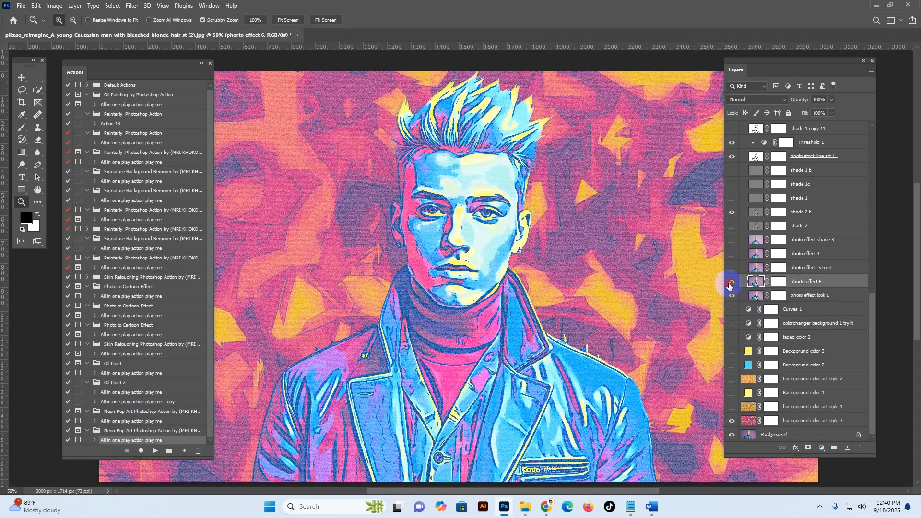
pyautogui.click(731, 283)
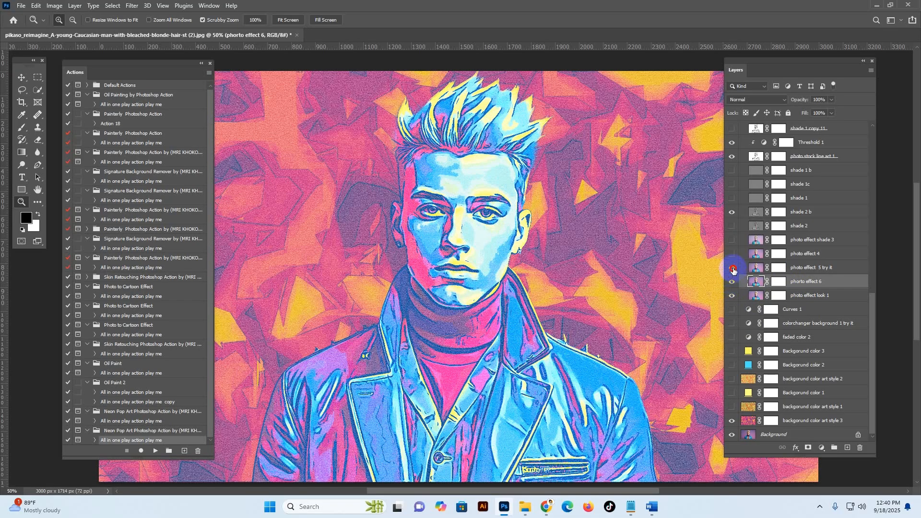
# Step: Preview the photo effect 5 try it and photo effect 4 layers one after the other and hide both again
pyautogui.click(731, 267)
pyautogui.click(746, 271)
pyautogui.click(730, 269)
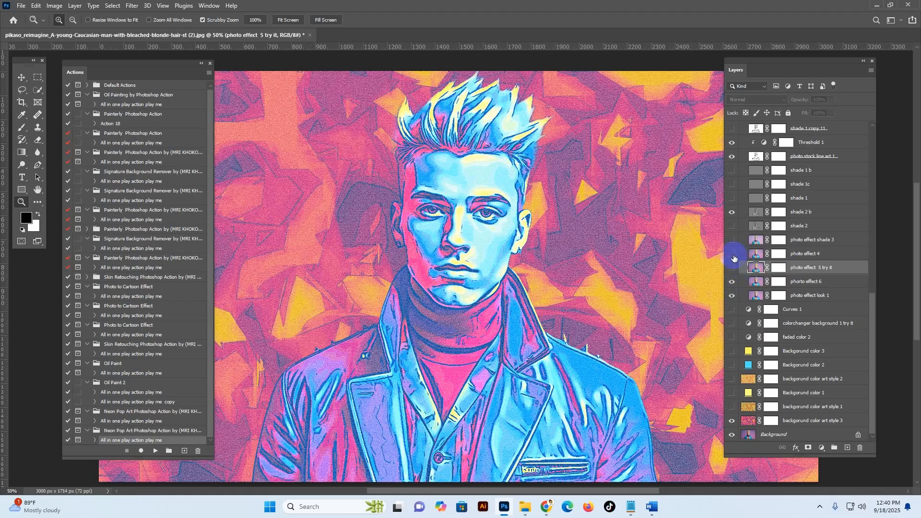
pyautogui.click(730, 255)
pyautogui.click(731, 254)
# Step: Preview the photo effect shade 3 layer on and off over the portrait and leave it hidden
pyautogui.click(729, 240)
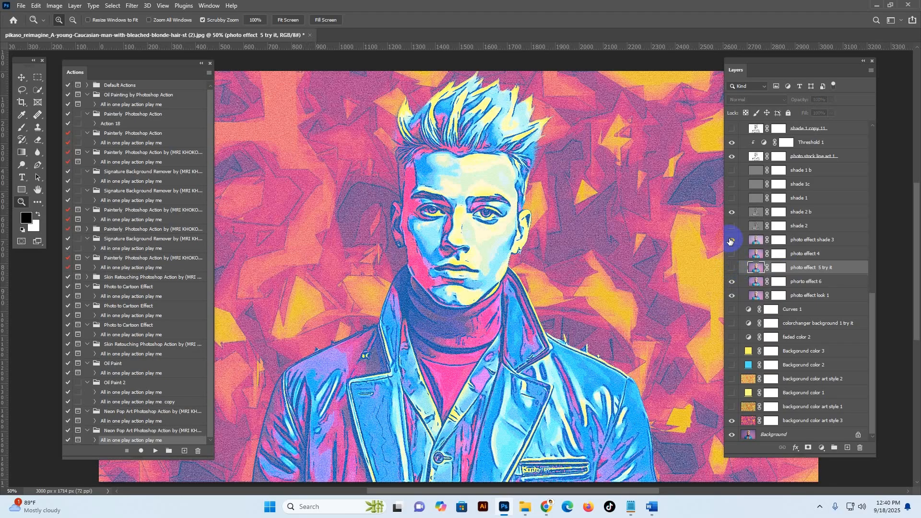
pyautogui.click(738, 246)
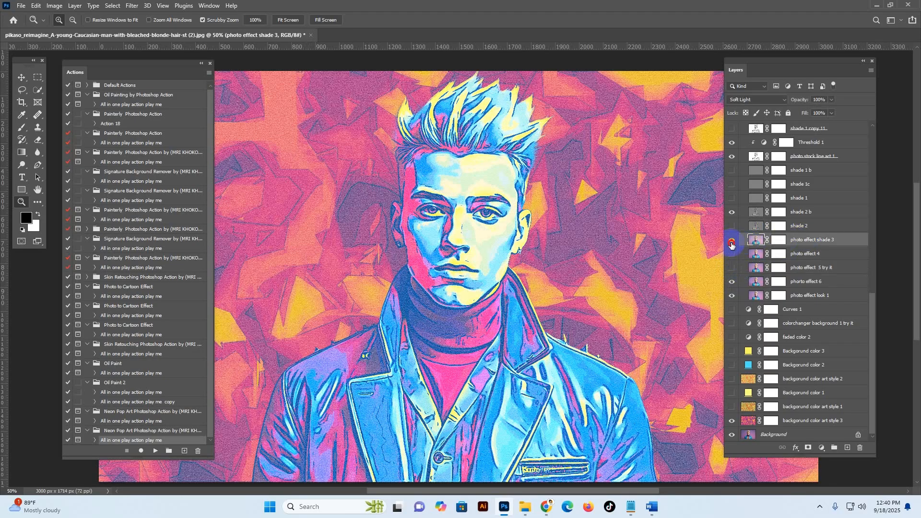
pyautogui.click(732, 244)
pyautogui.click(732, 244)
pyautogui.click(732, 243)
# Step: Preview the shade 2 layer with and without shade 2 b, leaving shade 2 hidden and shade 2 b visible
pyautogui.click(738, 227)
pyautogui.click(729, 226)
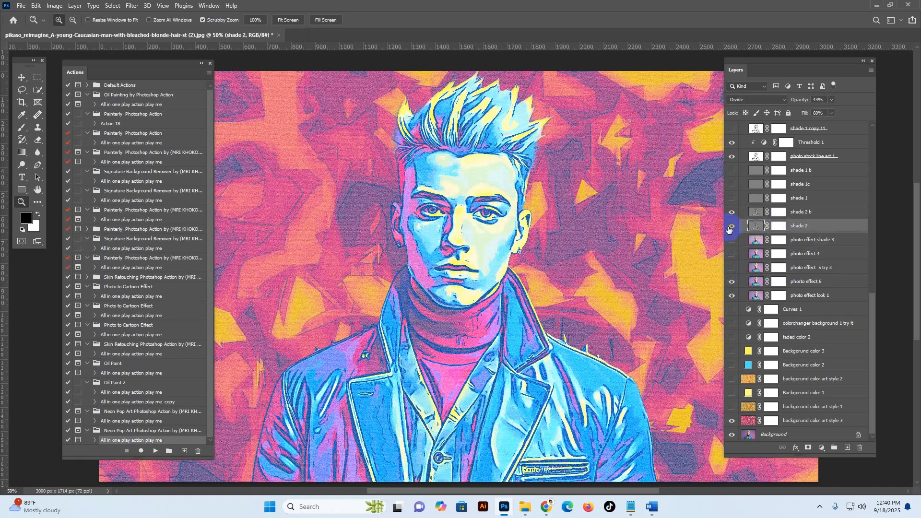
pyautogui.click(729, 227)
pyautogui.click(729, 228)
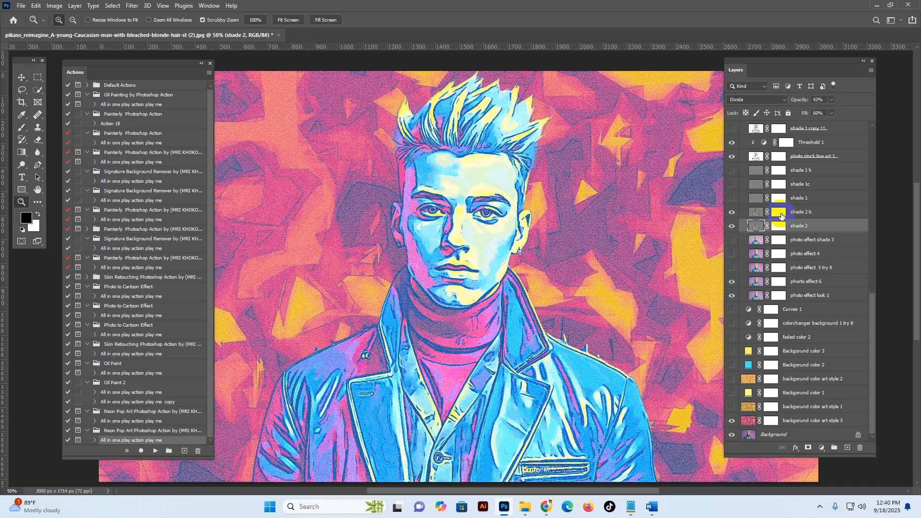
pyautogui.click(742, 212)
pyautogui.click(732, 213)
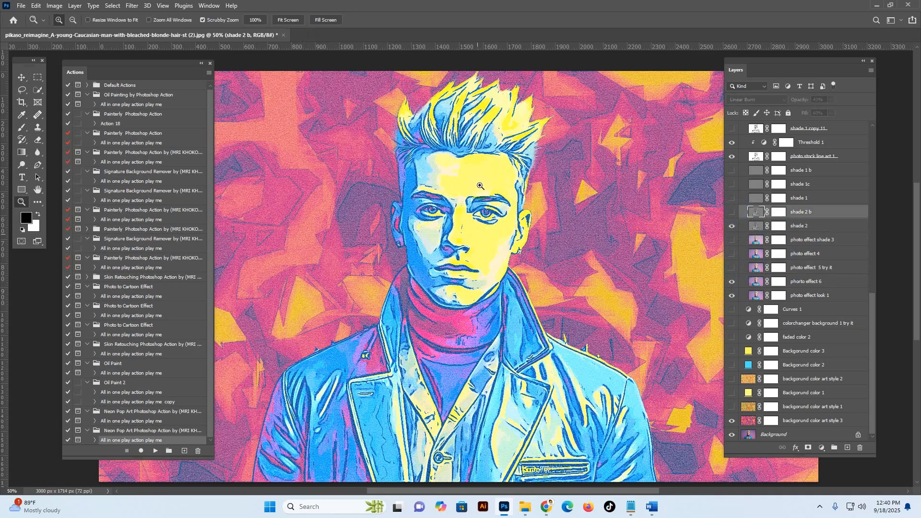
pyautogui.click(732, 212)
pyautogui.click(749, 224)
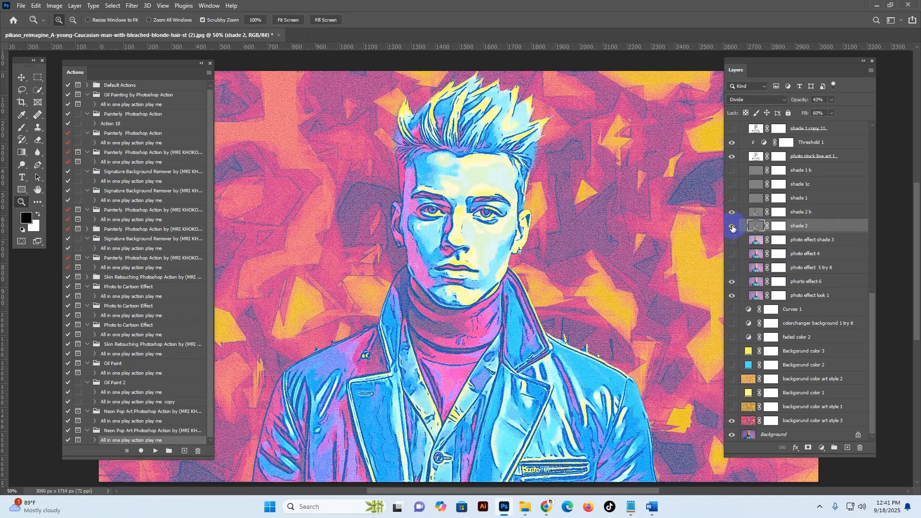
pyautogui.click(732, 227)
# Step: Show the shade 1 b and shade 1c layers to strengthen the shading on the portrait
pyautogui.scroll(2, 799, 234)
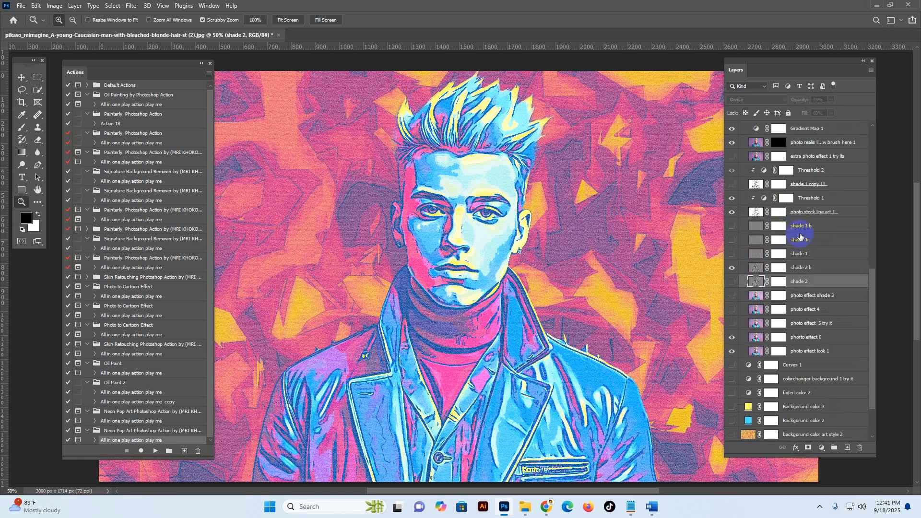
pyautogui.click(795, 229)
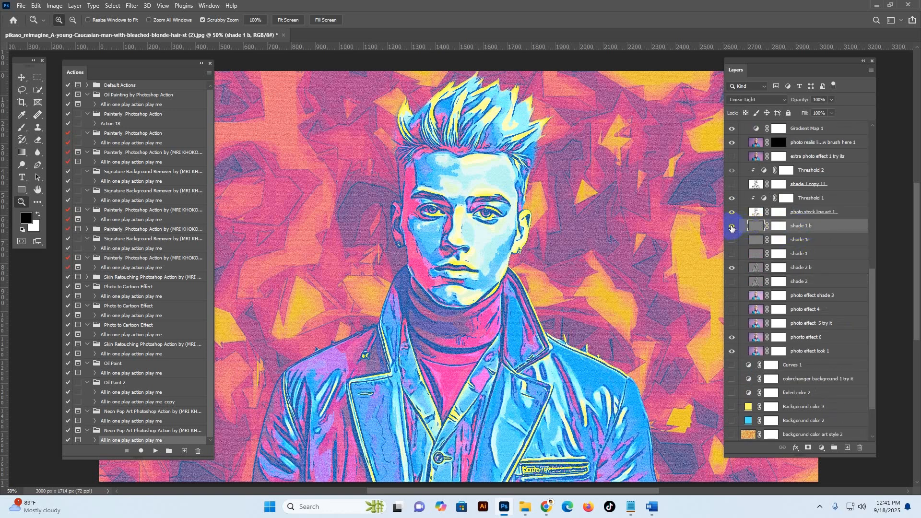
pyautogui.click(732, 241)
pyautogui.click(802, 241)
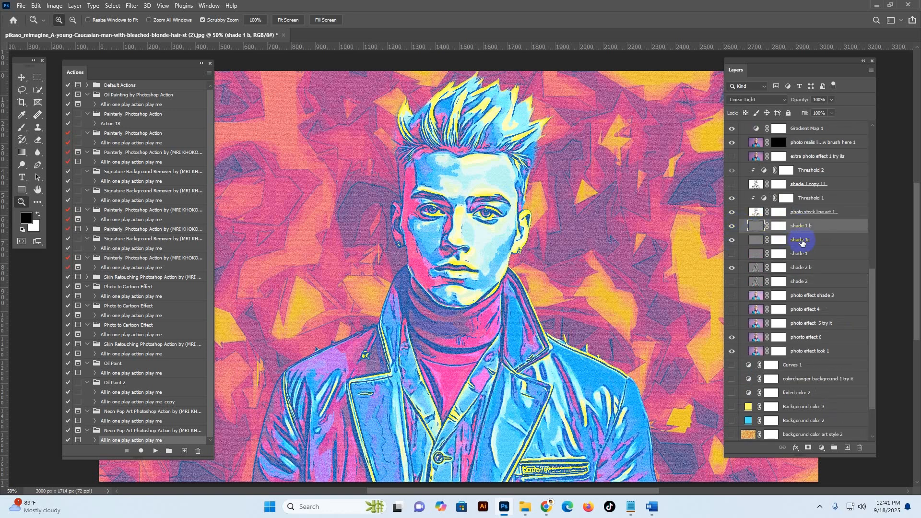
# Step: Compare the face up close with and without the photo stock line art 1 layer, and leave the layer hidden
pyautogui.scroll(2, 796, 235)
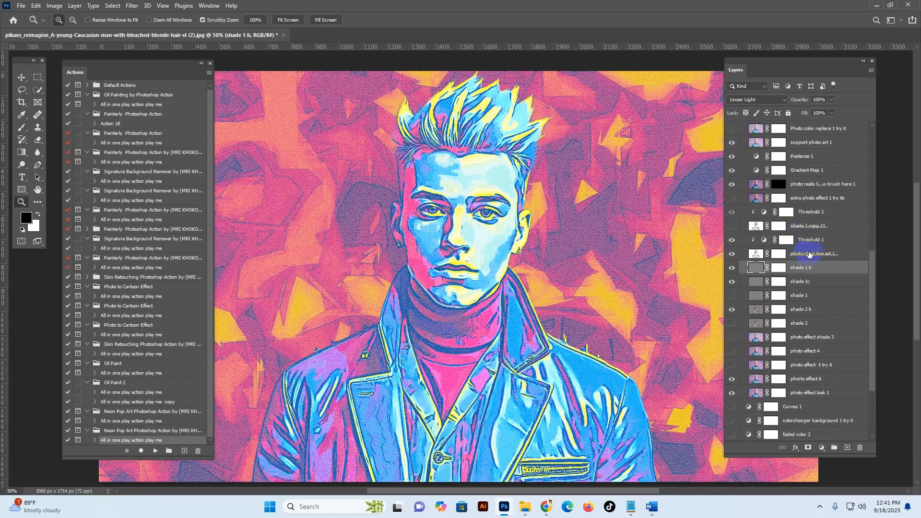
pyautogui.click(743, 258)
pyautogui.click(731, 254)
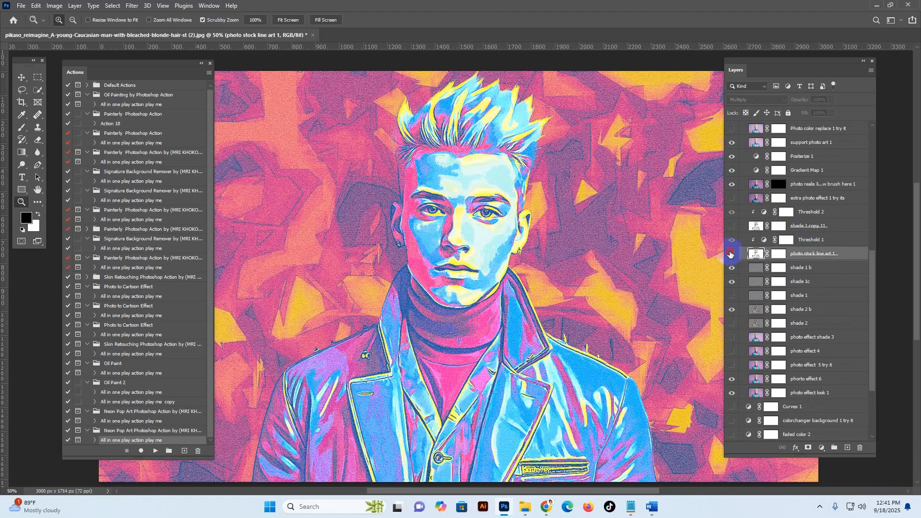
pyautogui.click(731, 254)
pyautogui.click(478, 225)
pyautogui.moveTo(477, 220); pyautogui.dragTo(458, 280)
pyautogui.click(732, 254)
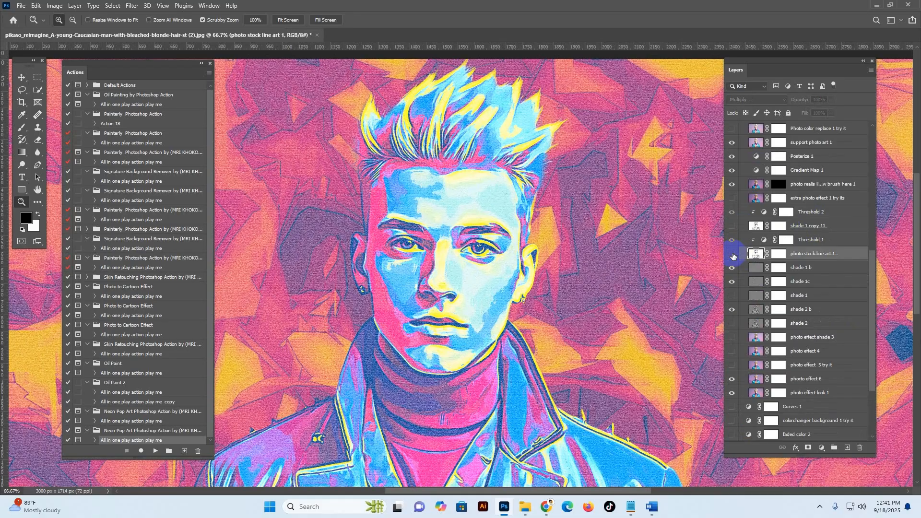
pyautogui.click(731, 255)
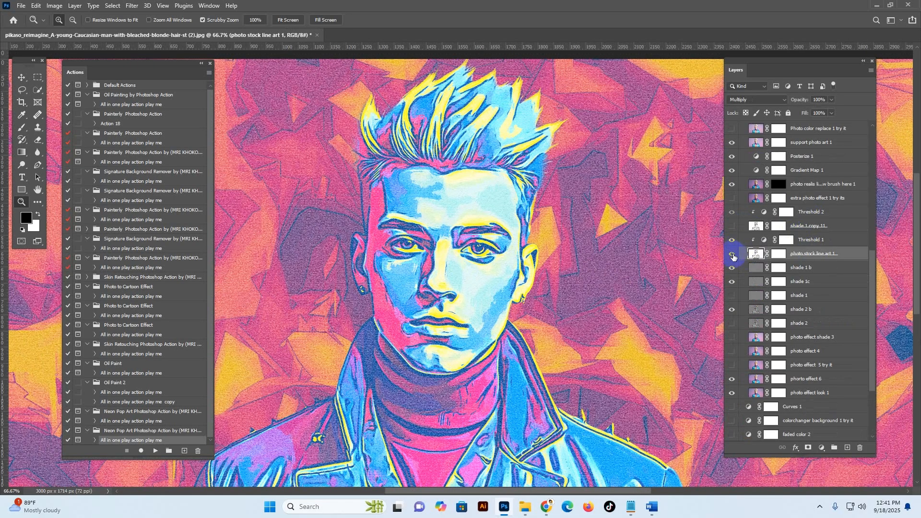
pyautogui.click(731, 254)
# Step: Show the shade 1 copy 11 line art layer and set the level of its Threshold 2 adjustment to 135
pyautogui.click(811, 226)
pyautogui.click(733, 226)
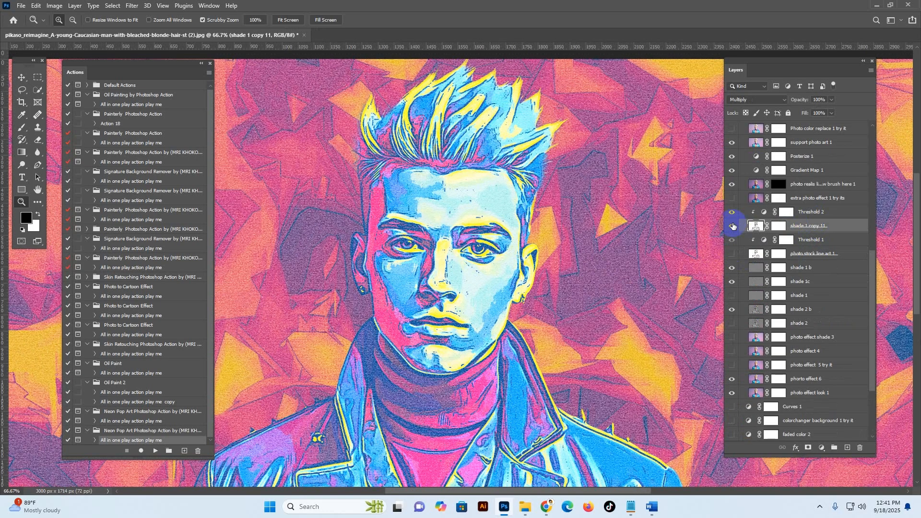
pyautogui.click(733, 226)
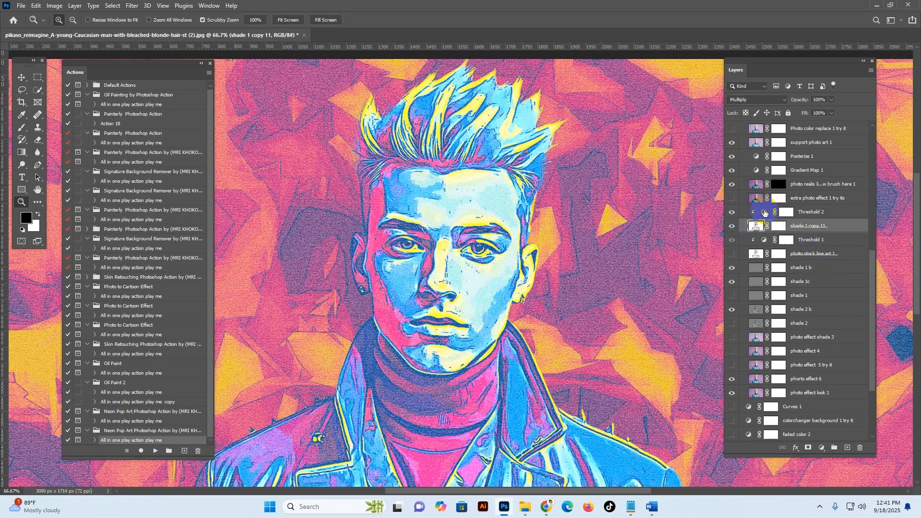
pyautogui.doubleClick(765, 212)
pyautogui.click(764, 213)
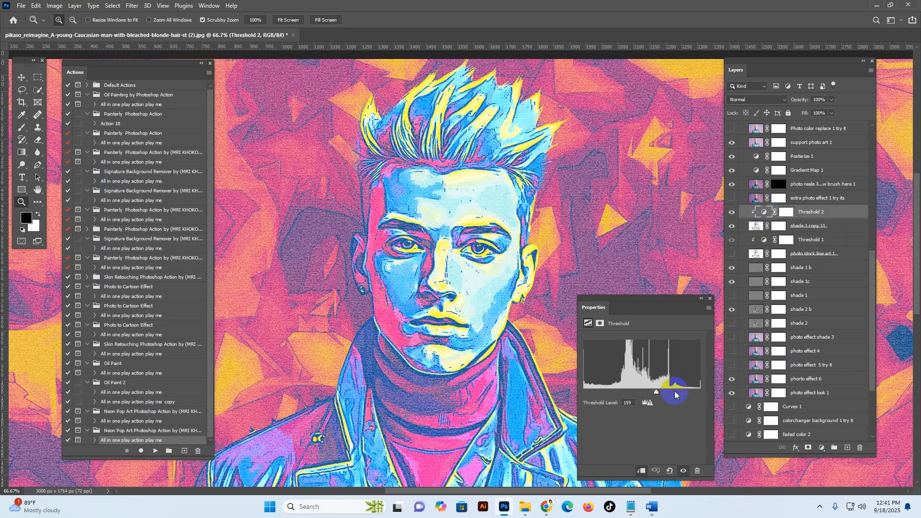
pyautogui.moveTo(666, 394); pyautogui.dragTo(645, 392)
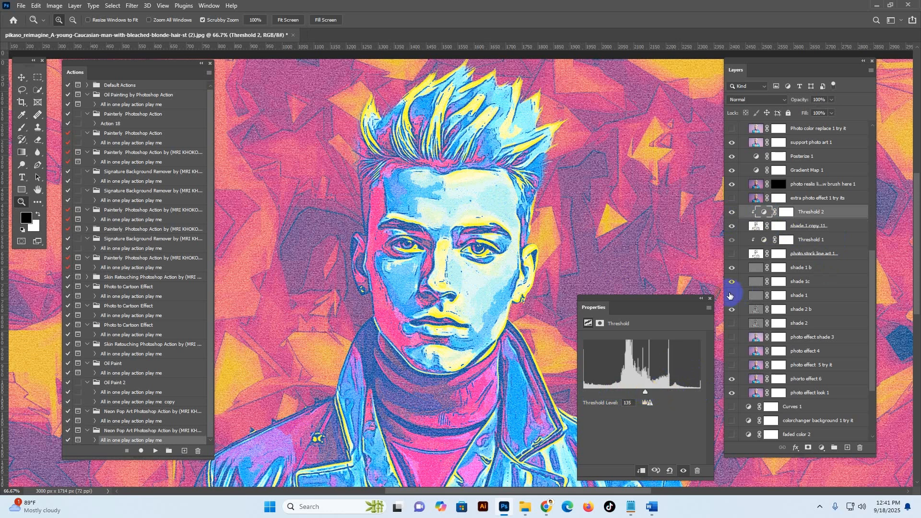
pyautogui.click(710, 300)
# Step: Hide the shade 1 copy 11 layer and show the photo stock line art 1 layer instead
pyautogui.click(757, 226)
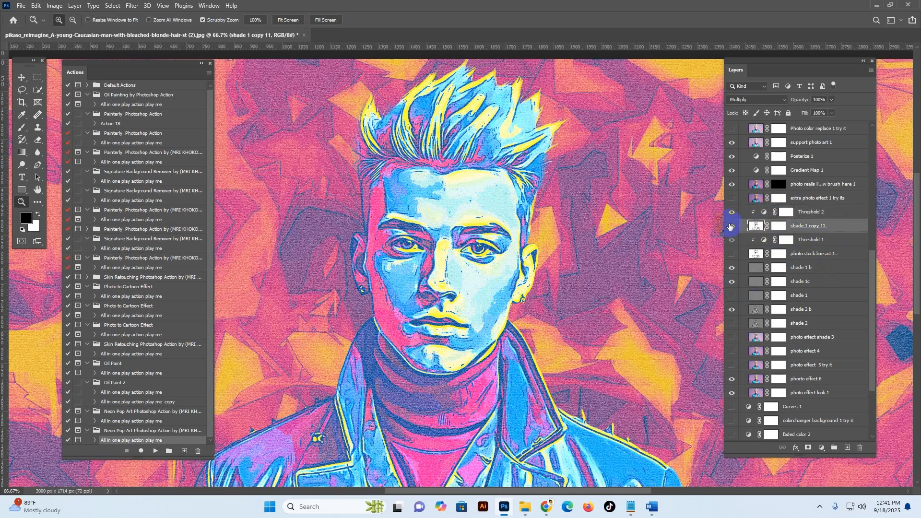
pyautogui.click(733, 226)
pyautogui.click(739, 254)
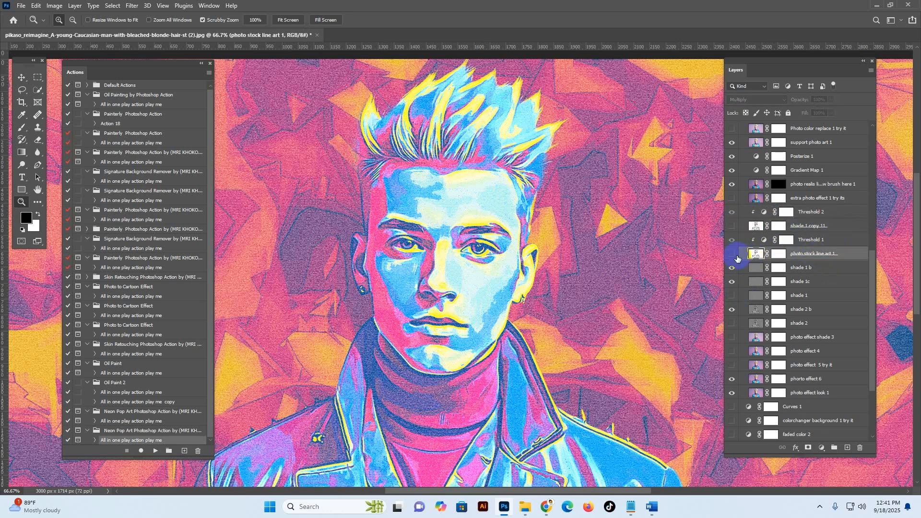
pyautogui.click(732, 256)
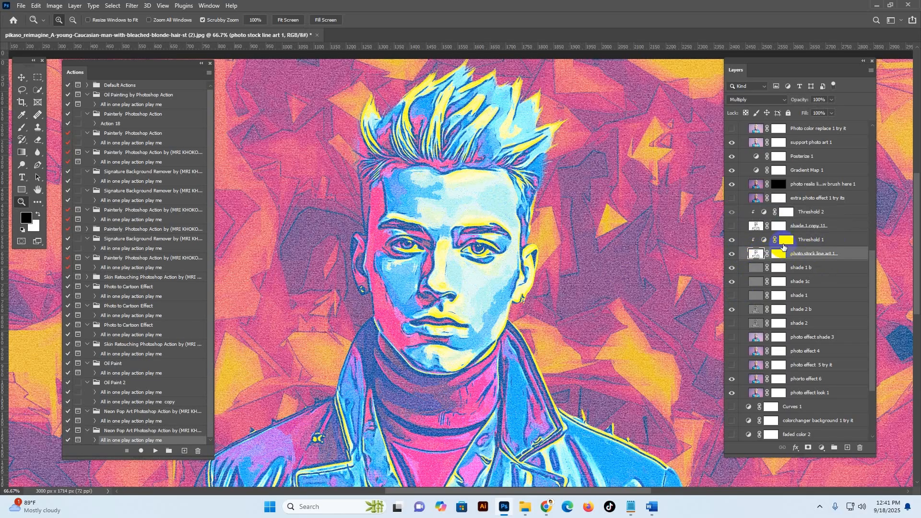
# Step: Set the threshold level of the Threshold 1 adjustment layer to 200
pyautogui.doubleClick(761, 241)
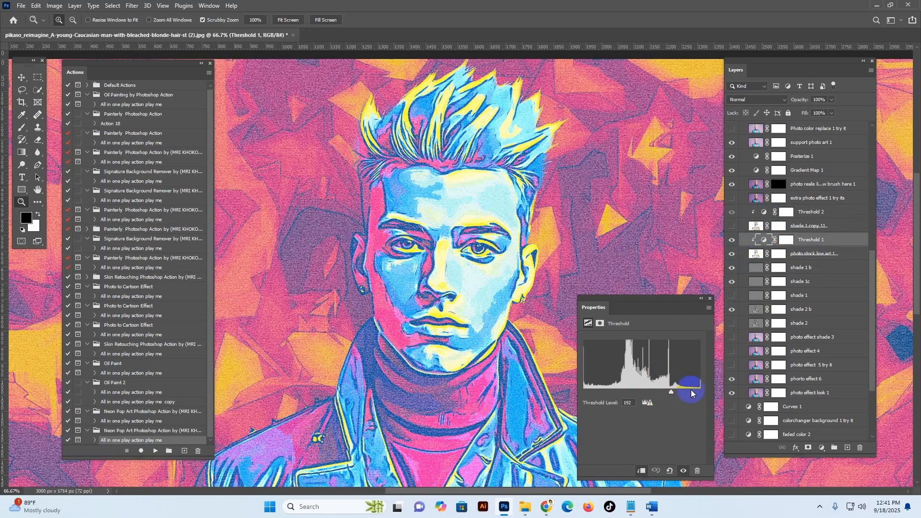
pyautogui.moveTo(684, 400)
pyautogui.mouseDown()
pyautogui.moveTo(623, 398)
pyautogui.moveTo(700, 396)
pyautogui.moveTo(674, 396)
pyautogui.mouseUp()
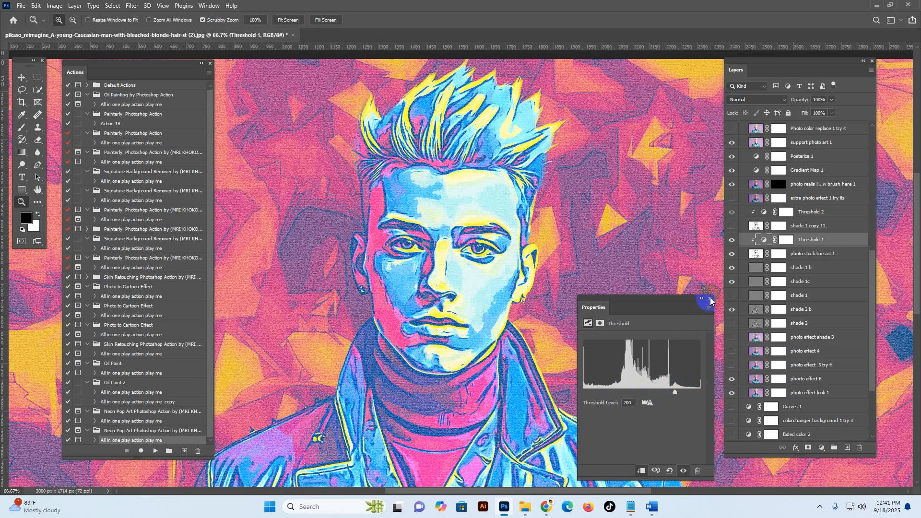
pyautogui.click(711, 299)
# Step: Paint black on the photo stock line art 1 layer mask with a 60 px brush to reduce line art on the cheek, jaw and forehead
pyautogui.click(778, 255)
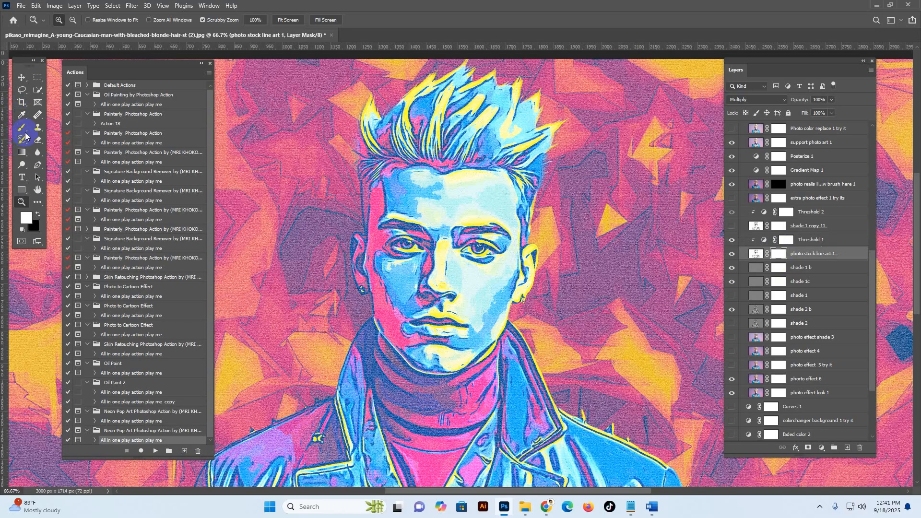
pyautogui.press('b')
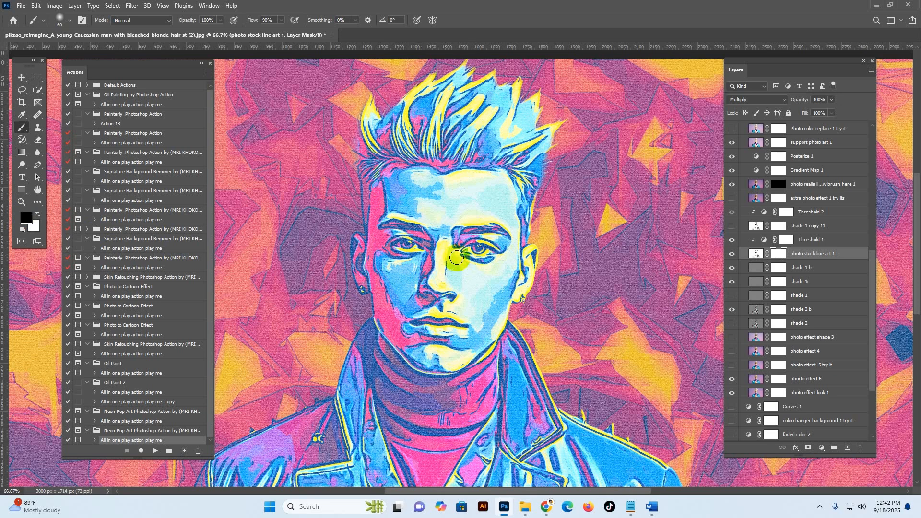
pyautogui.moveTo(418, 262); pyautogui.dragTo(376, 265)
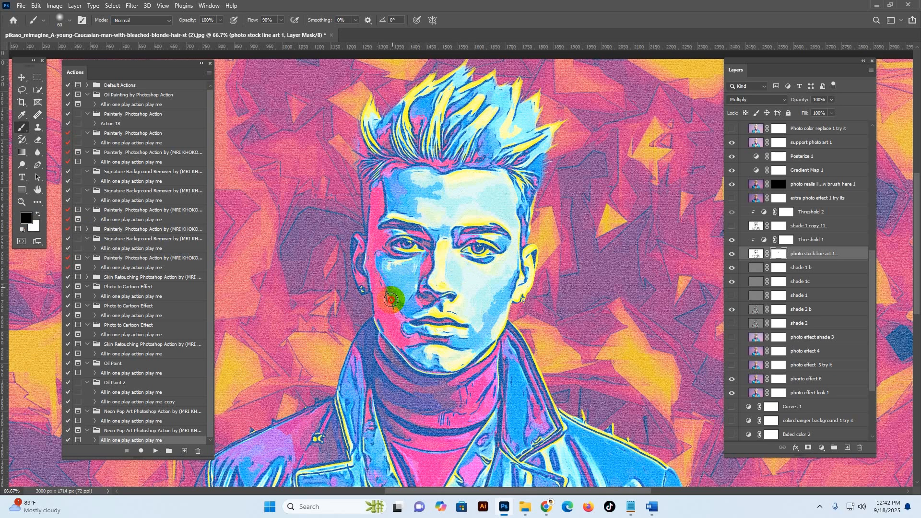
pyautogui.moveTo(393, 298)
pyautogui.mouseDown()
pyautogui.moveTo(410, 305)
pyautogui.moveTo(454, 309)
pyautogui.moveTo(397, 310)
pyautogui.moveTo(396, 329)
pyautogui.moveTo(413, 342)
pyautogui.moveTo(474, 336)
pyautogui.moveTo(461, 348)
pyautogui.moveTo(470, 344)
pyautogui.moveTo(422, 351)
pyautogui.mouseUp()
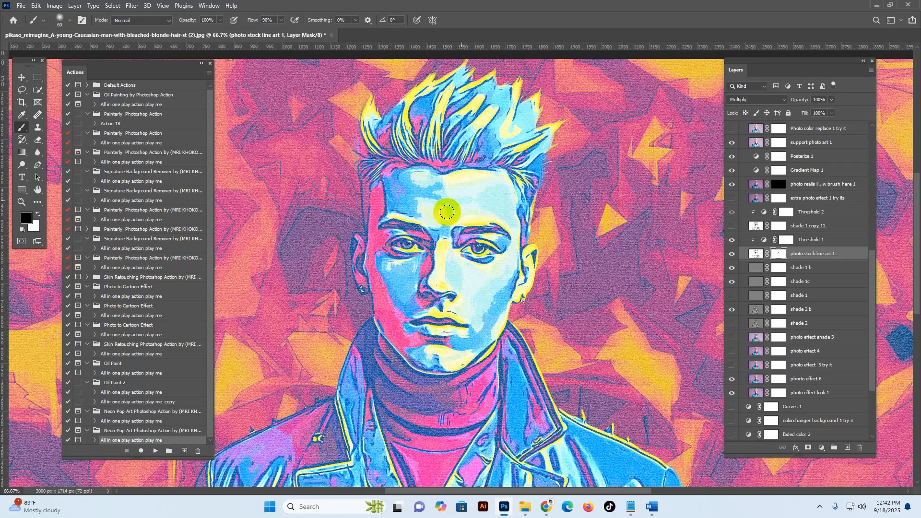
pyautogui.moveTo(385, 199)
pyautogui.mouseDown()
pyautogui.moveTo(382, 190)
pyautogui.moveTo(381, 215)
pyautogui.moveTo(388, 184)
pyautogui.moveTo(418, 182)
pyautogui.moveTo(417, 174)
pyautogui.moveTo(510, 186)
pyautogui.moveTo(509, 277)
pyautogui.moveTo(482, 330)
pyautogui.moveTo(513, 217)
pyautogui.mouseUp()
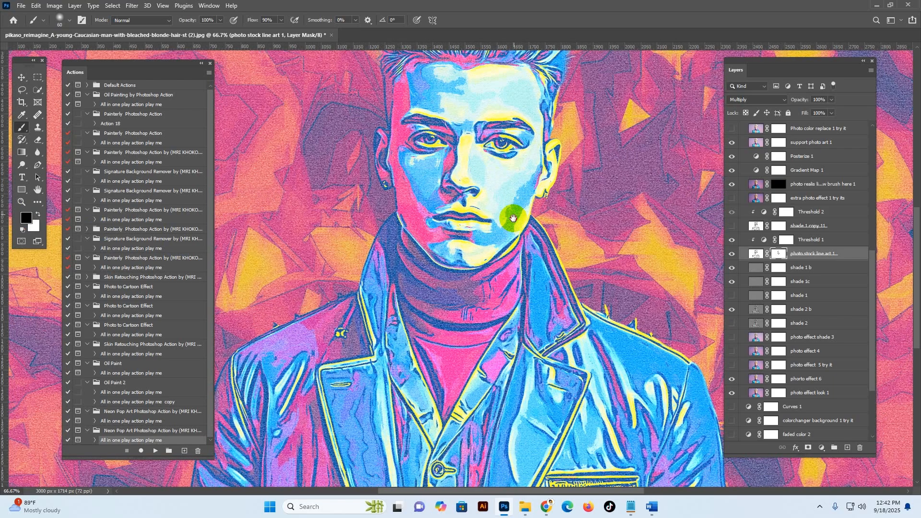
pyautogui.moveTo(358, 460)
pyautogui.mouseDown()
pyautogui.moveTo(358, 414)
pyautogui.moveTo(393, 376)
pyautogui.mouseUp()
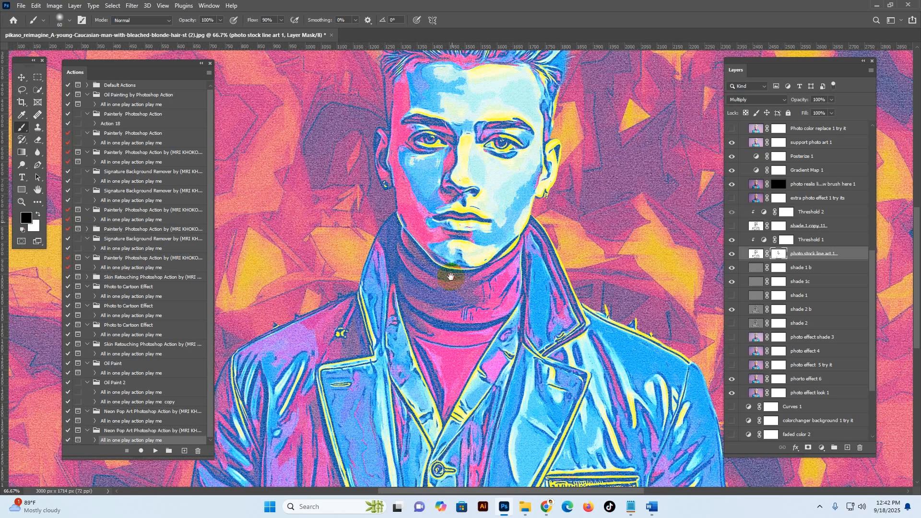
pyautogui.moveTo(450, 274); pyautogui.dragTo(442, 400)
pyautogui.moveTo(448, 205); pyautogui.dragTo(466, 217)
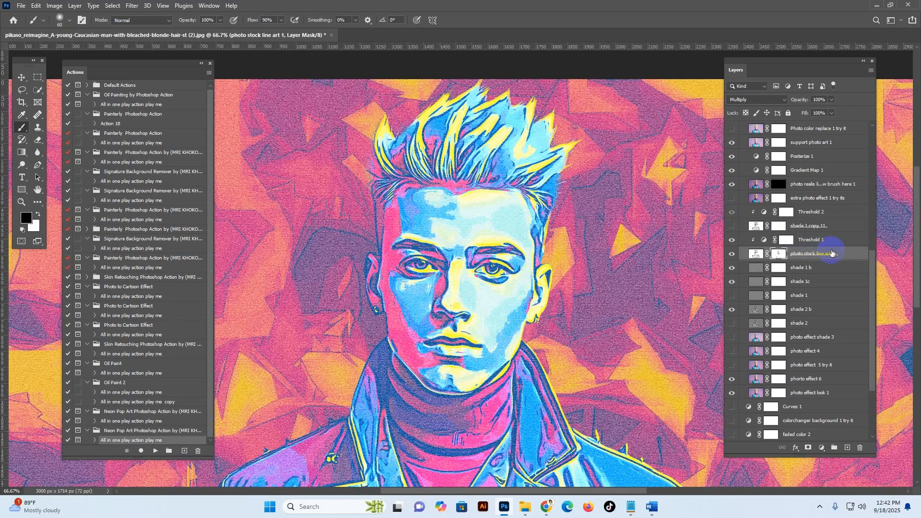
# Step: Hide the photo stock line art 1 layer and show the shade 1 copy 11 line art layer instead
pyautogui.click(862, 251)
pyautogui.click(732, 253)
pyautogui.click(757, 226)
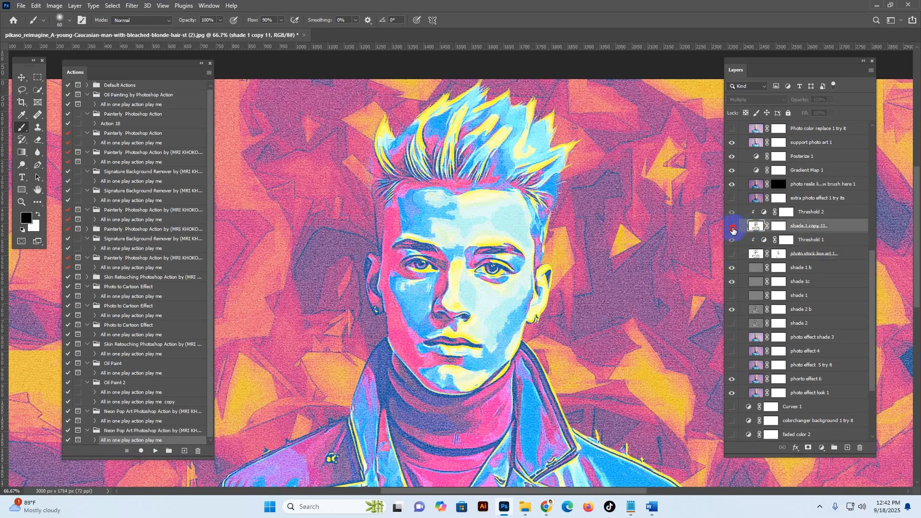
pyautogui.click(732, 226)
# Step: Paint black on the shade 1 copy 11 layer mask with the 60 px brush to reduce line art on the cheeks and forehead
pyautogui.click(781, 227)
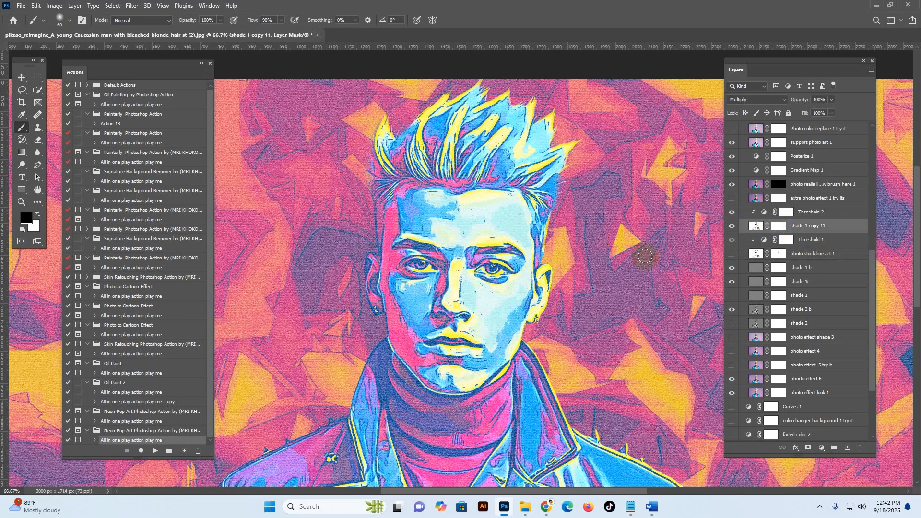
pyautogui.moveTo(422, 219)
pyautogui.mouseDown()
pyautogui.moveTo(468, 209)
pyautogui.moveTo(458, 215)
pyautogui.moveTo(463, 299)
pyautogui.moveTo(472, 287)
pyautogui.moveTo(488, 302)
pyautogui.moveTo(485, 331)
pyautogui.moveTo(500, 360)
pyautogui.moveTo(433, 366)
pyautogui.moveTo(389, 289)
pyautogui.moveTo(405, 306)
pyautogui.moveTo(437, 284)
pyautogui.mouseUp()
pyautogui.moveTo(511, 287)
pyautogui.mouseDown()
pyautogui.moveTo(475, 284)
pyautogui.moveTo(482, 306)
pyautogui.moveTo(521, 272)
pyautogui.mouseUp()
pyautogui.moveTo(481, 207)
pyautogui.mouseDown()
pyautogui.moveTo(441, 184)
pyautogui.moveTo(418, 200)
pyautogui.mouseUp()
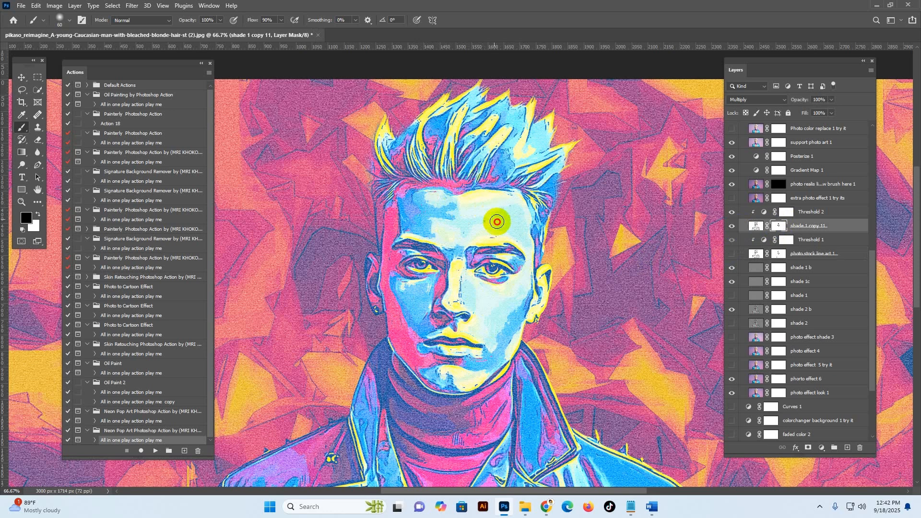
# Step: Paint white on the mask of the photo reals lips, eyes brush layer to reveal the real eyes, nose and lips
pyautogui.click(816, 190)
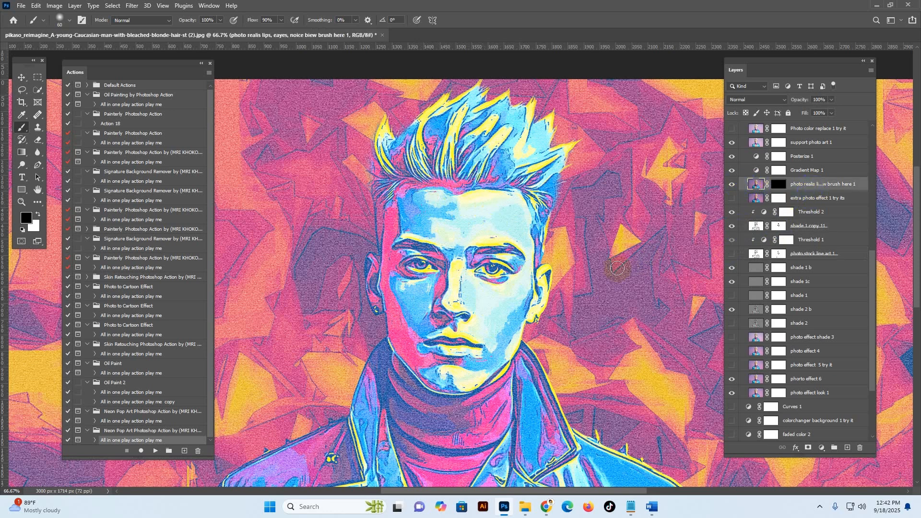
pyautogui.moveTo(421, 274); pyautogui.dragTo(413, 263)
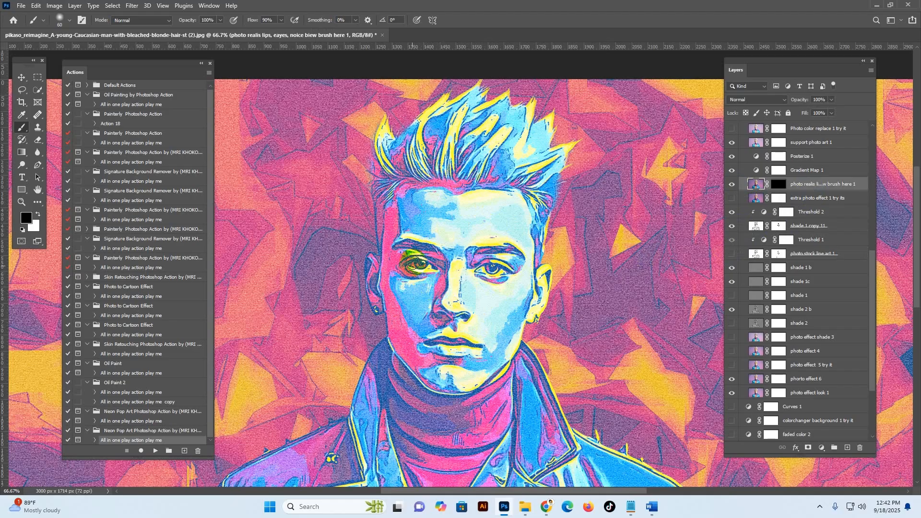
pyautogui.click(494, 227)
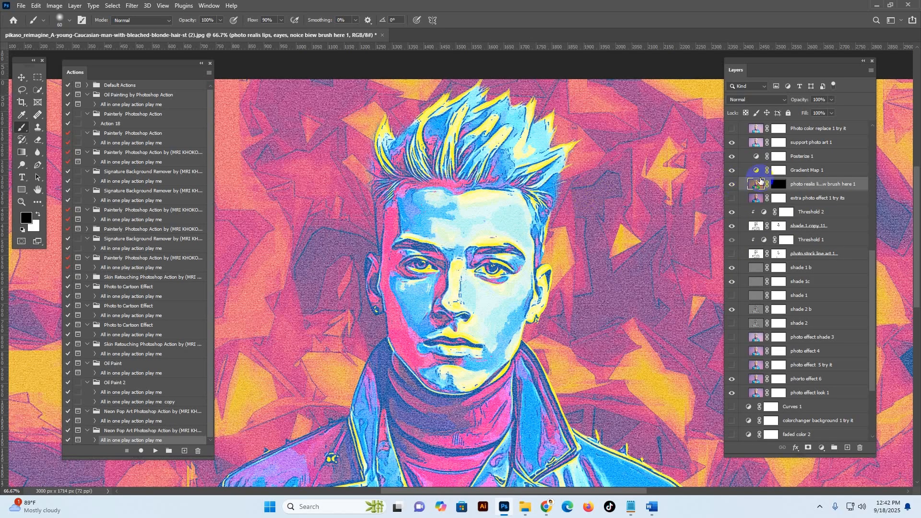
pyautogui.click(781, 186)
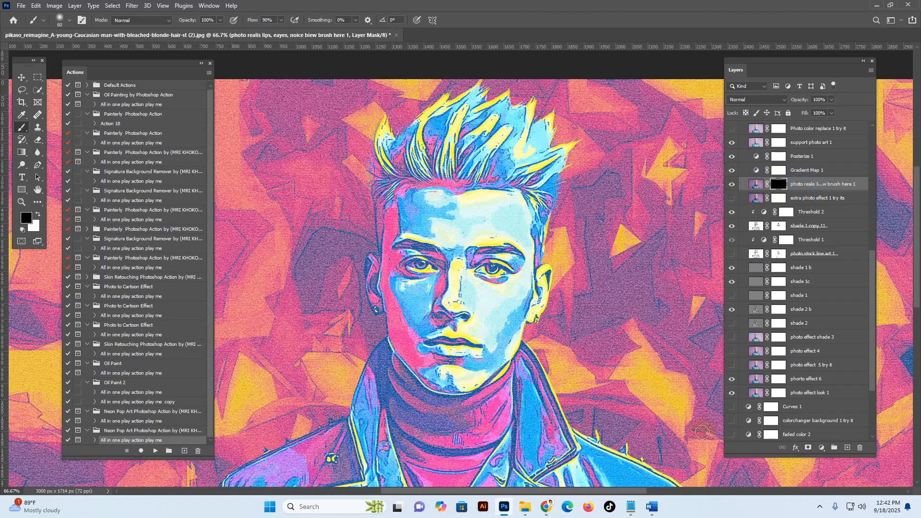
pyautogui.moveTo(721, 459); pyautogui.dragTo(692, 459)
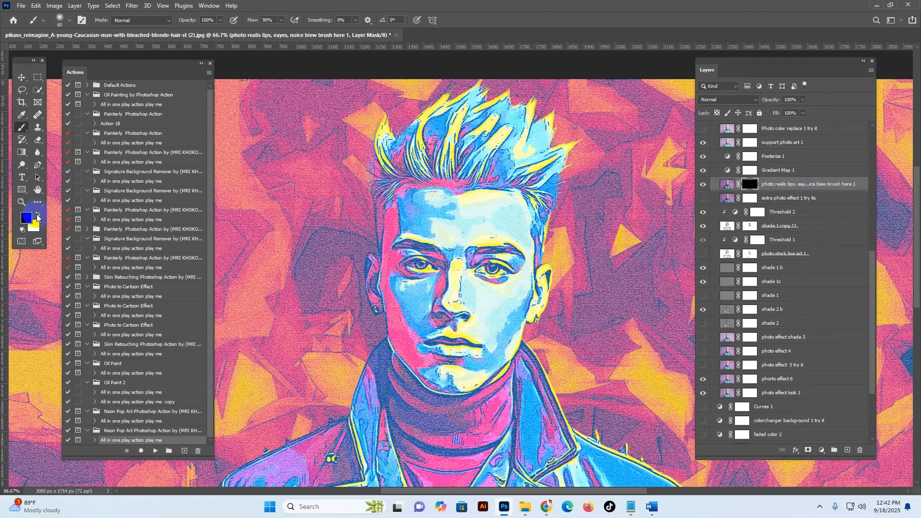
pyautogui.press('d')
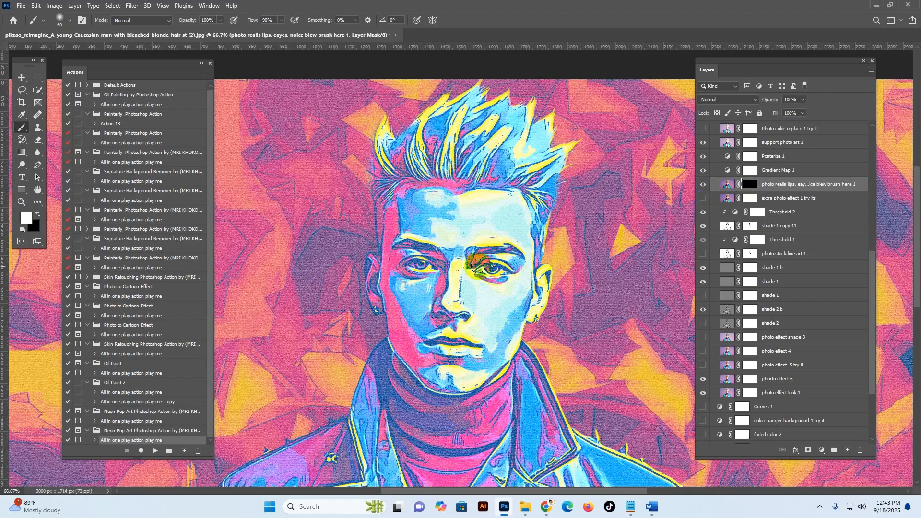
pyautogui.moveTo(488, 267)
pyautogui.mouseDown()
pyautogui.moveTo(416, 264)
pyautogui.moveTo(436, 270)
pyautogui.moveTo(430, 257)
pyautogui.moveTo(413, 267)
pyautogui.mouseUp()
pyautogui.moveTo(471, 317)
pyautogui.mouseDown()
pyautogui.moveTo(442, 325)
pyautogui.moveTo(475, 319)
pyautogui.moveTo(438, 313)
pyautogui.moveTo(435, 321)
pyautogui.moveTo(451, 350)
pyautogui.moveTo(482, 350)
pyautogui.moveTo(473, 356)
pyautogui.moveTo(482, 347)
pyautogui.moveTo(474, 356)
pyautogui.moveTo(416, 338)
pyautogui.moveTo(426, 351)
pyautogui.moveTo(429, 343)
pyautogui.moveTo(424, 359)
pyautogui.moveTo(396, 291)
pyautogui.moveTo(437, 375)
pyautogui.moveTo(434, 366)
pyautogui.moveTo(482, 349)
pyautogui.moveTo(515, 282)
pyautogui.moveTo(539, 318)
pyautogui.moveTo(522, 303)
pyautogui.moveTo(532, 290)
pyautogui.moveTo(529, 308)
pyautogui.moveTo(543, 197)
pyautogui.moveTo(405, 191)
pyautogui.moveTo(409, 208)
pyautogui.moveTo(393, 236)
pyautogui.moveTo(404, 218)
pyautogui.moveTo(449, 203)
pyautogui.moveTo(516, 225)
pyautogui.moveTo(478, 235)
pyautogui.mouseUp()
# Step: Preview the Photo color replace 1 try it layer on the portrait and hide it again
pyautogui.scroll(3, 787, 237)
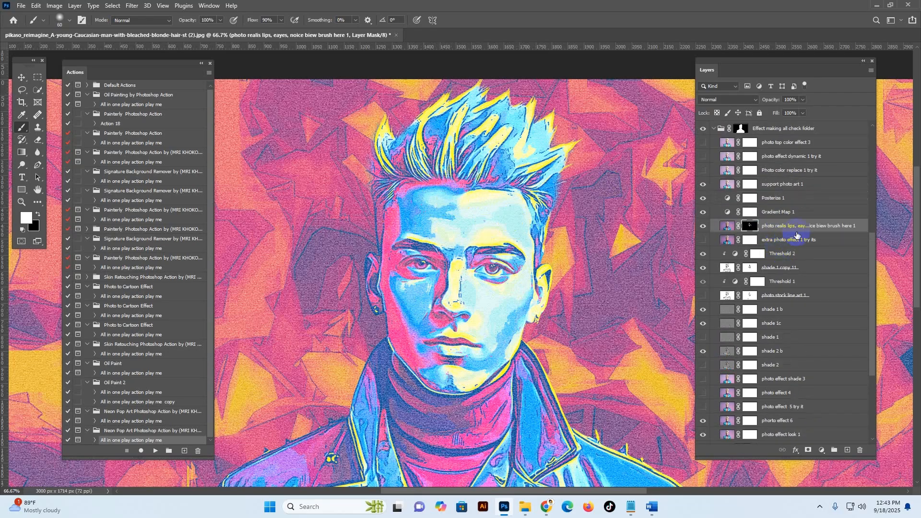
pyautogui.click(794, 211)
pyautogui.click(793, 198)
pyautogui.click(785, 187)
pyautogui.scroll(4, 768, 216)
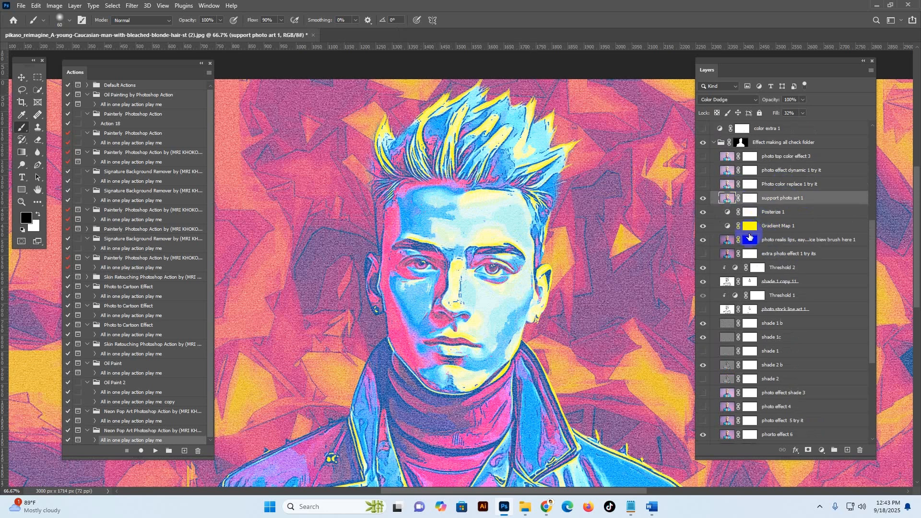
pyautogui.click(705, 241)
pyautogui.click(705, 241)
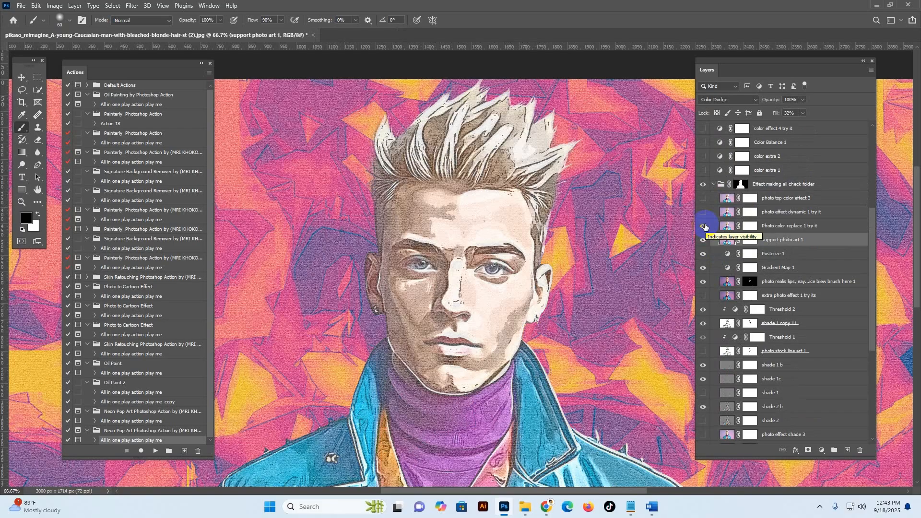
pyautogui.click(726, 227)
pyautogui.click(706, 225)
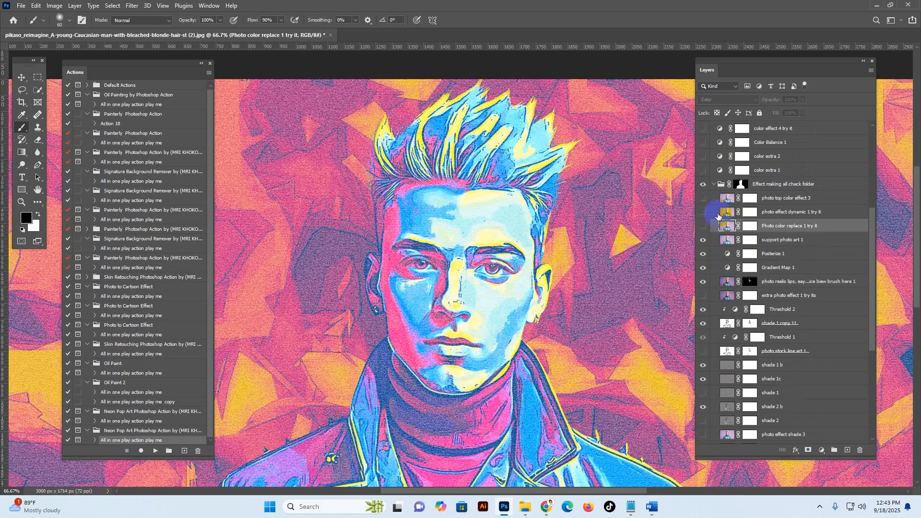
# Step: Preview the photo effect dynamic 1 try it layer on the portrait and hide it again
pyautogui.click(727, 212)
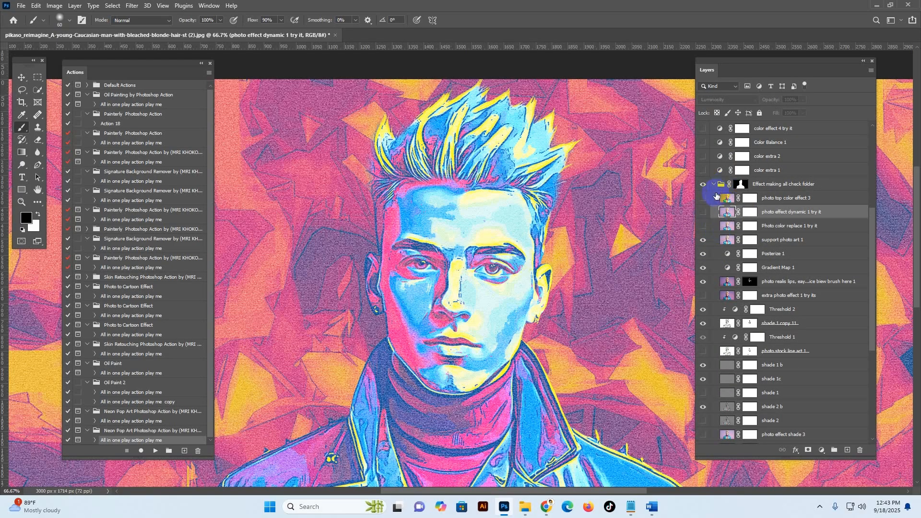
pyautogui.click(704, 212)
pyautogui.click(704, 214)
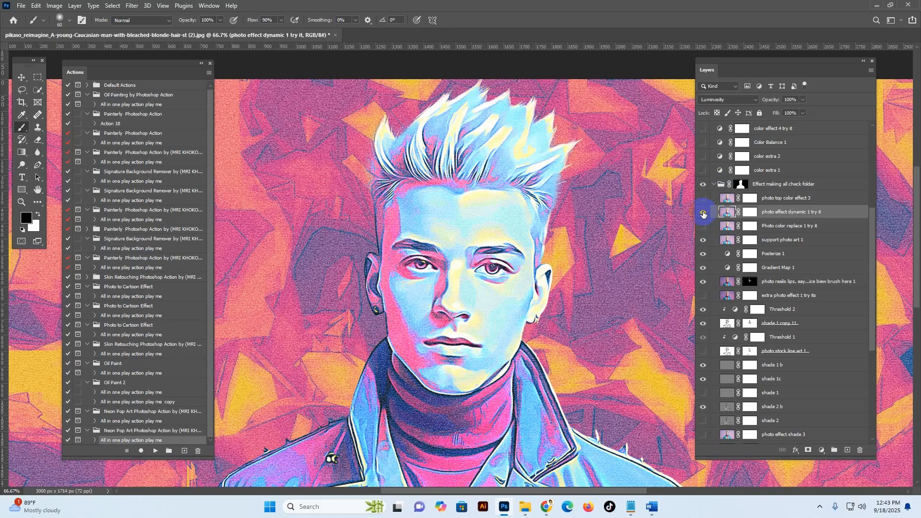
pyautogui.click(703, 214)
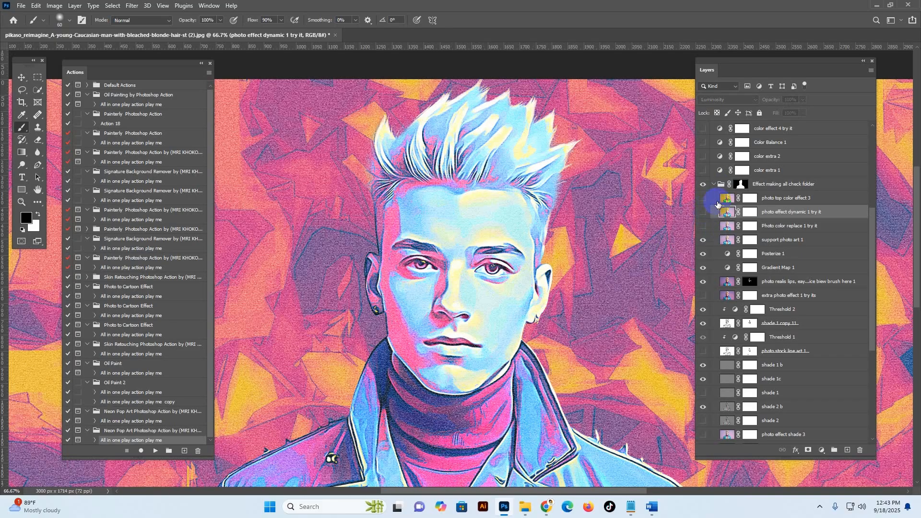
# Step: Preview the photo top color effect 3 layer with and without the support photo art 1 layer, leaving only support photo art 1 shown
pyautogui.click(719, 203)
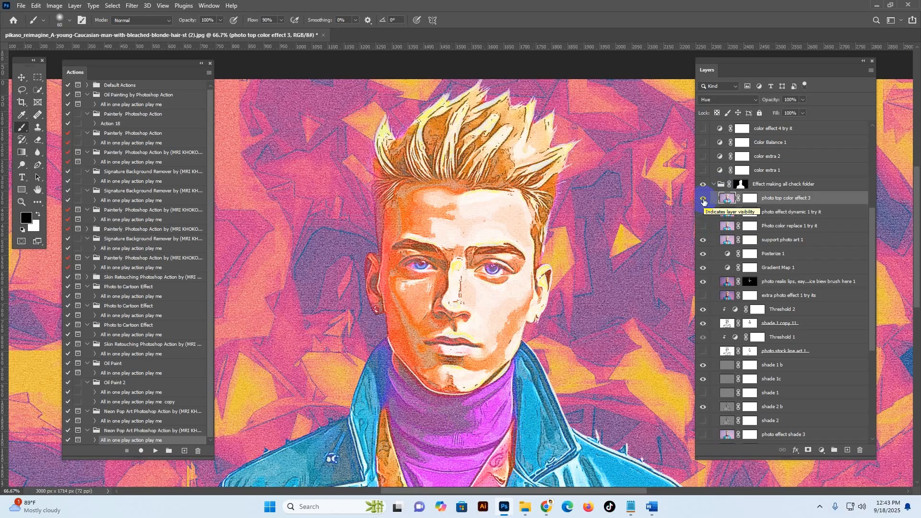
pyautogui.click(704, 200)
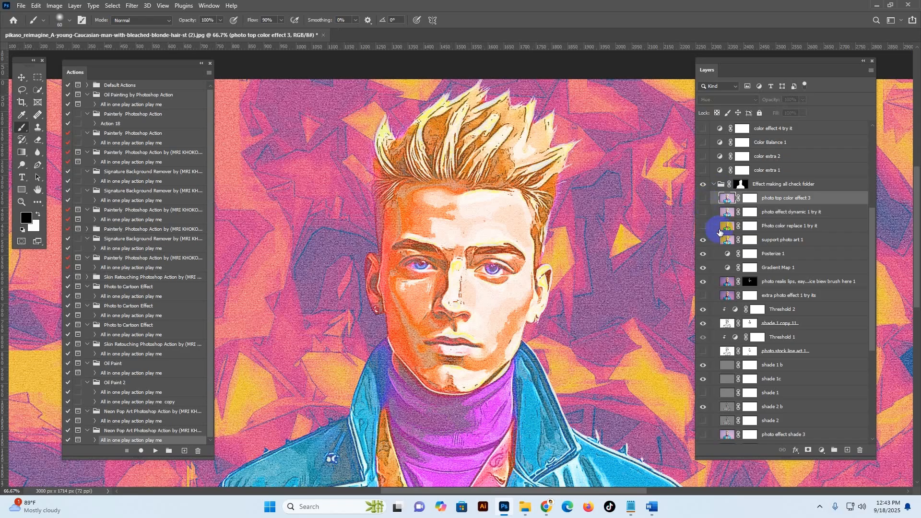
pyautogui.click(727, 240)
pyautogui.click(727, 197)
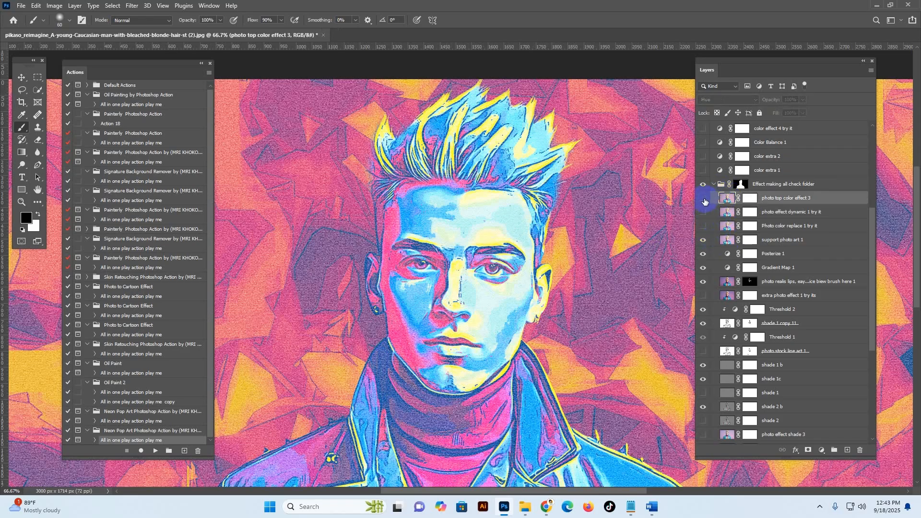
pyautogui.click(703, 198)
pyautogui.click(727, 240)
pyautogui.click(703, 240)
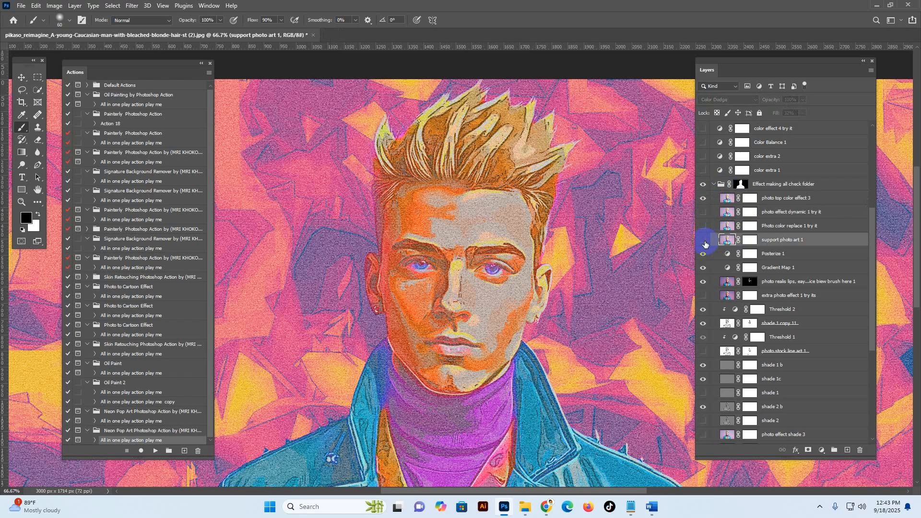
pyautogui.click(703, 240)
pyautogui.click(726, 198)
pyautogui.click(703, 199)
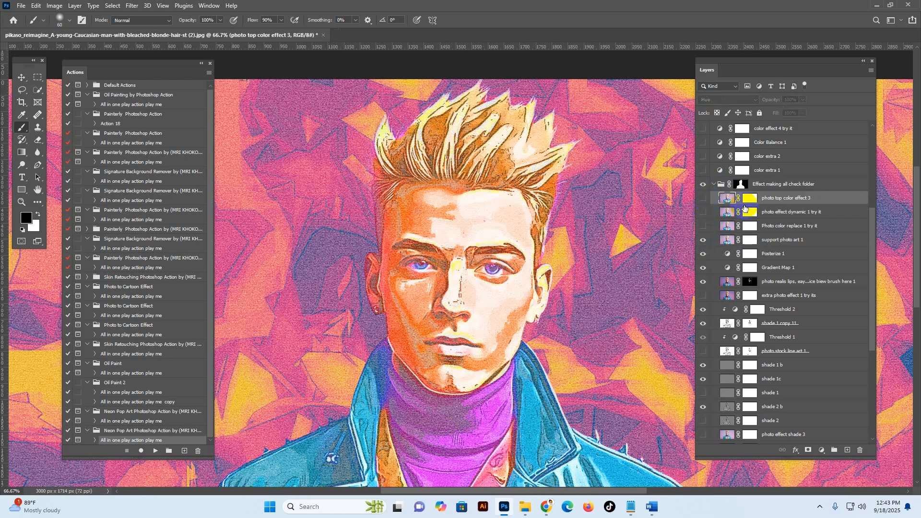
# Step: Disable the Effect making all check folder's layer mask to preview the effect across the whole image, and enable it again
pyautogui.click(743, 185)
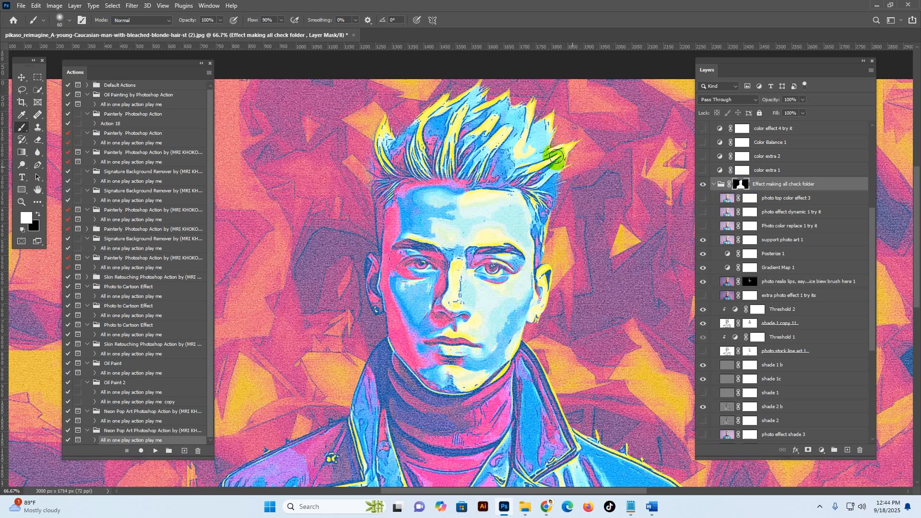
pyautogui.click(742, 184)
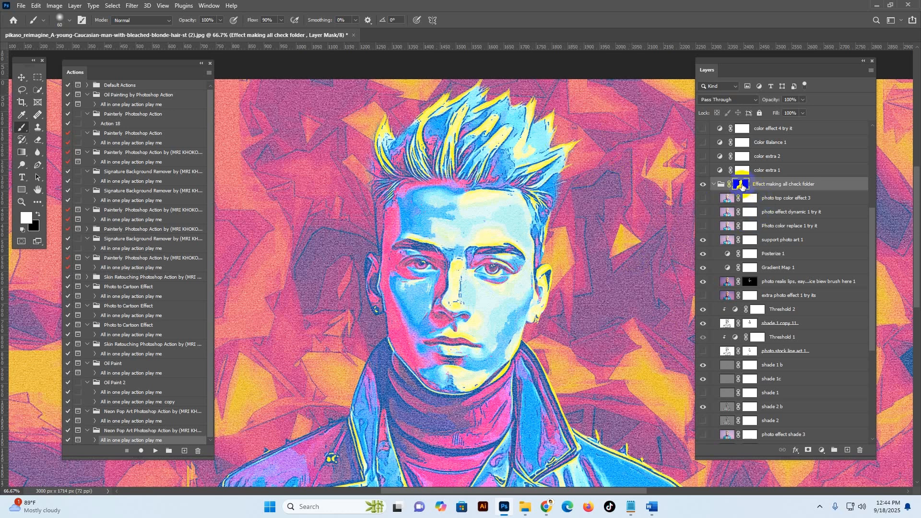
pyautogui.rightClick(741, 186)
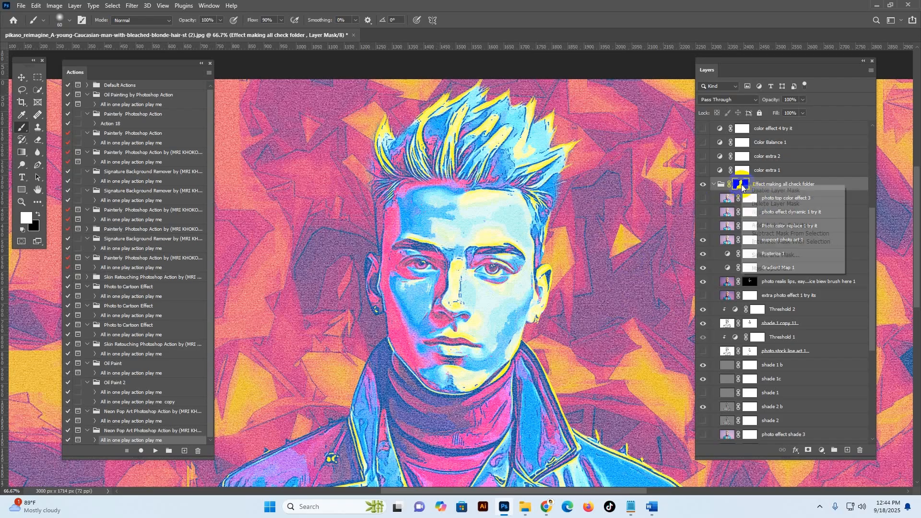
pyautogui.click(762, 191)
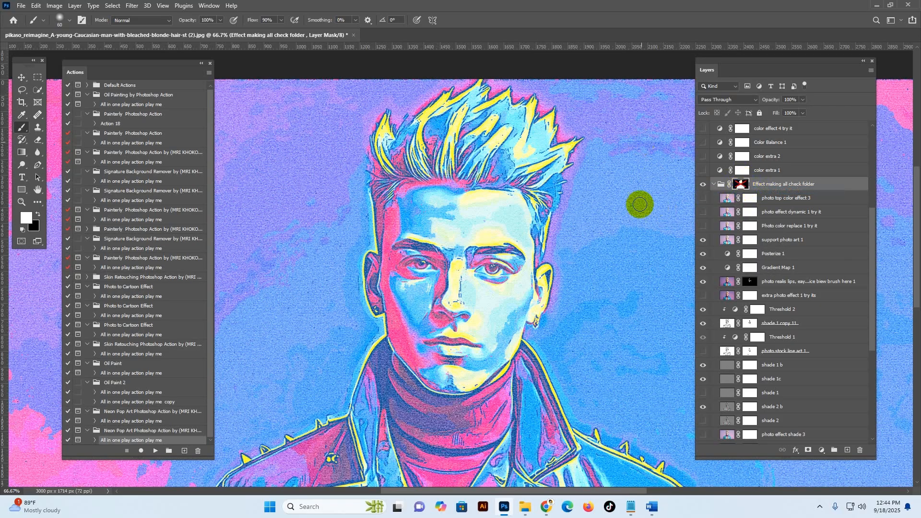
pyautogui.rightClick(741, 186)
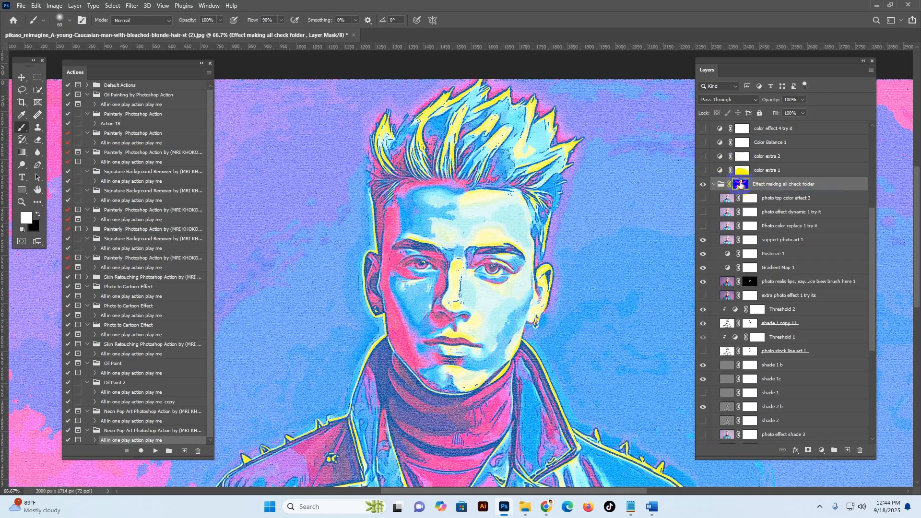
pyautogui.click(755, 188)
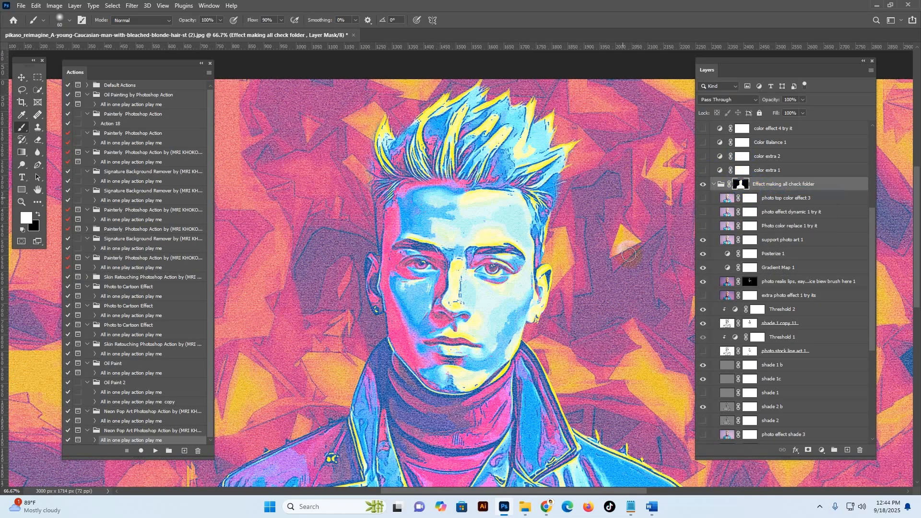
# Step: Collapse the Effect making all check folder and hide the background color art style 3 and Background layers
pyautogui.click(824, 189)
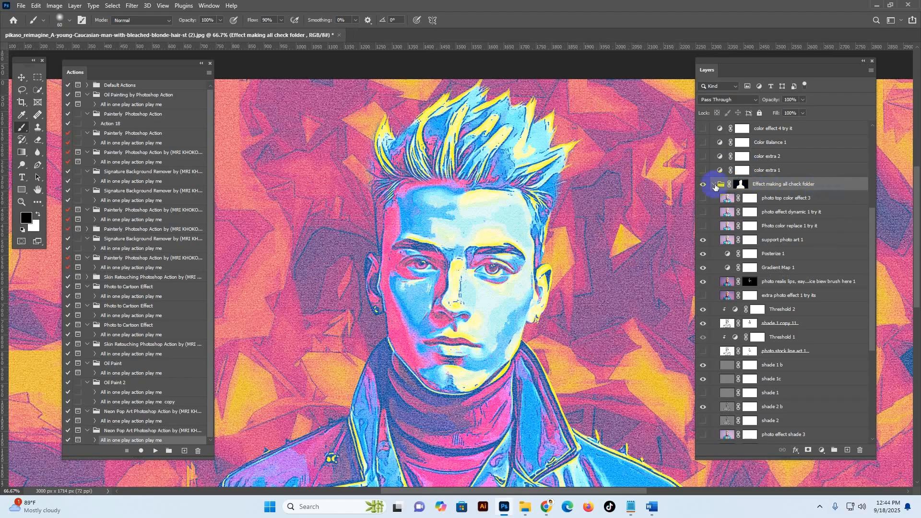
pyautogui.click(714, 185)
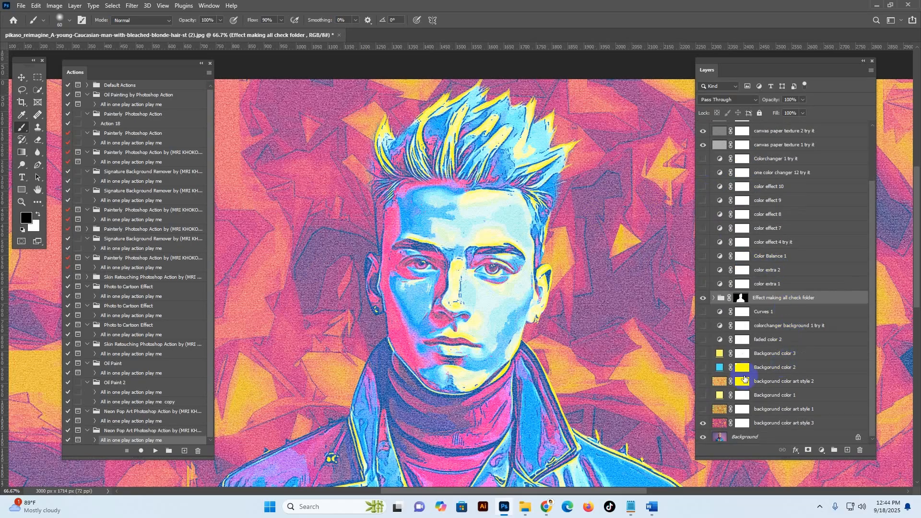
pyautogui.click(724, 421)
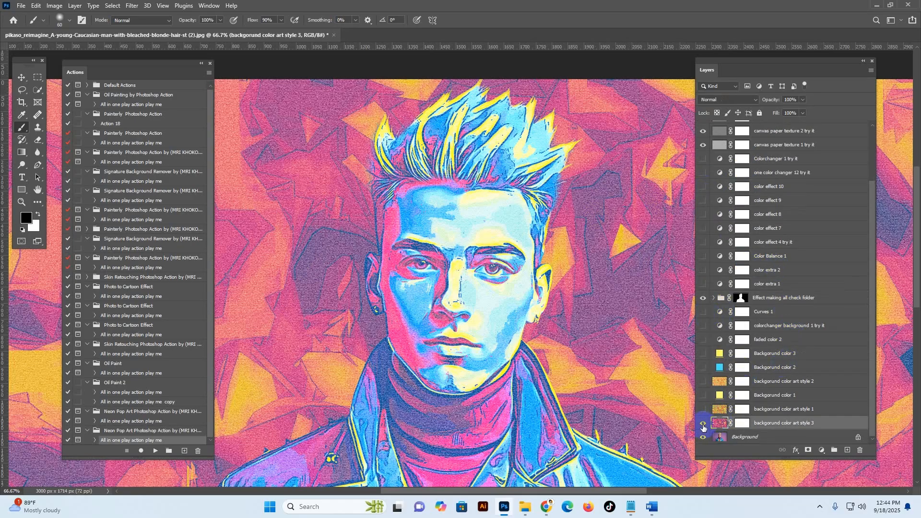
pyautogui.click(704, 437)
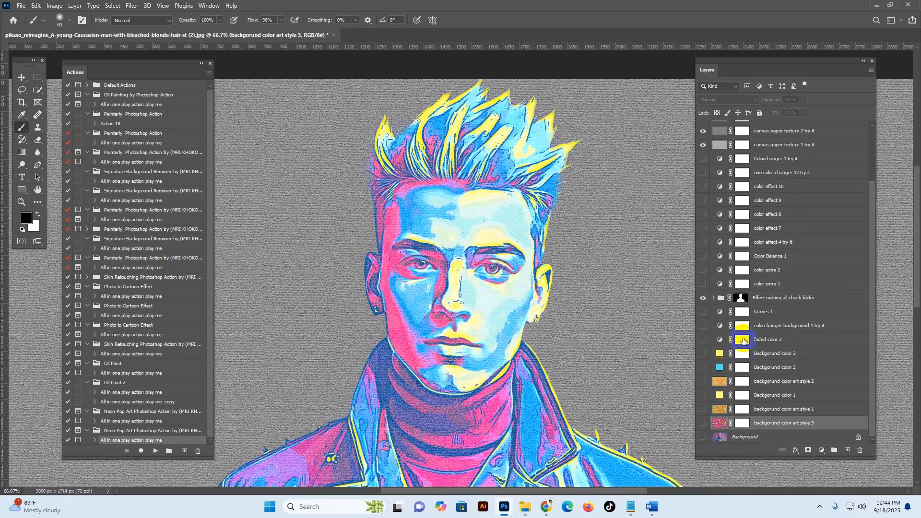
# Step: Compare the cutout portrait without and with the dark look noice texture 2 and canvas paper texture 2 and 1 layers
pyautogui.scroll(3, 764, 200)
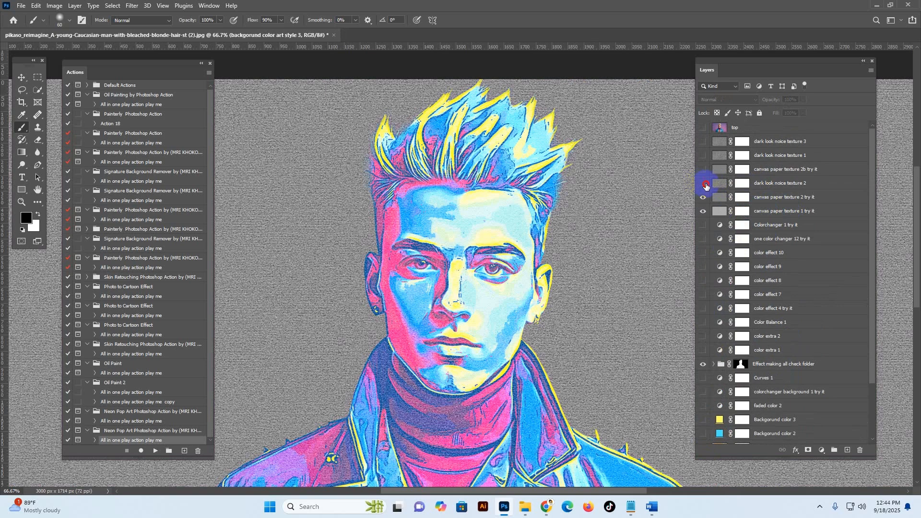
pyautogui.moveTo(705, 196); pyautogui.dragTo(705, 211)
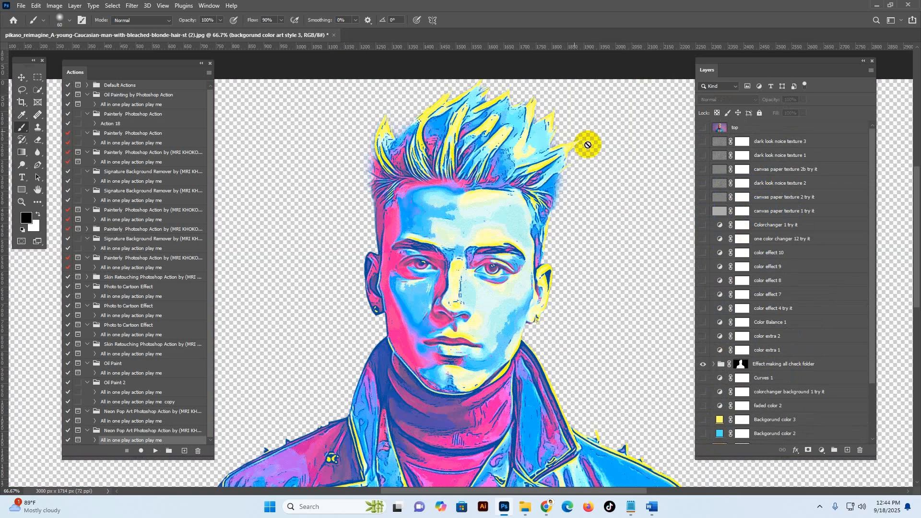
pyautogui.moveTo(703, 212); pyautogui.dragTo(702, 187)
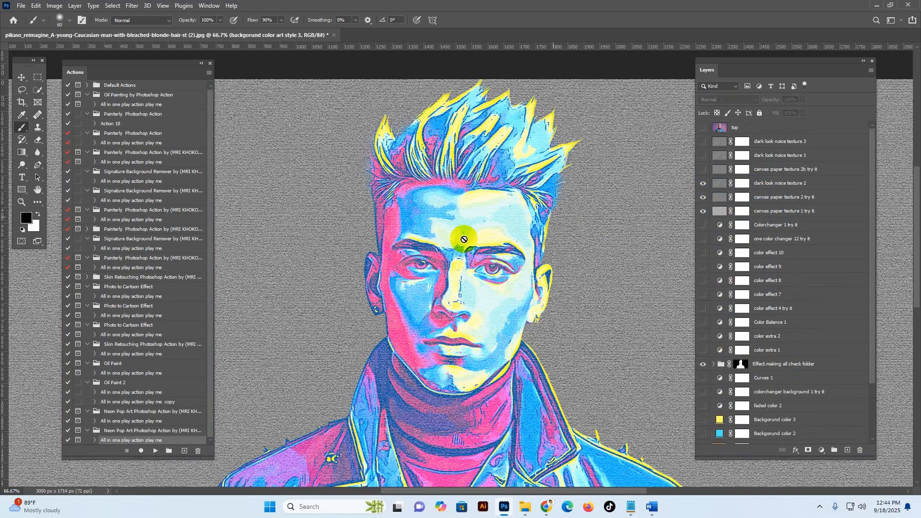
# Step: Group the dark look noice texture 2 and canvas paper texture 2 and 1 layers, keeping the default group name
pyautogui.click(780, 182)
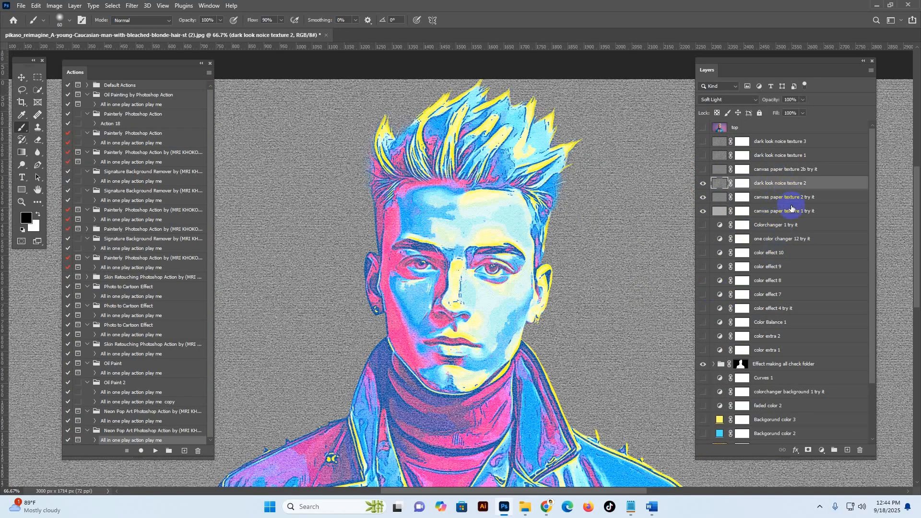
pyautogui.keyDown('ctrl'); pyautogui.click(792, 202); pyautogui.keyUp('ctrl')
pyautogui.keyDown('ctrl'); pyautogui.click(799, 211); pyautogui.keyUp('ctrl')
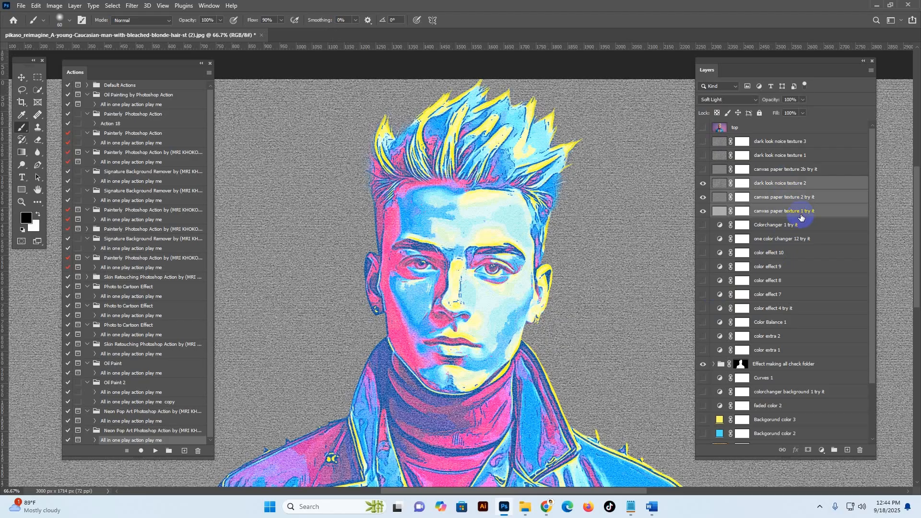
pyautogui.rightClick(801, 213)
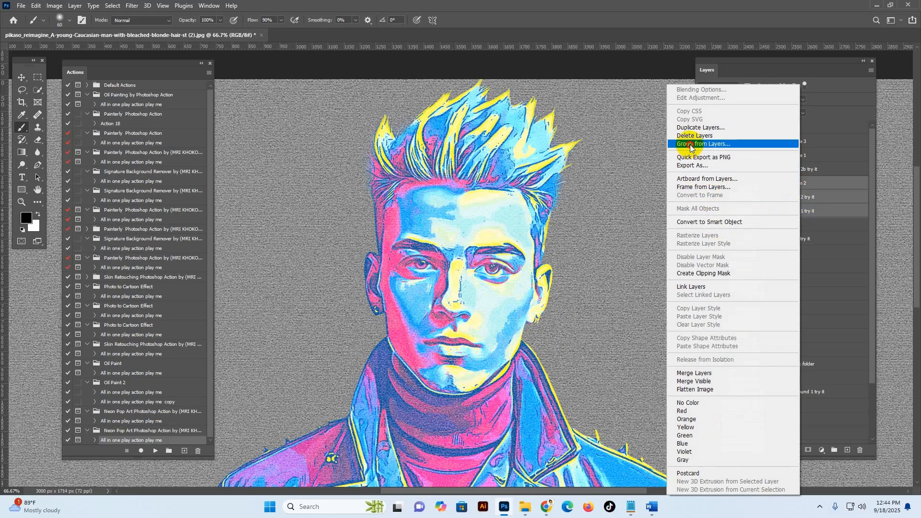
pyautogui.click(691, 145)
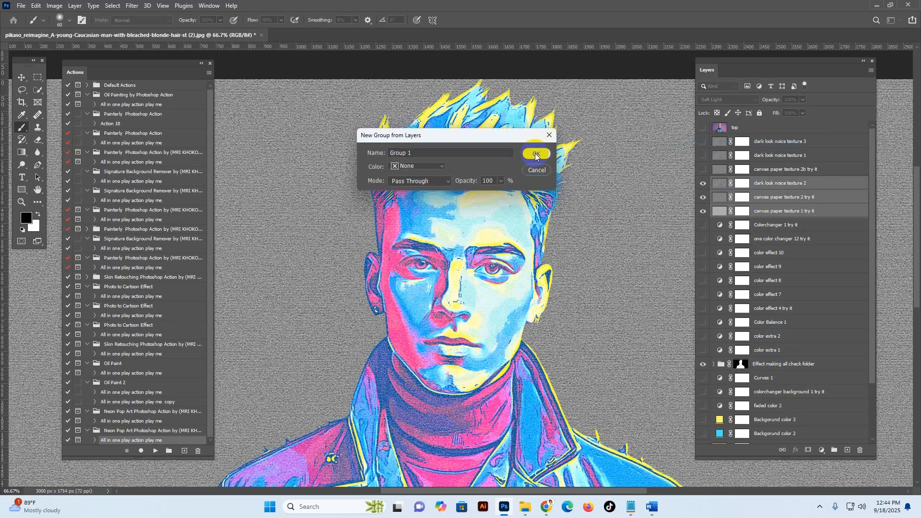
pyautogui.click(536, 155)
# Step: Mask Group 1 to the portrait silhouette using a selection loaded from the Effect making all check folder's layer mask
pyautogui.click(743, 335)
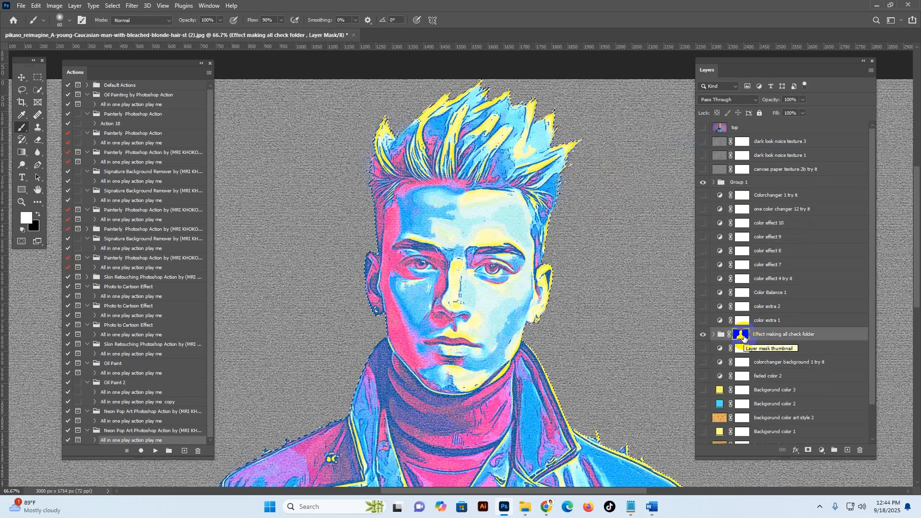
pyautogui.moveTo(744, 337); pyautogui.dragTo(739, 183)
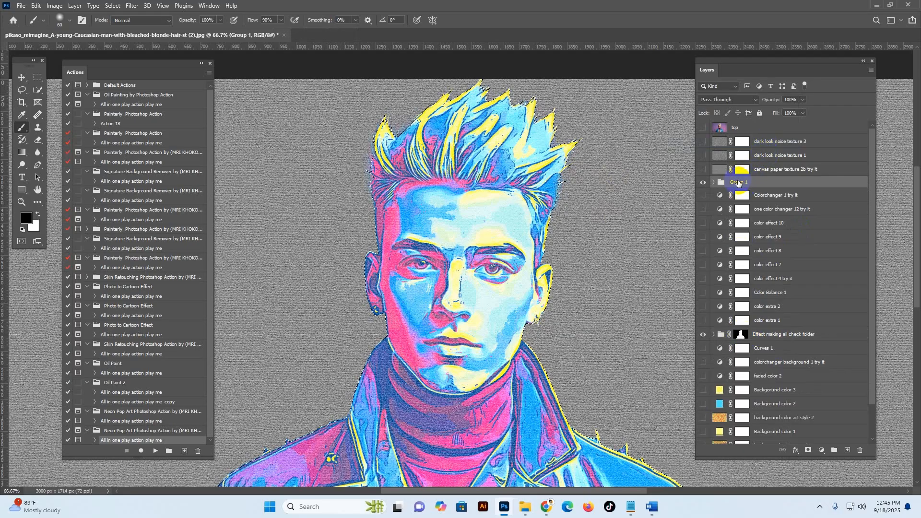
pyautogui.click(703, 182)
pyautogui.click(704, 183)
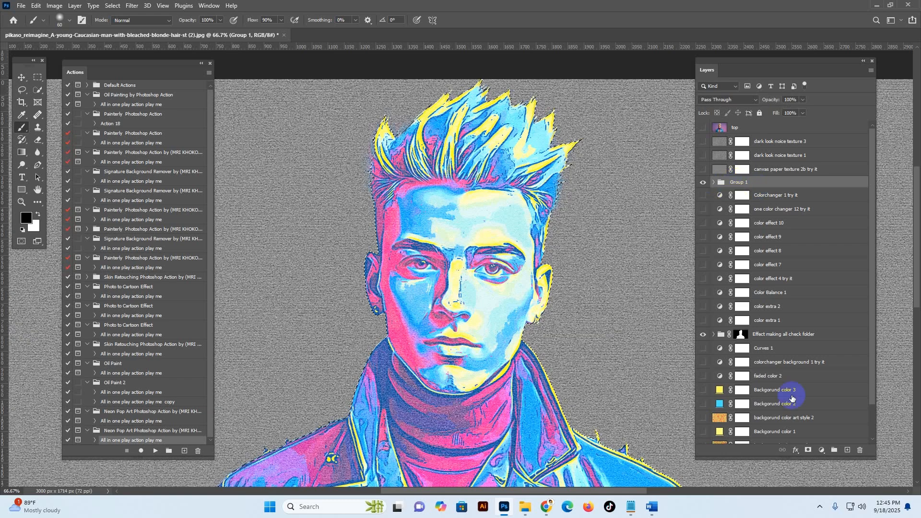
pyautogui.click(808, 450)
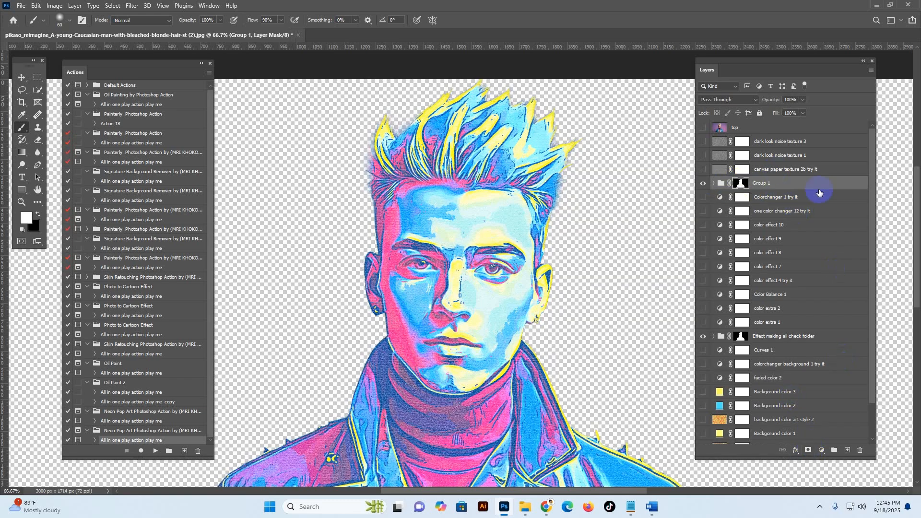
pyautogui.press('x')
pyautogui.click(722, 184)
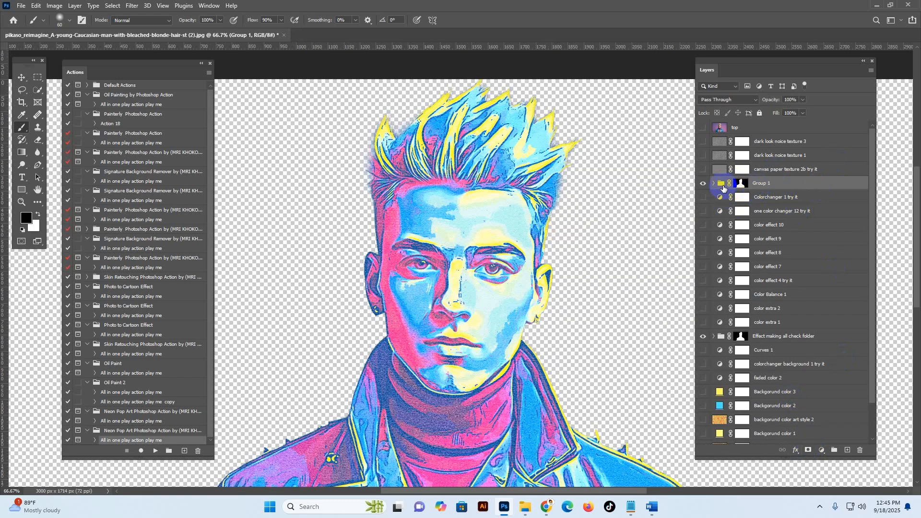
pyautogui.click(19, 77)
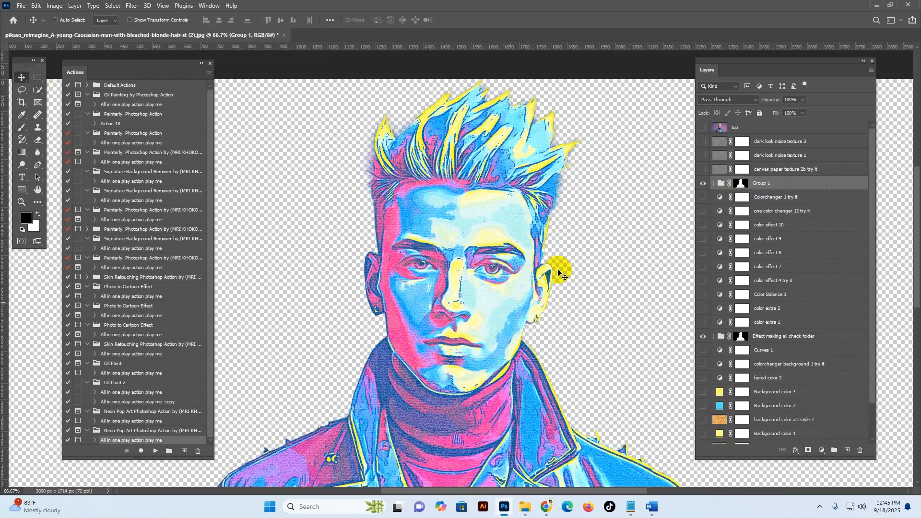
pyautogui.click(704, 182)
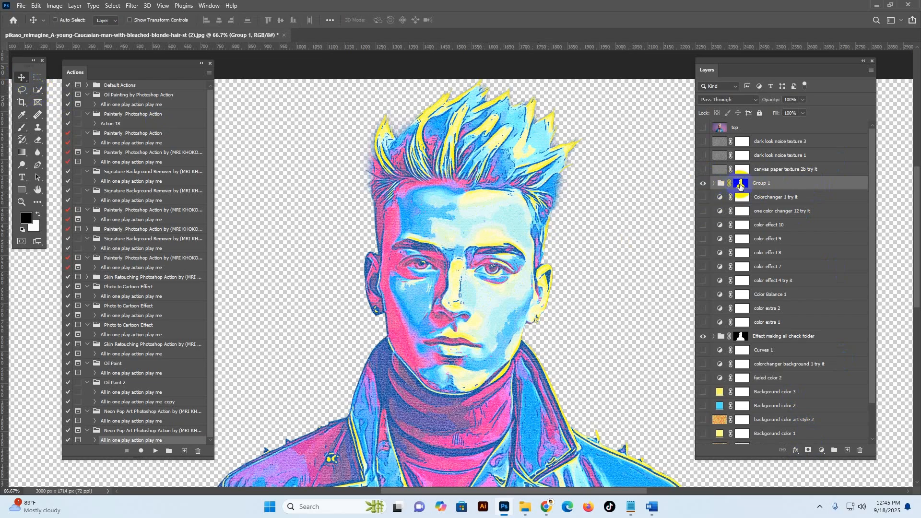
# Step: Delete Group 1's layer mask and show the background color art style 3 layer
pyautogui.rightClick(740, 187)
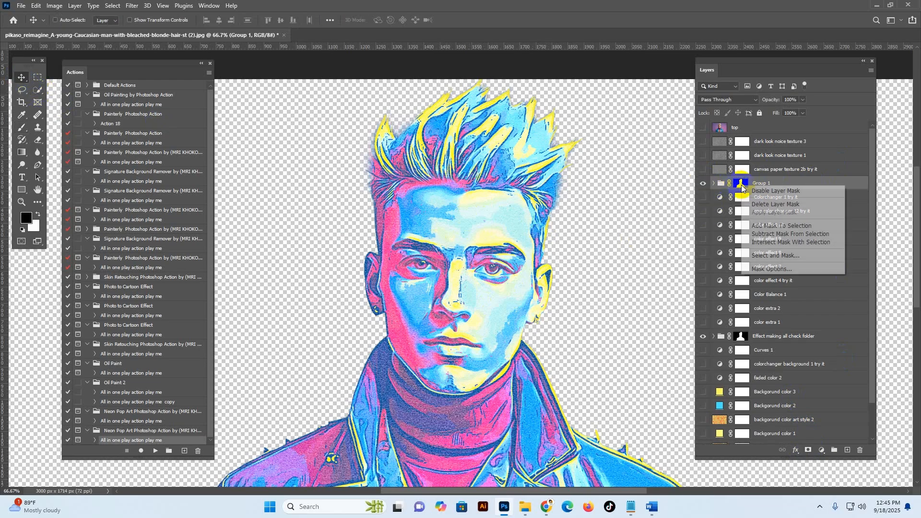
pyautogui.click(773, 205)
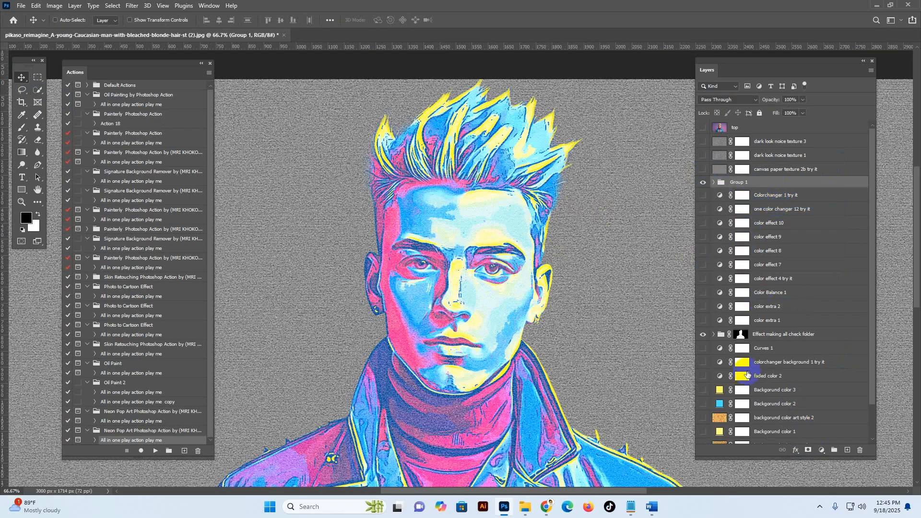
pyautogui.scroll(-2, 754, 400)
pyautogui.click(704, 423)
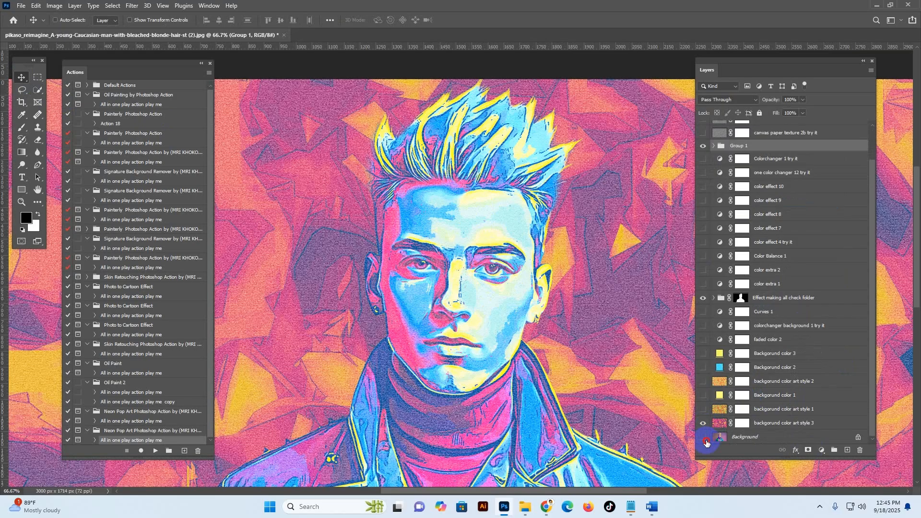
# Step: Show the Colorchanger 1 try it layer, set its hue to +180, and hide the layer again
pyautogui.scroll(2, 761, 250)
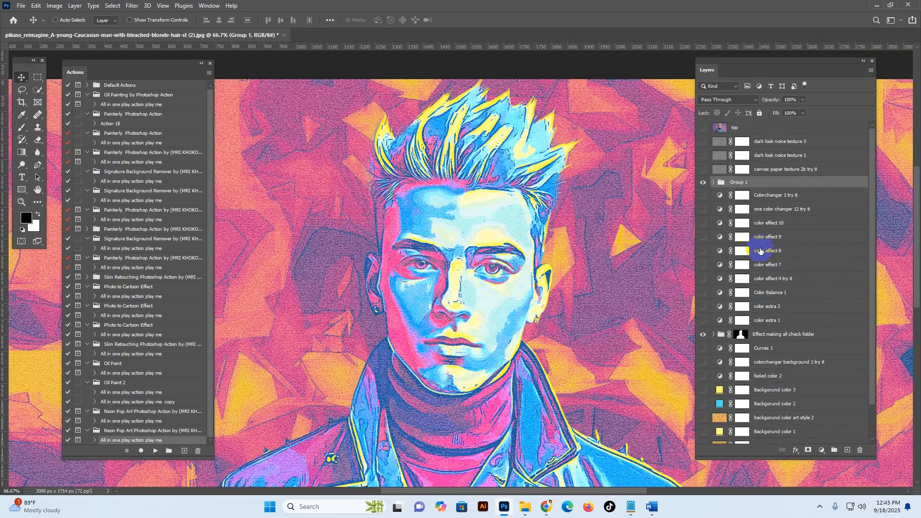
pyautogui.click(700, 196)
pyautogui.doubleClick(719, 195)
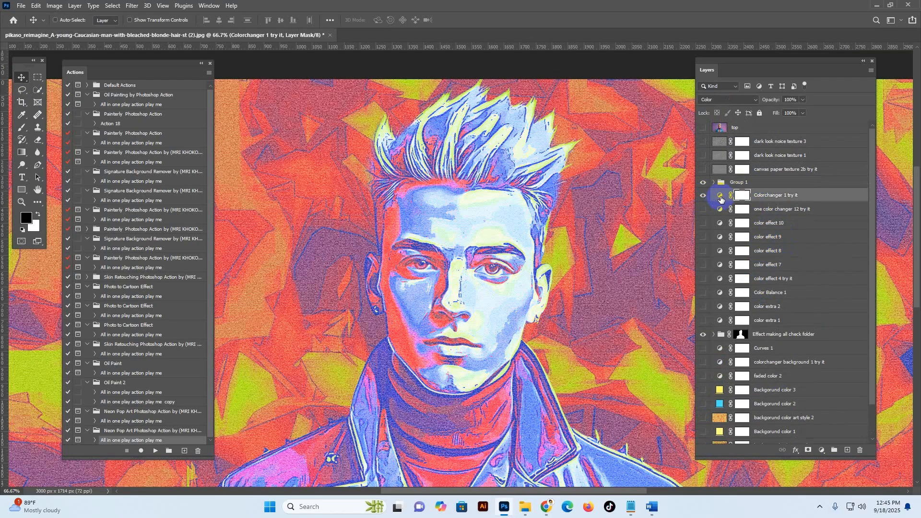
pyautogui.moveTo(641, 378); pyautogui.dragTo(701, 376)
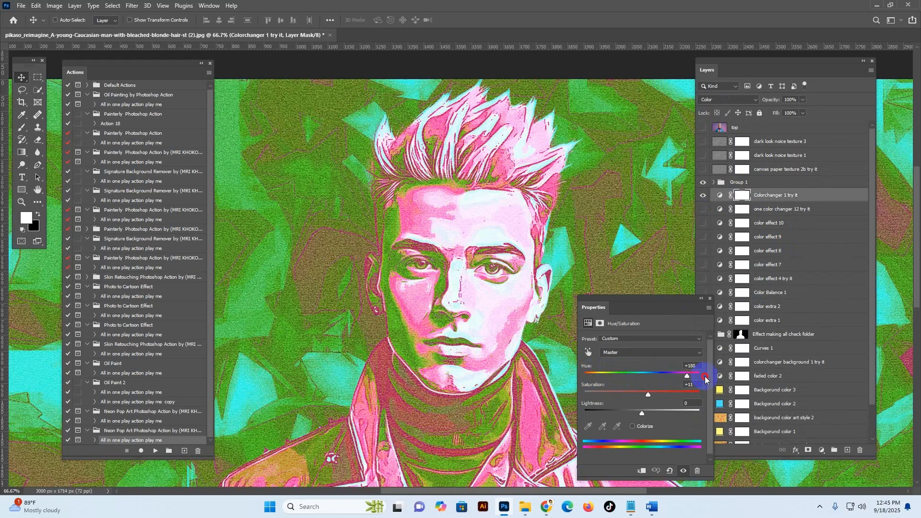
pyautogui.click(710, 300)
pyautogui.click(704, 196)
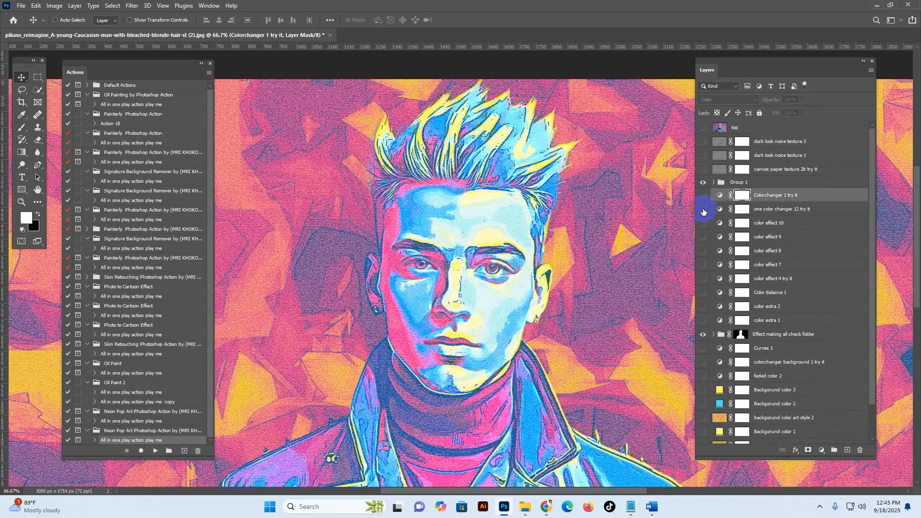
# Step: Show the one color changer 12 try it layer, shift its hue, and hide the layer again
pyautogui.click(704, 210)
pyautogui.click(774, 210)
pyautogui.doubleClick(719, 211)
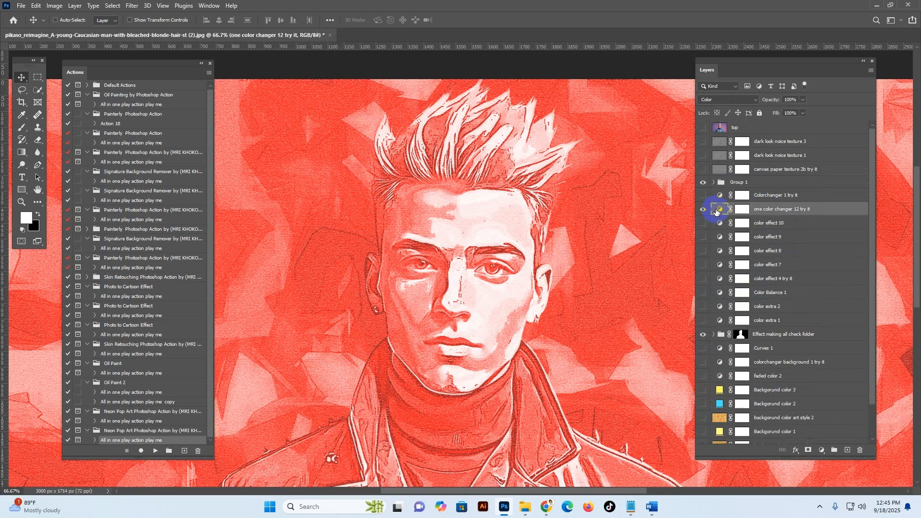
pyautogui.moveTo(664, 376)
pyautogui.mouseDown()
pyautogui.moveTo(595, 376)
pyautogui.moveTo(684, 377)
pyautogui.moveTo(671, 378)
pyautogui.mouseUp()
pyautogui.click(710, 298)
pyautogui.click(703, 209)
# Step: Preview the color effect 10, 9, 8, 7 and 4 try it layers and the Color Balance 1 layer one by one
pyautogui.click(704, 223)
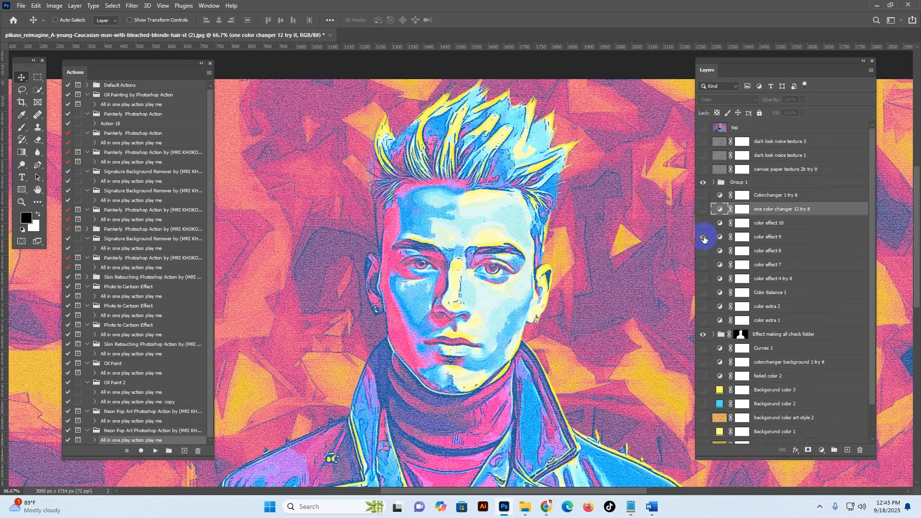
pyautogui.click(704, 237)
pyautogui.click(704, 251)
pyautogui.click(704, 265)
pyautogui.click(704, 251)
pyautogui.click(704, 265)
pyautogui.click(703, 279)
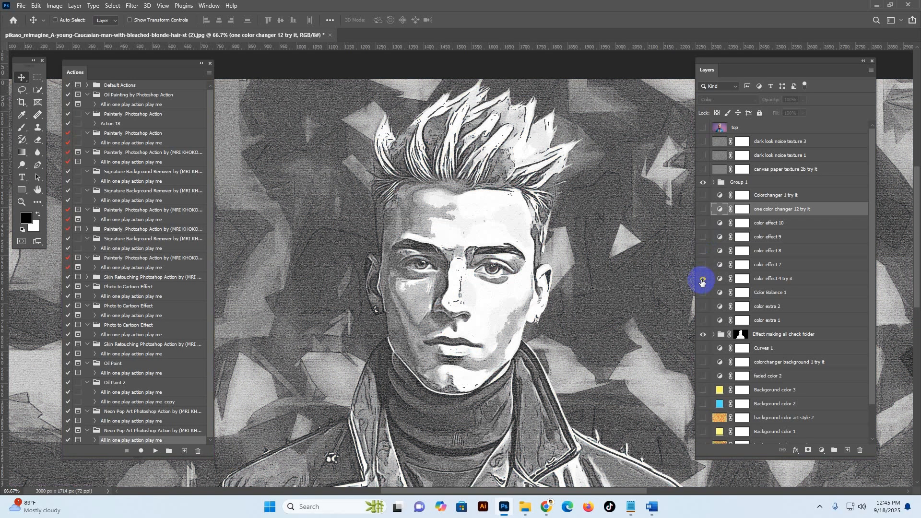
pyautogui.click(703, 279)
pyautogui.click(704, 293)
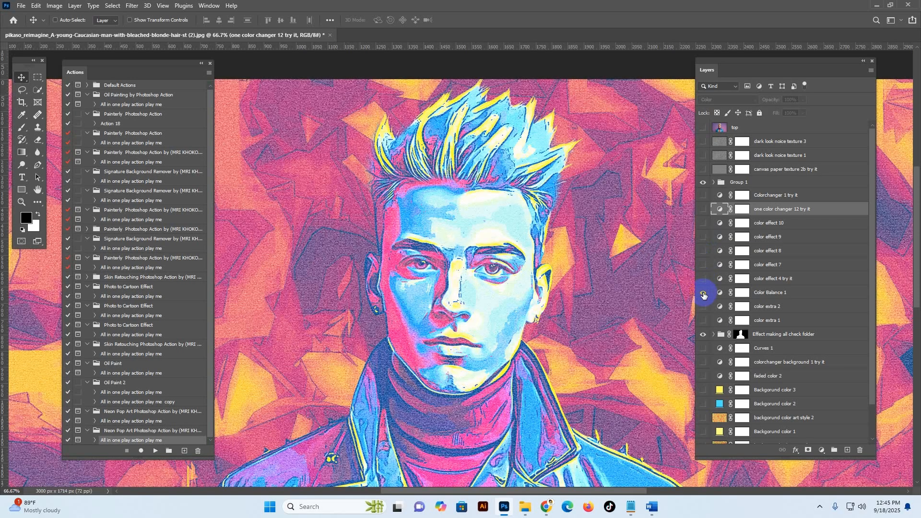
pyautogui.click(704, 293)
# Step: Show the color extra 2 layer and compare the portrait up close with and without it
pyautogui.click(702, 306)
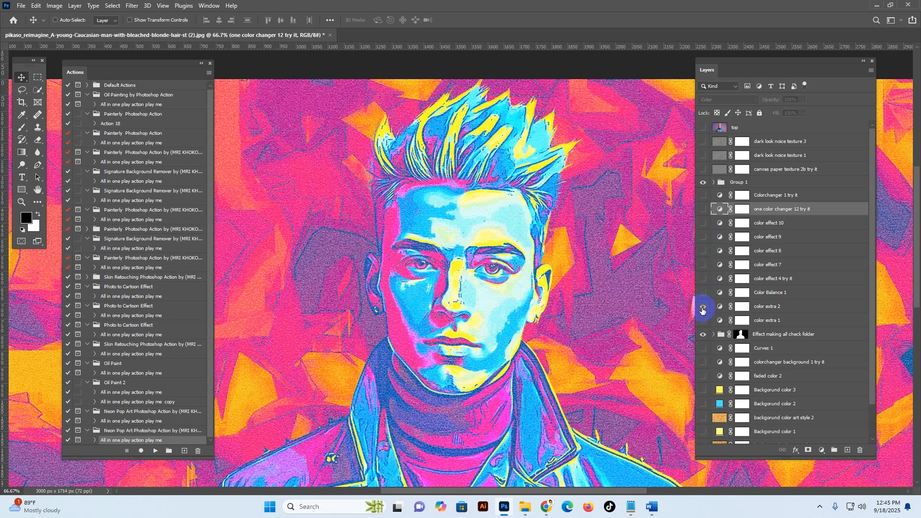
pyautogui.press('z')
pyautogui.click(500, 277)
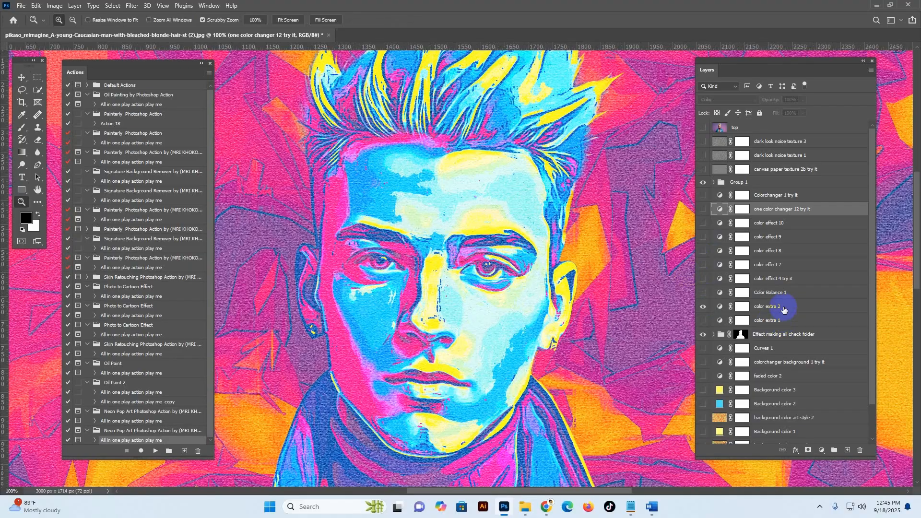
pyautogui.click(748, 309)
pyautogui.click(704, 308)
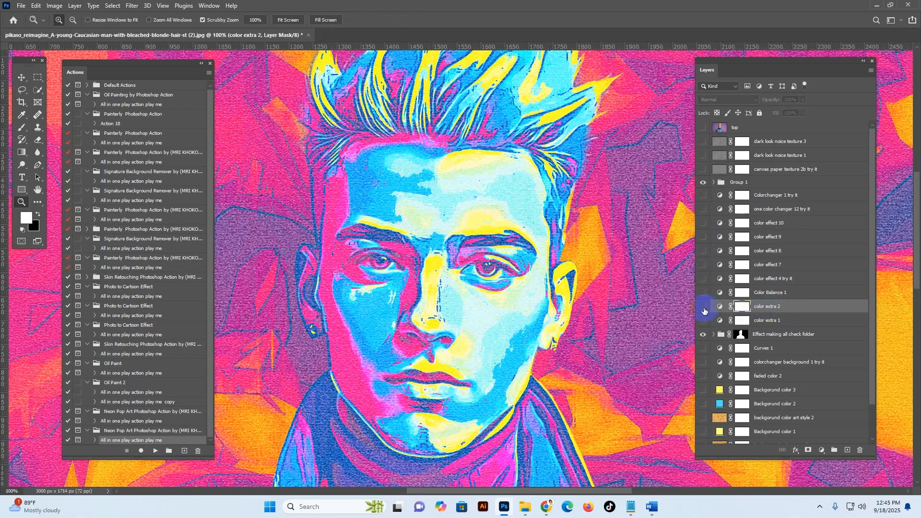
pyautogui.click(704, 308)
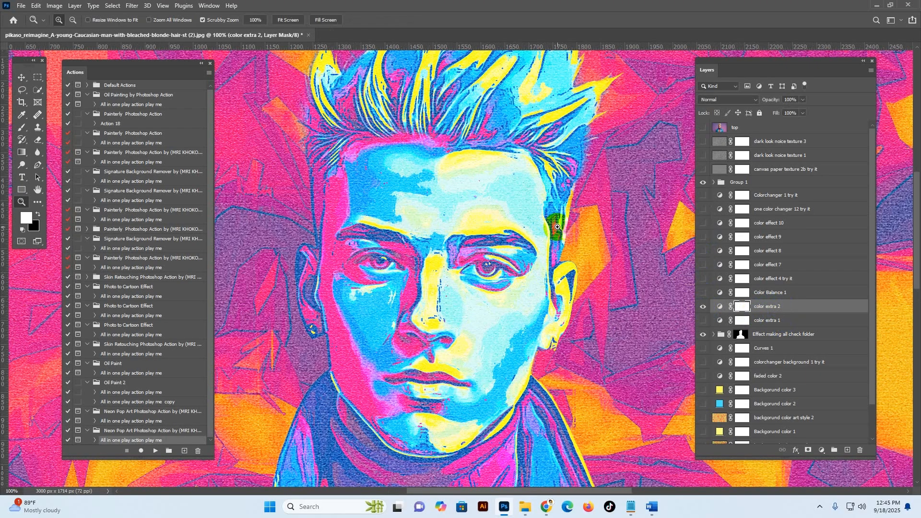
pyautogui.keyDown('alt'); pyautogui.click(558, 227); pyautogui.keyUp('alt')
pyautogui.moveTo(595, 297); pyautogui.dragTo(581, 211)
pyautogui.keyDown('alt'); pyautogui.click(576, 287); pyautogui.keyUp('alt')
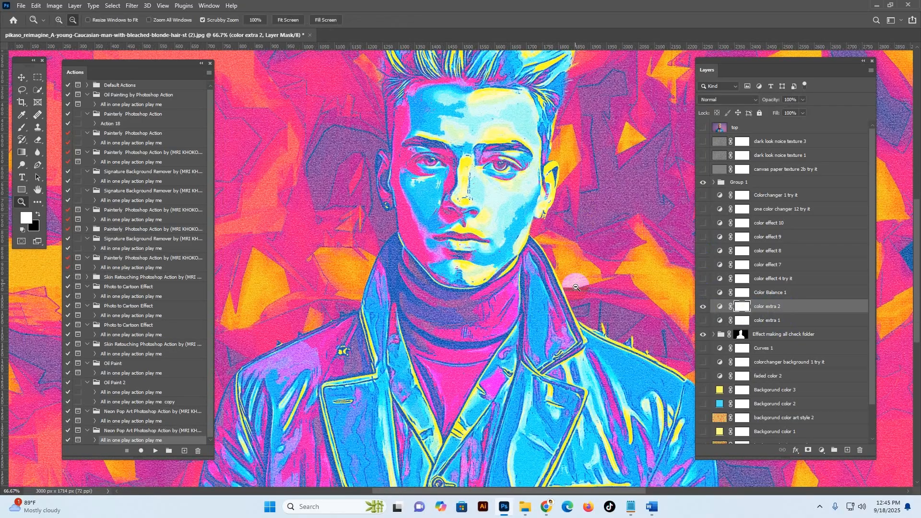
pyautogui.moveTo(576, 287); pyautogui.dragTo(581, 233)
pyautogui.click(574, 278)
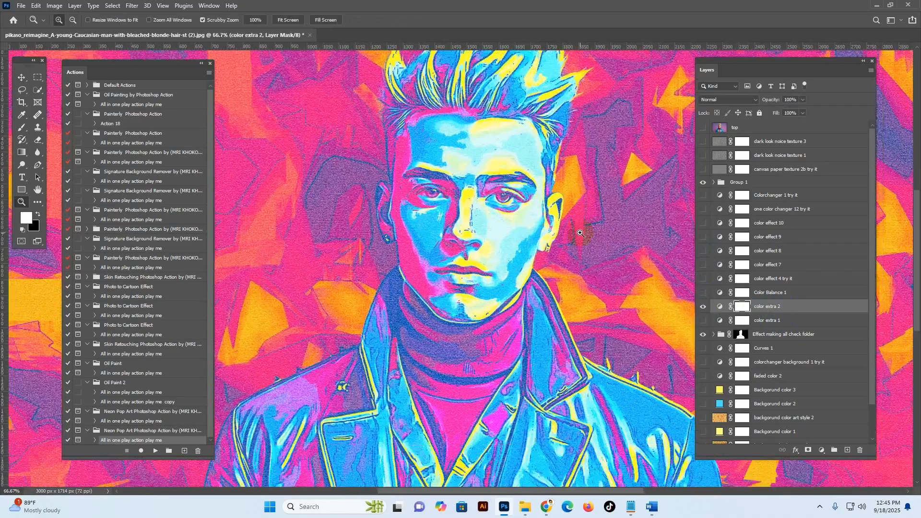
pyautogui.keyDown('alt'); pyautogui.click(563, 265); pyautogui.keyUp('alt')
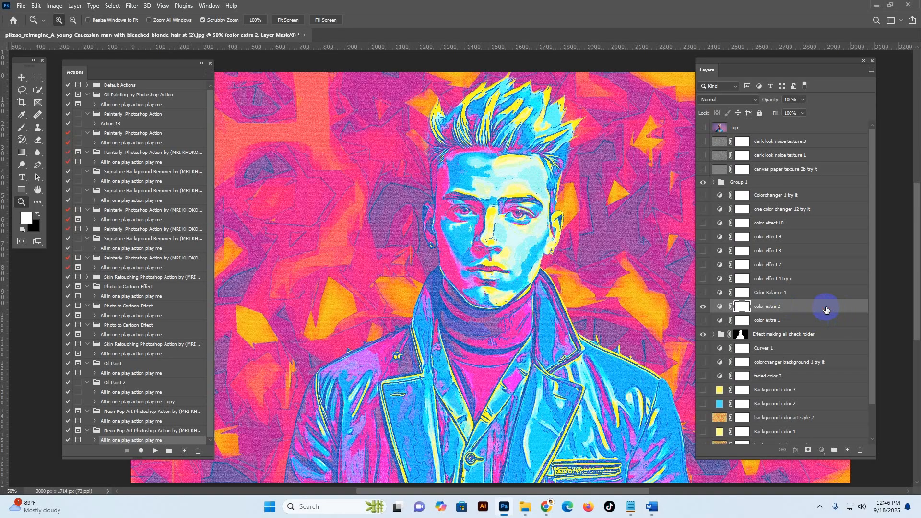
# Step: Switch to File Explorer and open the Confident Young Woman in Casual Fashion image from the Oil Paint 2 folder in Photoshop
pyautogui.click(525, 506)
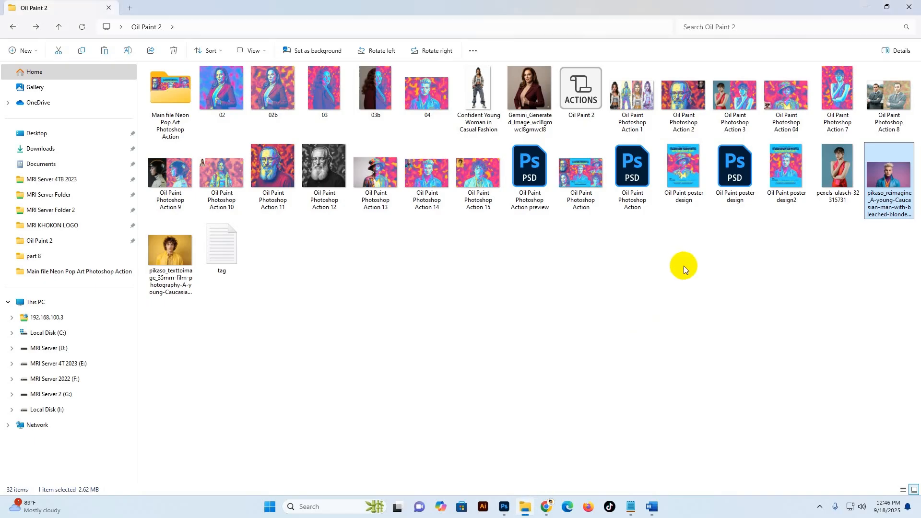
pyautogui.click(684, 268)
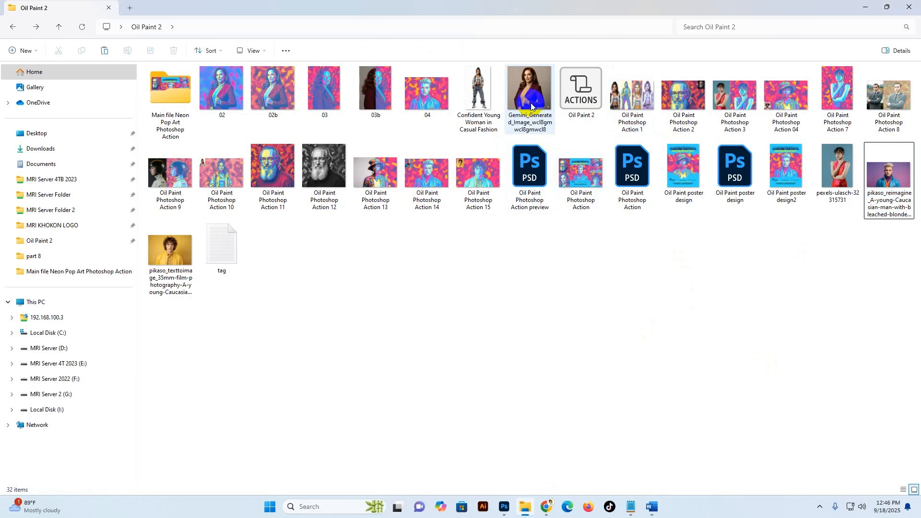
pyautogui.moveTo(555, 149); pyautogui.dragTo(689, 339)
pyautogui.moveTo(494, 91); pyautogui.dragTo(283, 40)
pyautogui.click(494, 169)
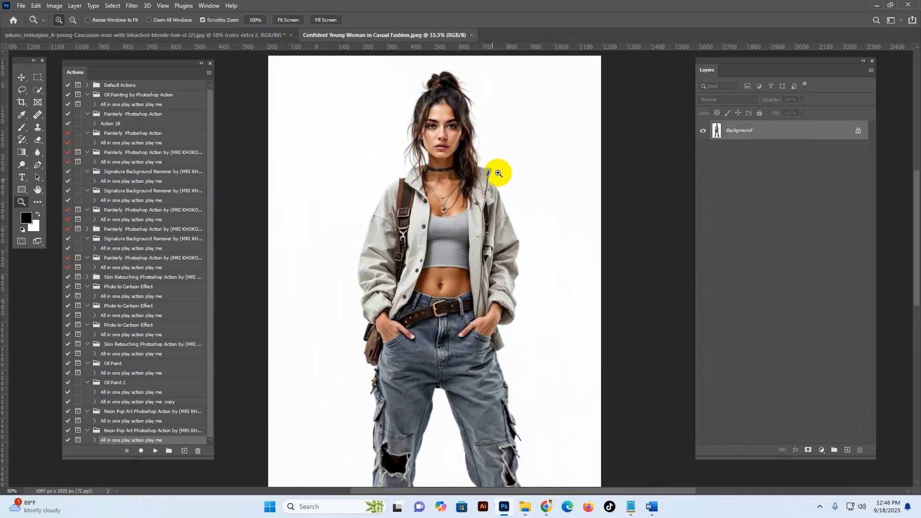
# Step: Resize the woman's photo to a width of 2500 pixels, keeping its proportions
pyautogui.click(54, 5)
pyautogui.click(76, 82)
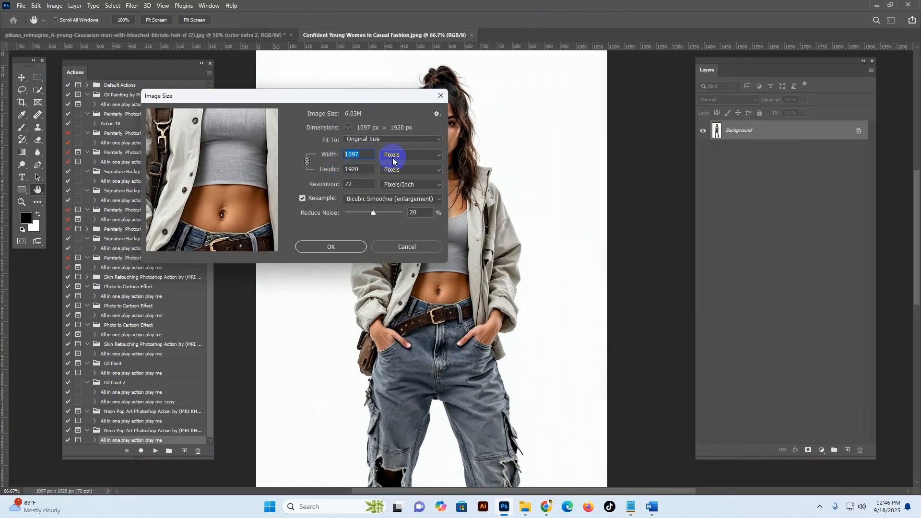
pyautogui.write('3000')
pyautogui.press('Return')
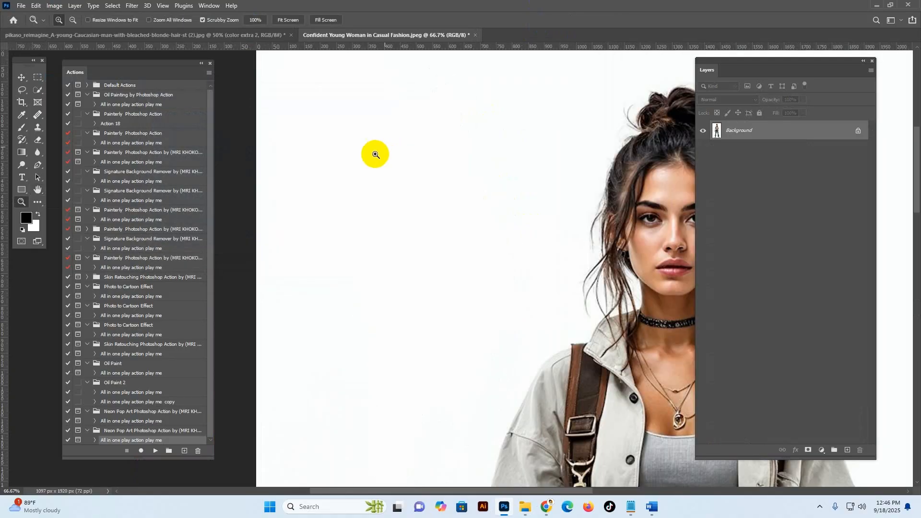
pyautogui.scroll(1, 675, 249)
pyautogui.moveTo(675, 250); pyautogui.dragTo(438, 232)
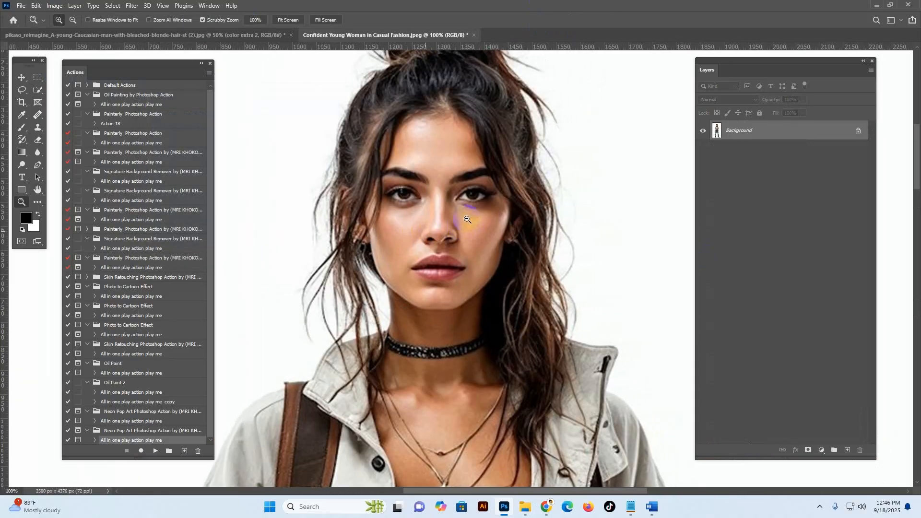
# Step: Run the Neon Pop Art action on the woman's photo, close its closing message and look over the full figure
pyautogui.scroll(-1, 477, 206)
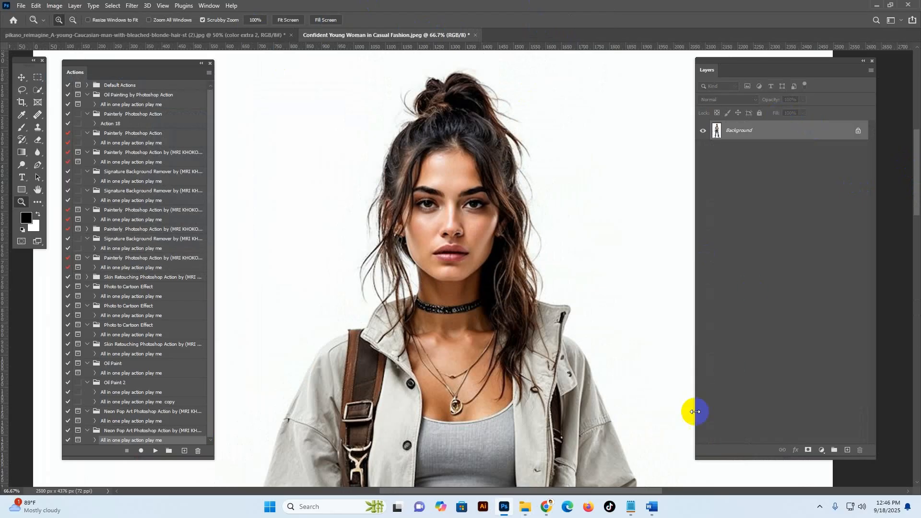
pyautogui.click(155, 451)
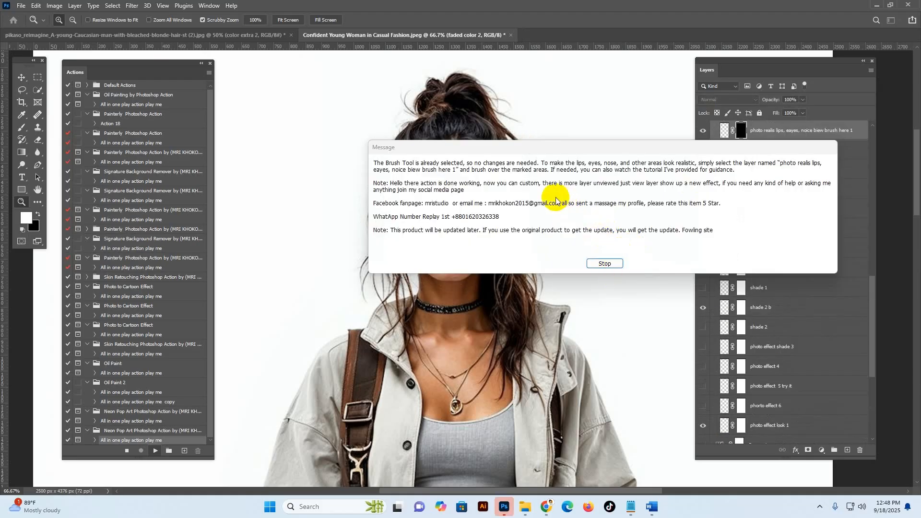
pyautogui.click(617, 264)
pyautogui.click(612, 265)
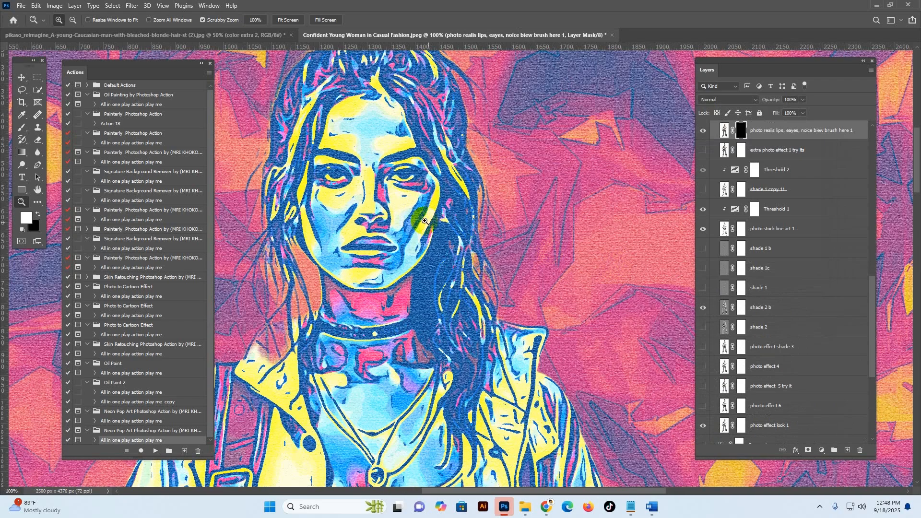
pyautogui.scroll(-4, 425, 221)
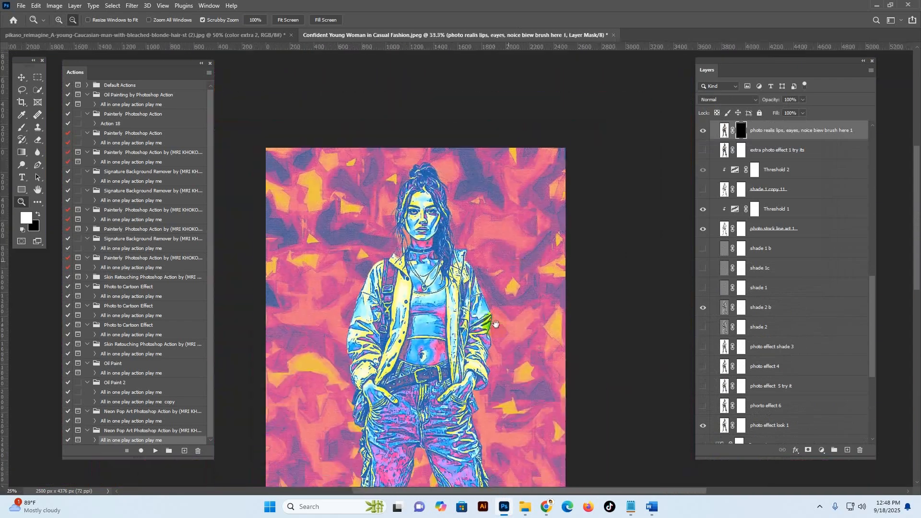
pyautogui.moveTo(496, 324); pyautogui.dragTo(543, 194)
pyautogui.moveTo(542, 364)
pyautogui.mouseDown()
pyautogui.moveTo(543, 274)
pyautogui.moveTo(550, 353)
pyautogui.mouseUp()
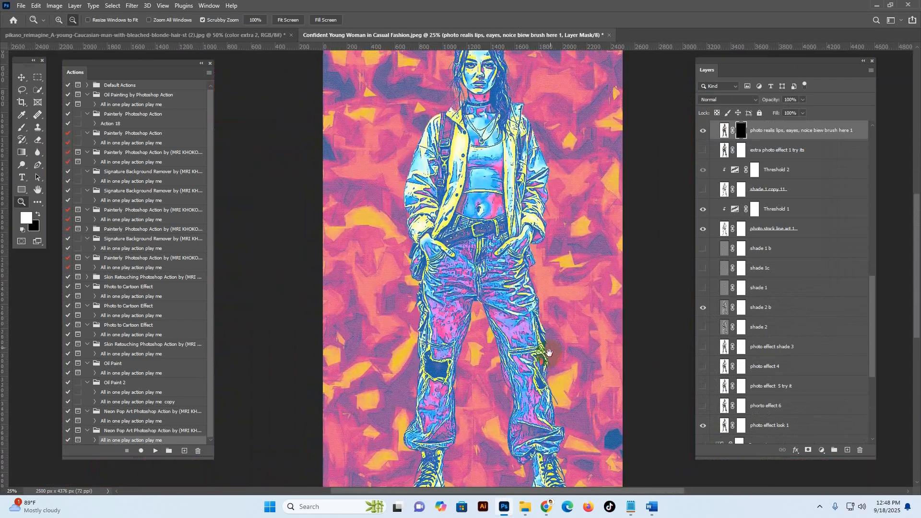
pyautogui.scroll(3, 528, 192)
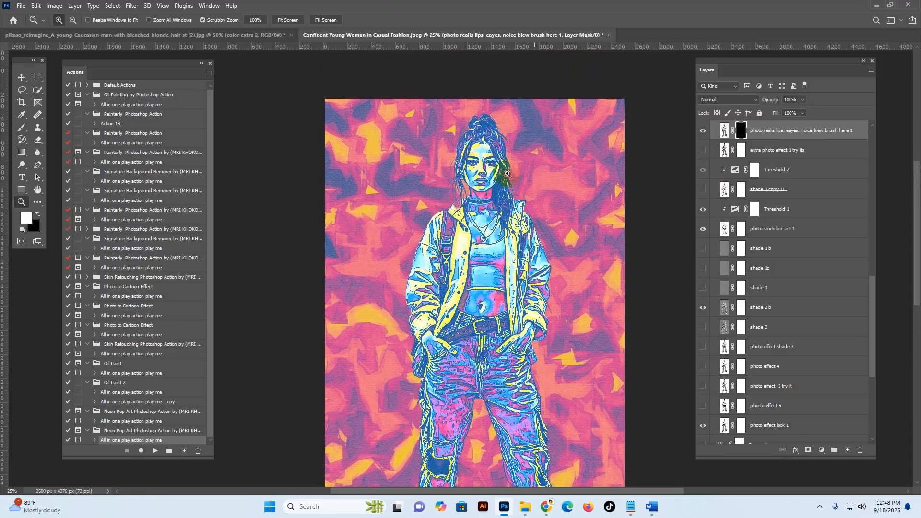
# Step: Brush white over the woman's eyes and lips on the mask of the "photo realis lips, eayes, noice biew brush here 1" layer
pyautogui.click(508, 173)
pyautogui.scroll(3, 759, 154)
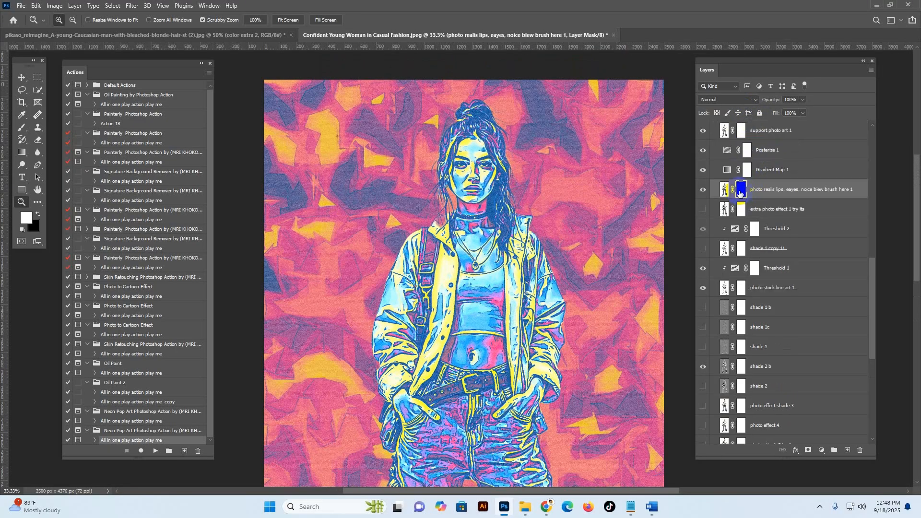
pyautogui.hotkey('ctrl', 'i')
pyautogui.click(22, 128)
pyautogui.moveTo(478, 164); pyautogui.dragTo(488, 169)
pyautogui.hotkey('ctrl', '+')
pyautogui.hotkey('ctrl', '+')
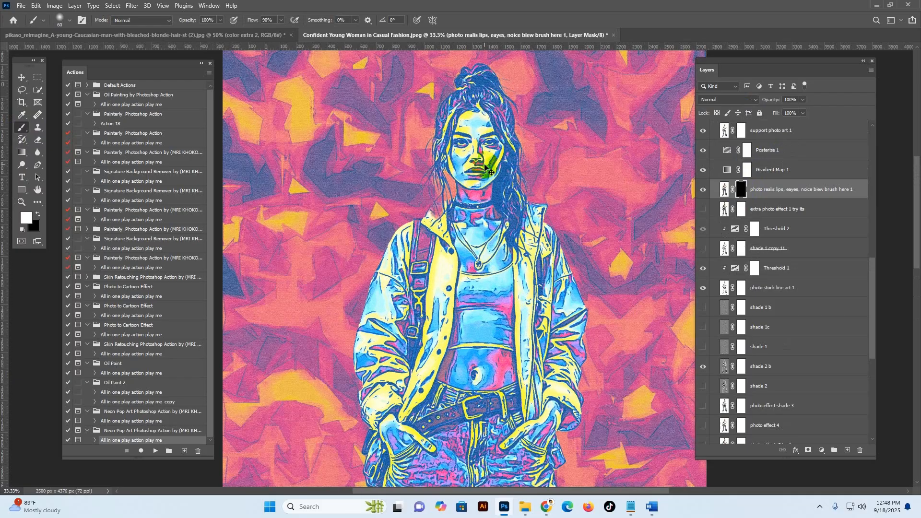
pyautogui.scroll(4, 437, 297)
pyautogui.moveTo(443, 293)
pyautogui.mouseDown()
pyautogui.moveTo(452, 256)
pyautogui.moveTo(451, 266)
pyautogui.moveTo(410, 266)
pyautogui.moveTo(443, 250)
pyautogui.moveTo(450, 217)
pyautogui.moveTo(397, 216)
pyautogui.moveTo(433, 238)
pyautogui.moveTo(430, 250)
pyautogui.moveTo(420, 245)
pyautogui.moveTo(449, 266)
pyautogui.moveTo(423, 262)
pyautogui.mouseUp()
pyautogui.scroll(-2, 422, 307)
pyautogui.moveTo(424, 366)
pyautogui.mouseDown()
pyautogui.moveTo(443, 372)
pyautogui.moveTo(426, 377)
pyautogui.moveTo(429, 368)
pyautogui.mouseUp()
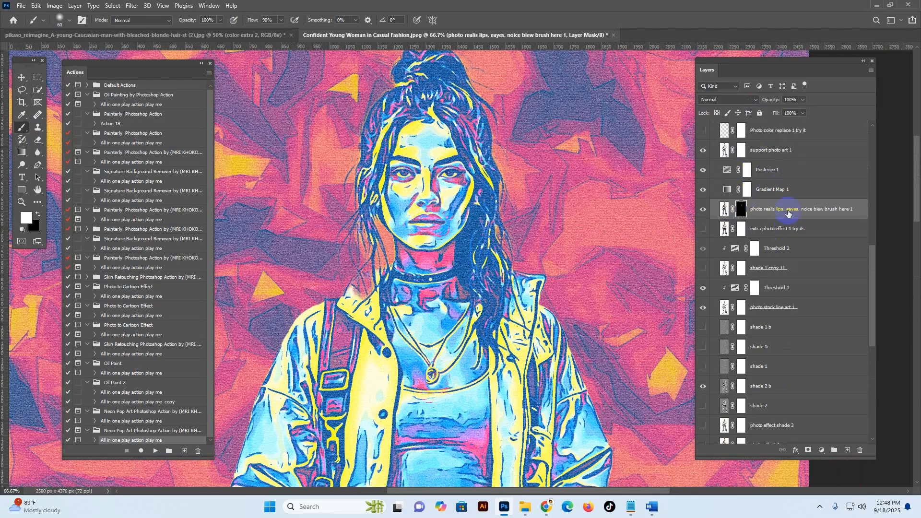
# Step: Hide the photo stock line art 1 layer and show the shade 1 copy 11 layer instead
pyautogui.scroll(3, 777, 211)
pyautogui.click(743, 367)
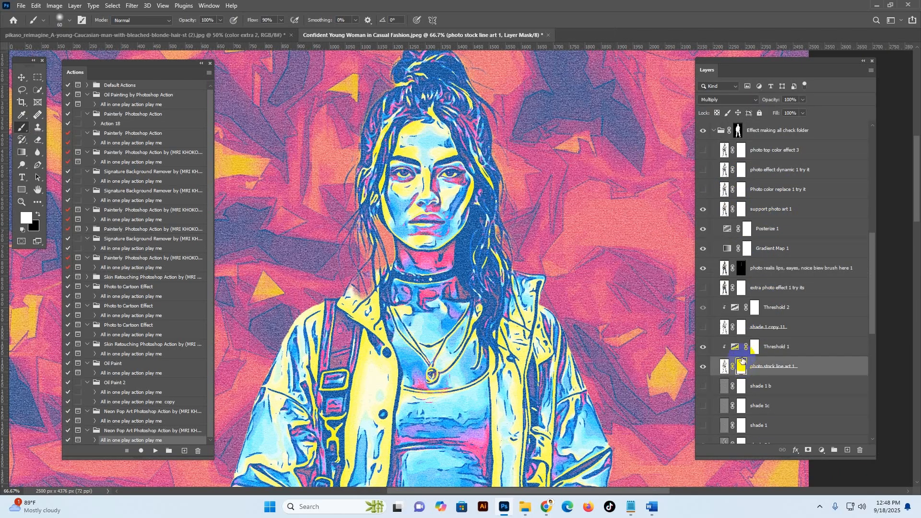
pyautogui.click(704, 366)
pyautogui.click(726, 327)
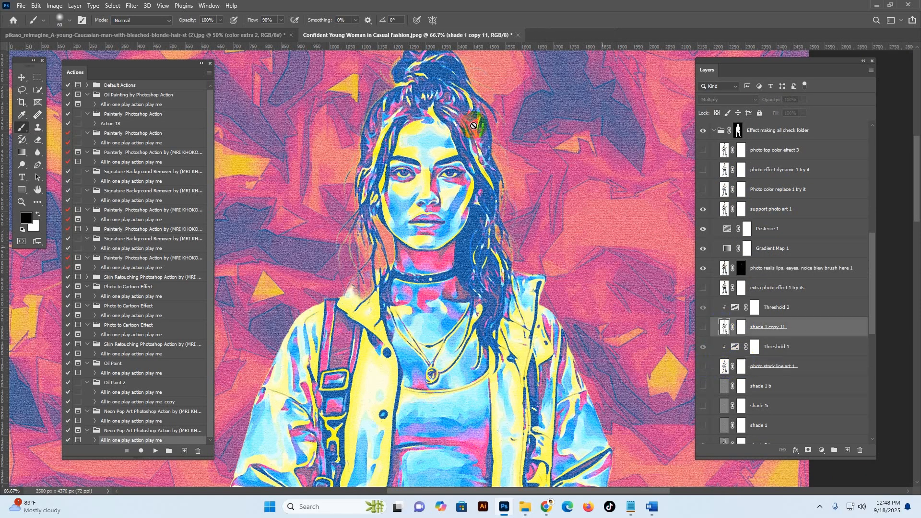
pyautogui.click(703, 327)
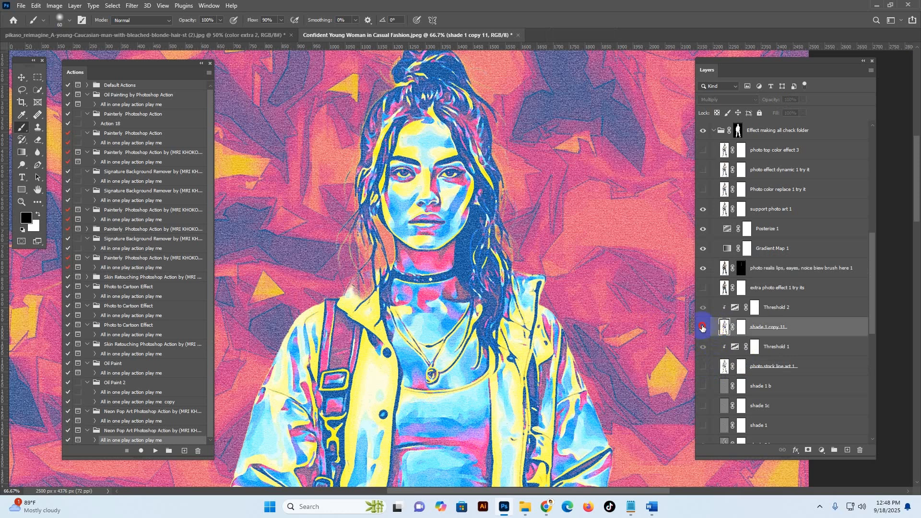
pyautogui.click(703, 328)
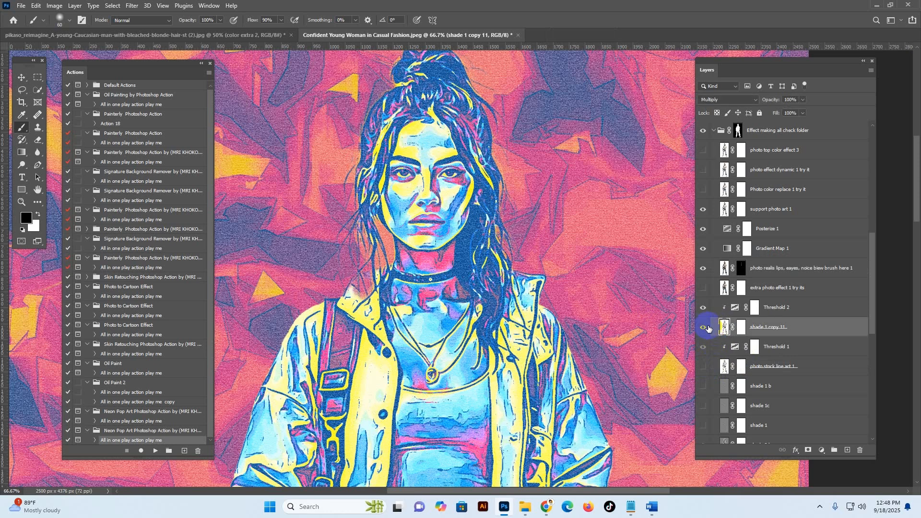
# Step: Brush black on the shade 1 copy 11 layer mask over the woman's forehead, face, neck and chest
pyautogui.click(742, 328)
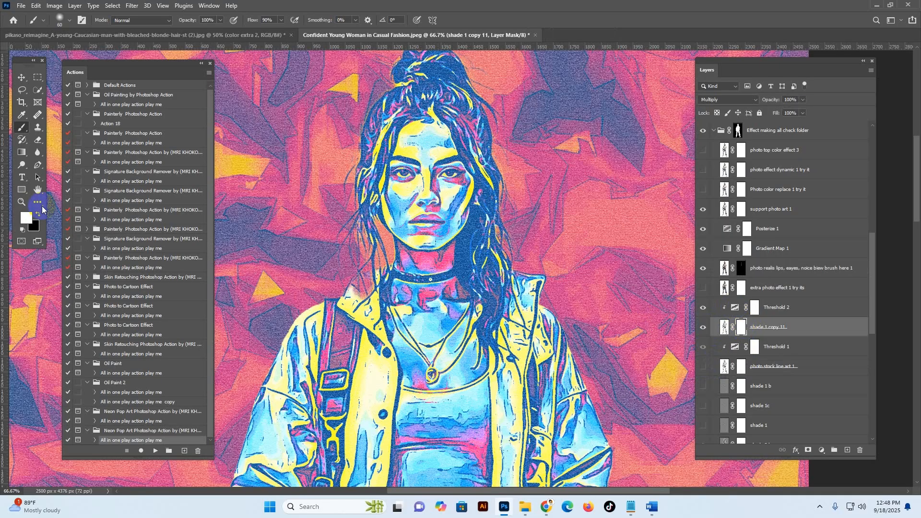
pyautogui.click(38, 215)
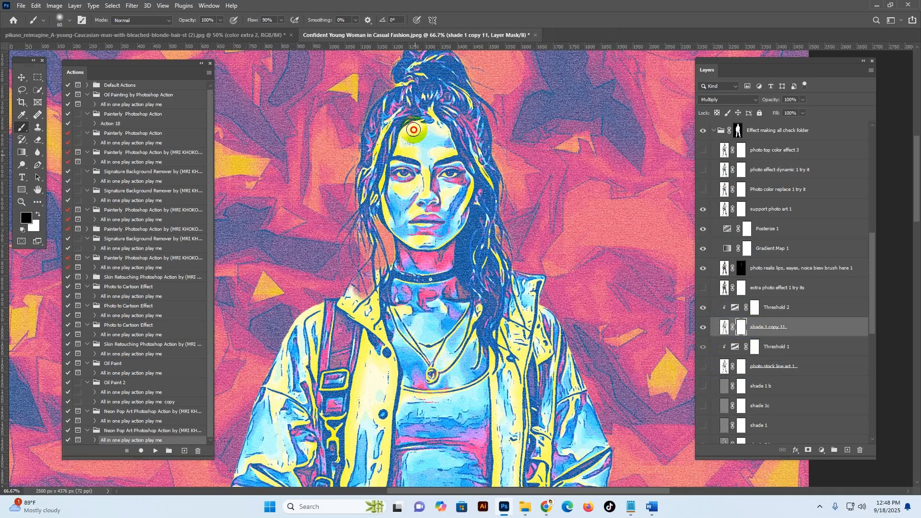
pyautogui.moveTo(442, 138); pyautogui.dragTo(438, 142)
pyautogui.moveTo(407, 197)
pyautogui.mouseDown()
pyautogui.moveTo(389, 211)
pyautogui.moveTo(391, 227)
pyautogui.moveTo(419, 185)
pyautogui.moveTo(404, 196)
pyautogui.moveTo(452, 193)
pyautogui.moveTo(445, 213)
pyautogui.moveTo(463, 194)
pyautogui.moveTo(453, 229)
pyautogui.moveTo(411, 231)
pyautogui.mouseUp()
pyautogui.moveTo(436, 316)
pyautogui.mouseDown()
pyautogui.moveTo(434, 297)
pyautogui.moveTo(439, 302)
pyautogui.mouseUp()
pyautogui.moveTo(424, 375); pyautogui.dragTo(423, 377)
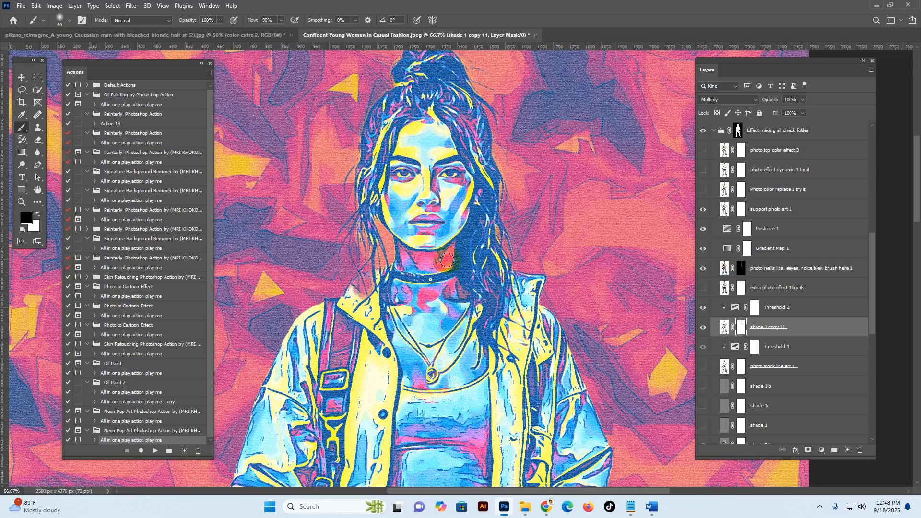
pyautogui.moveTo(442, 263)
pyautogui.mouseDown()
pyautogui.moveTo(417, 259)
pyautogui.moveTo(430, 263)
pyautogui.mouseUp()
pyautogui.moveTo(452, 210)
pyautogui.mouseDown()
pyautogui.moveTo(451, 190)
pyautogui.moveTo(427, 170)
pyautogui.moveTo(445, 142)
pyautogui.moveTo(414, 122)
pyautogui.moveTo(432, 143)
pyautogui.mouseUp()
pyautogui.moveTo(466, 371)
pyautogui.mouseDown()
pyautogui.moveTo(456, 210)
pyautogui.moveTo(480, 379)
pyautogui.mouseUp()
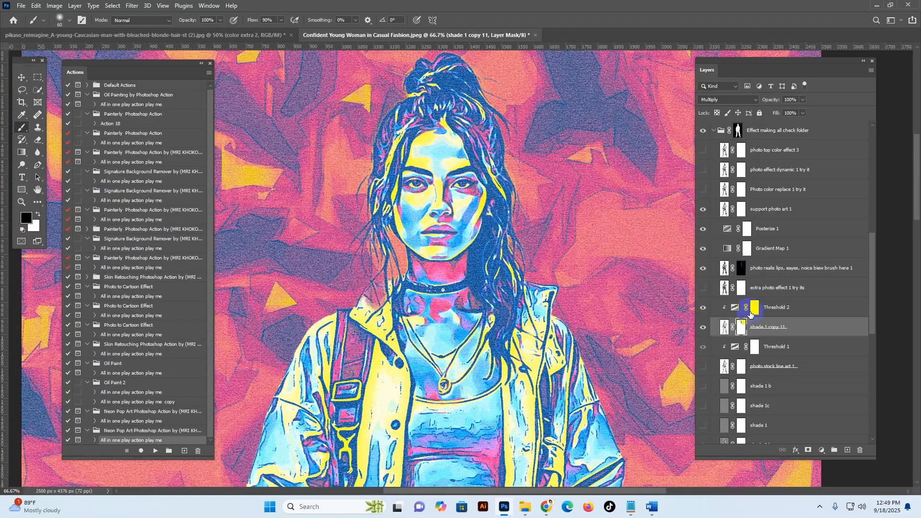
# Step: Show the shade 1c layer
pyautogui.scroll(-3, 749, 345)
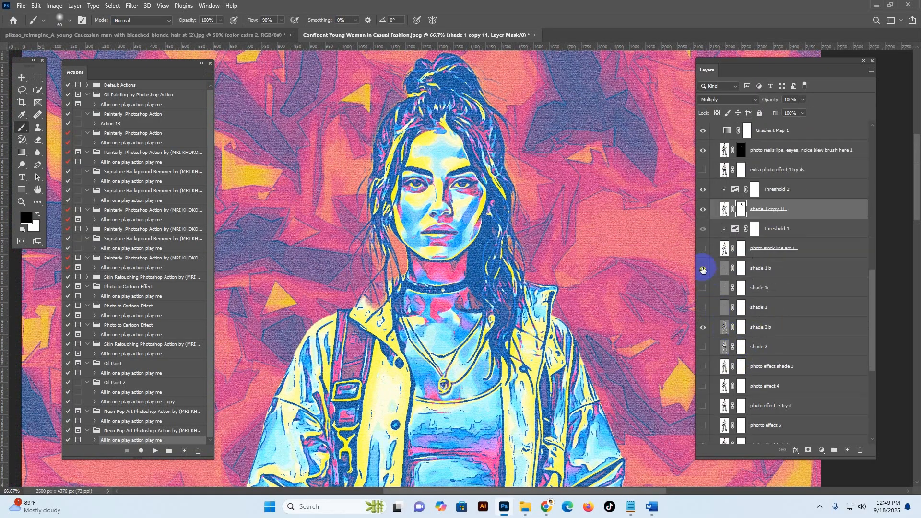
pyautogui.click(708, 288)
pyautogui.scroll(-3, 710, 283)
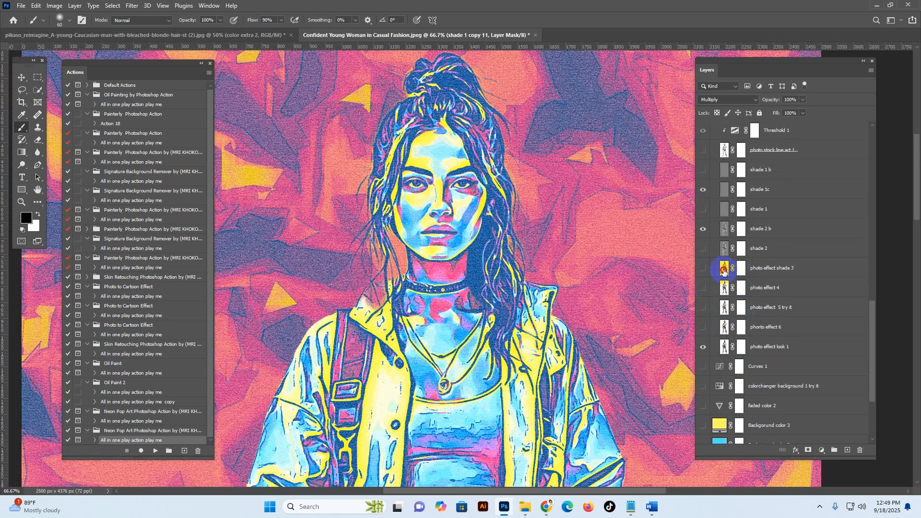
# Step: Preview the photo effect shade 3 and photo effect 4 layers one by one
pyautogui.click(725, 270)
pyautogui.click(704, 268)
pyautogui.click(704, 268)
pyautogui.click(704, 288)
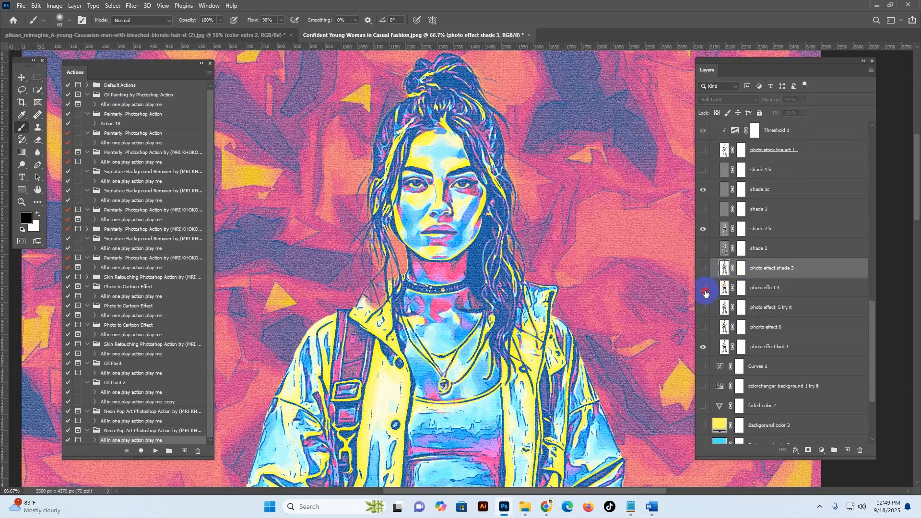
pyautogui.click(704, 288)
# Step: Hide photo effect look 1, try photo effect shade 3, and leave photo effect 5 try it and photo effect 4 showing
pyautogui.click(704, 347)
pyautogui.click(704, 307)
pyautogui.click(704, 308)
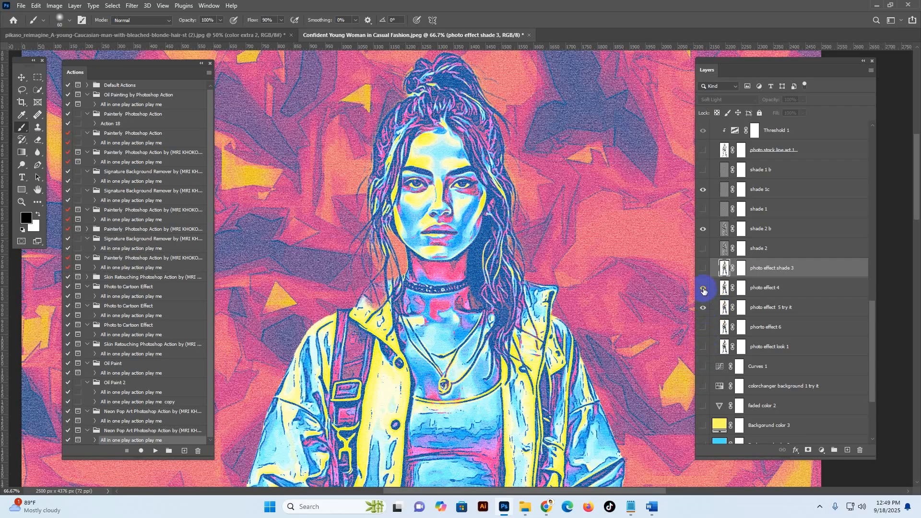
pyautogui.click(703, 286)
pyautogui.click(703, 269)
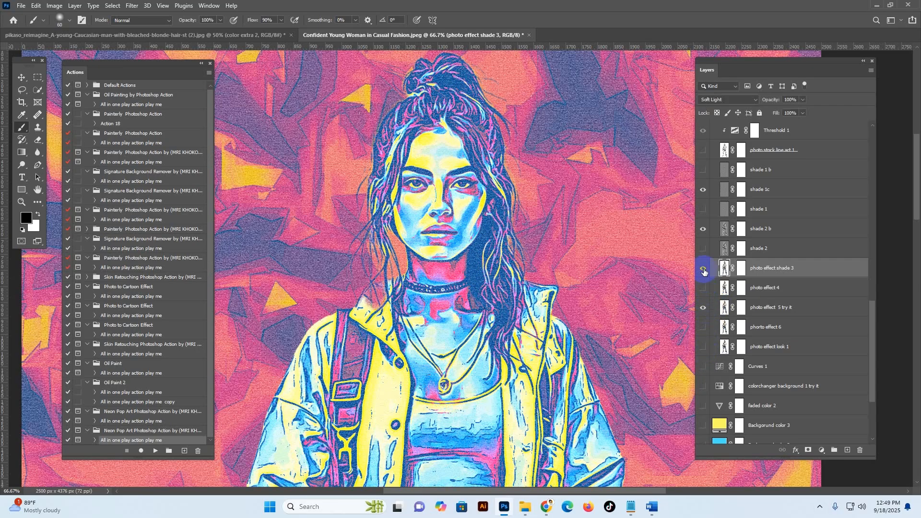
pyautogui.click(703, 269)
pyautogui.click(702, 287)
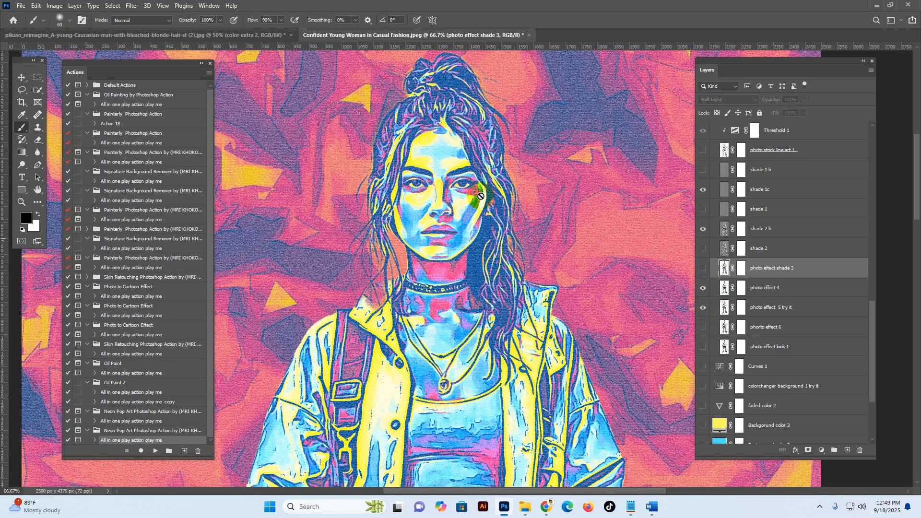
# Step: Select the color extra 2 layer and make it visible
pyautogui.scroll(3, 790, 222)
pyautogui.scroll(6, 789, 221)
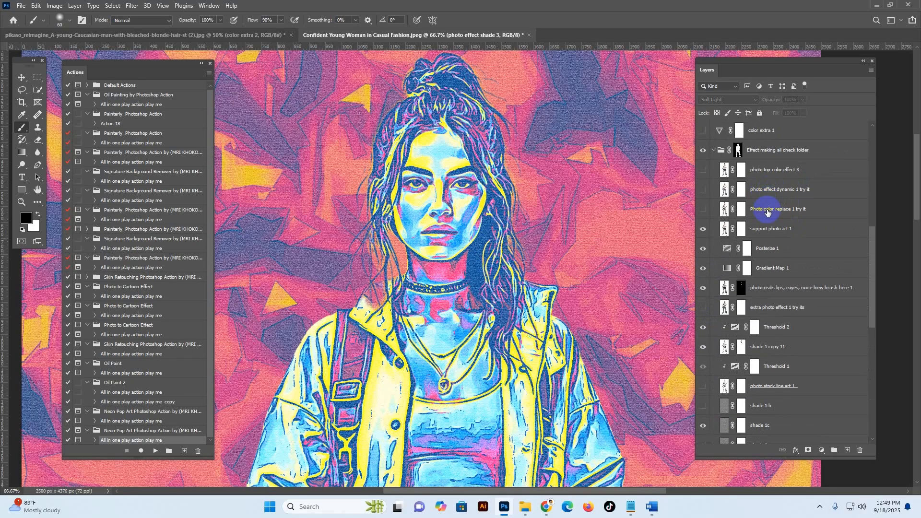
pyautogui.click(712, 178)
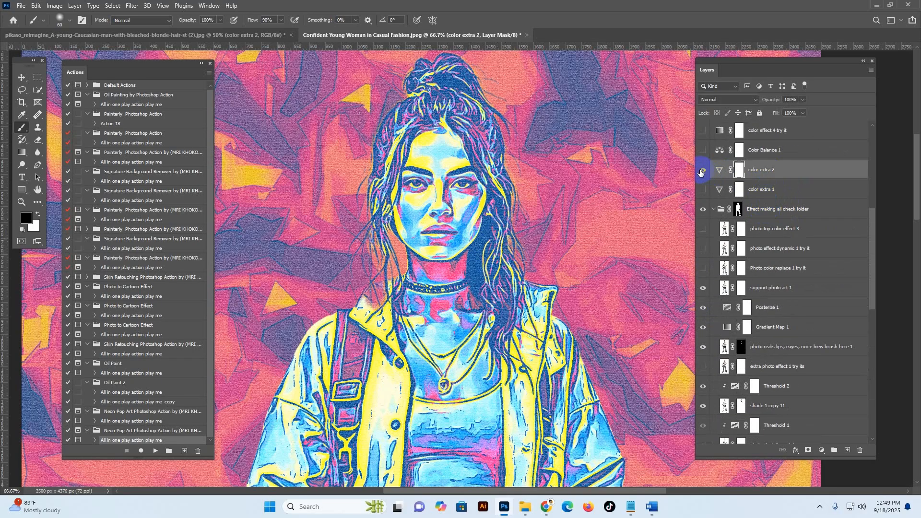
pyautogui.click(703, 170)
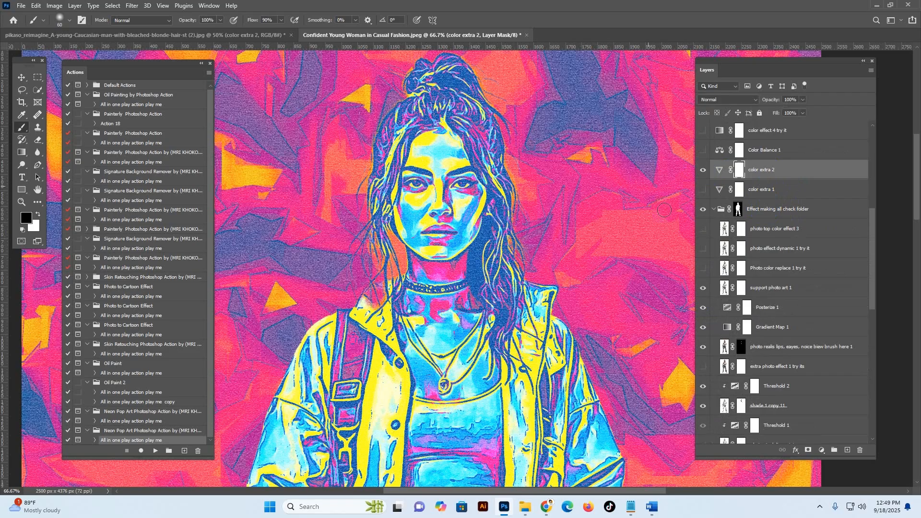
# Step: Preview the color effect 4 try it and Colorchanger 1 try it layers above color extra 2
pyautogui.scroll(2, 796, 199)
pyautogui.scroll(1, 705, 229)
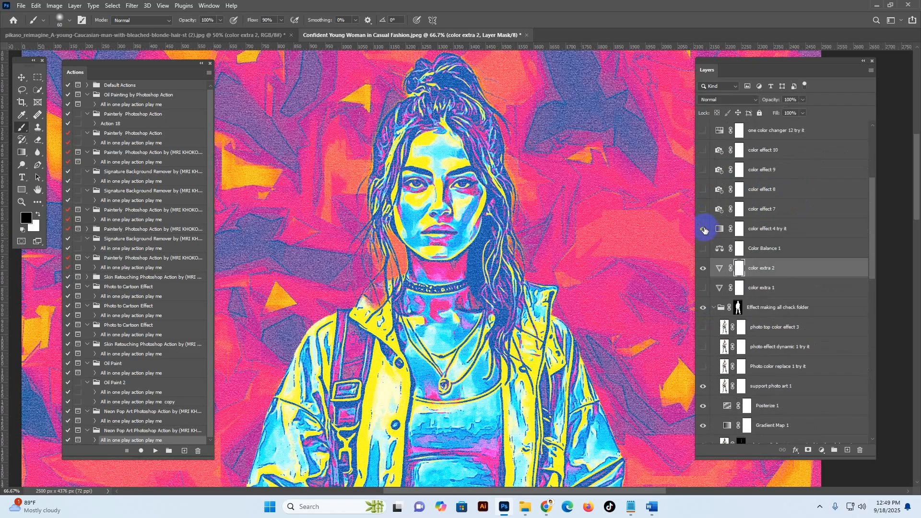
pyautogui.click(704, 229)
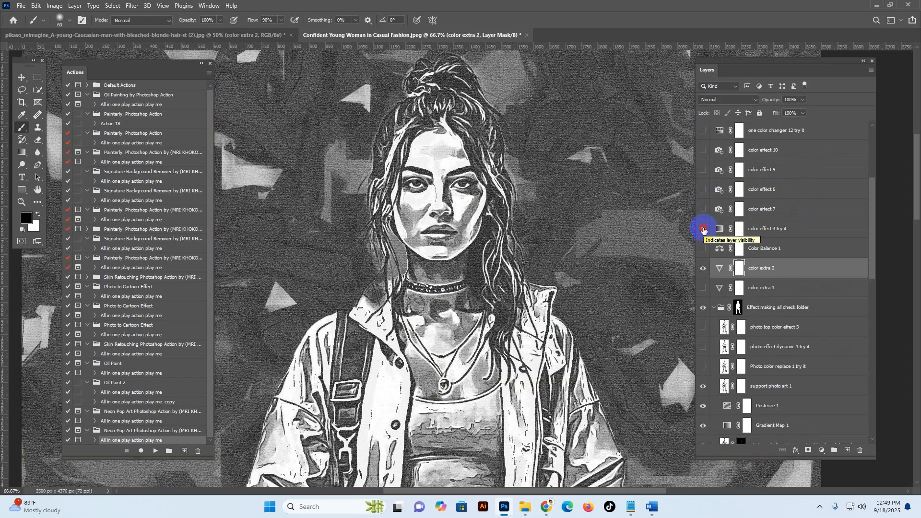
pyautogui.click(703, 230)
pyautogui.scroll(2, 701, 211)
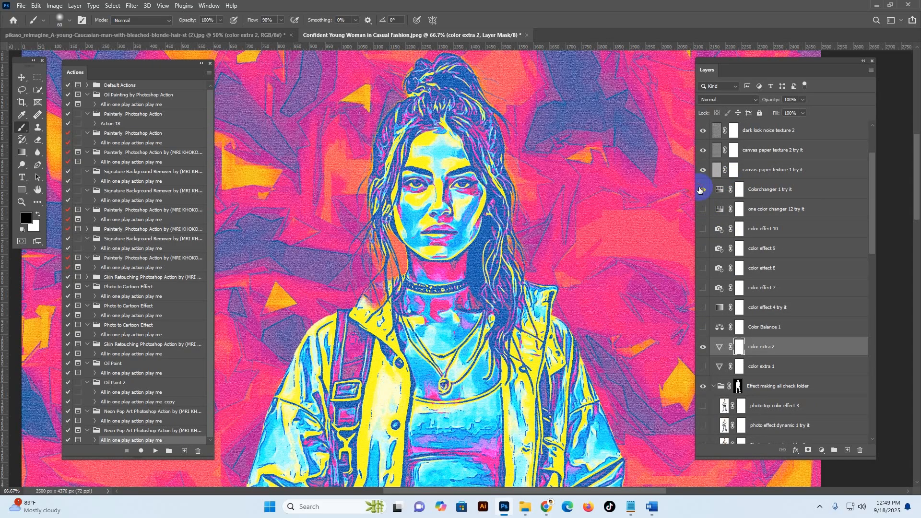
pyautogui.click(700, 190)
# Step: Preview dark look noice texture 1, and compare the portrait with and without dark look noice texture 2 and canvas paper textures 1 and 2
pyautogui.scroll(2, 773, 194)
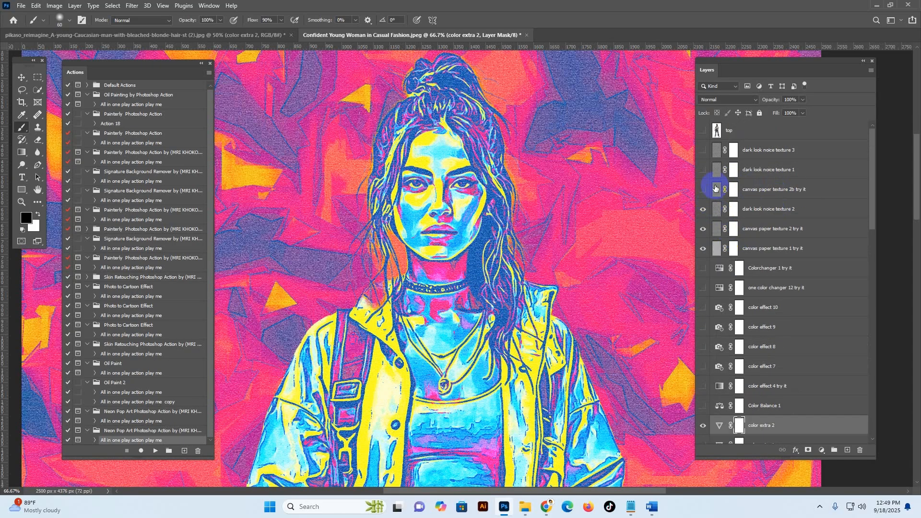
pyautogui.click(698, 169)
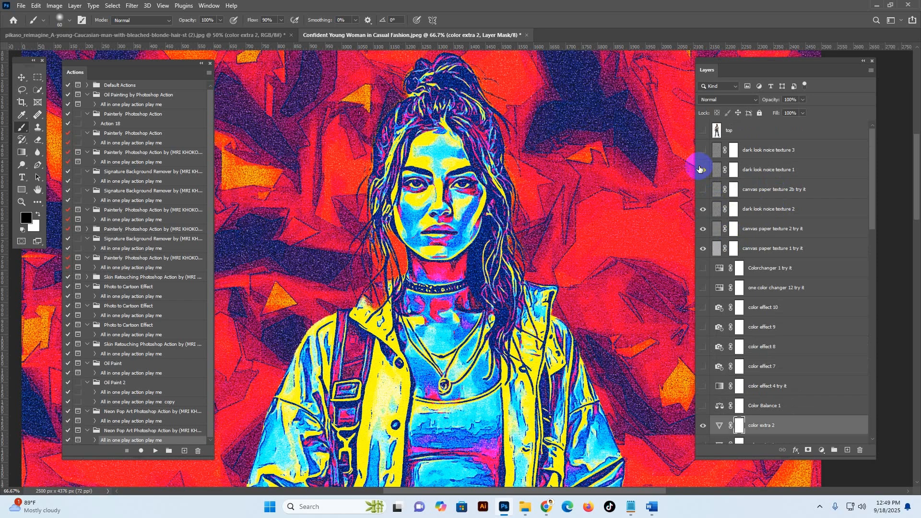
pyautogui.click(702, 170)
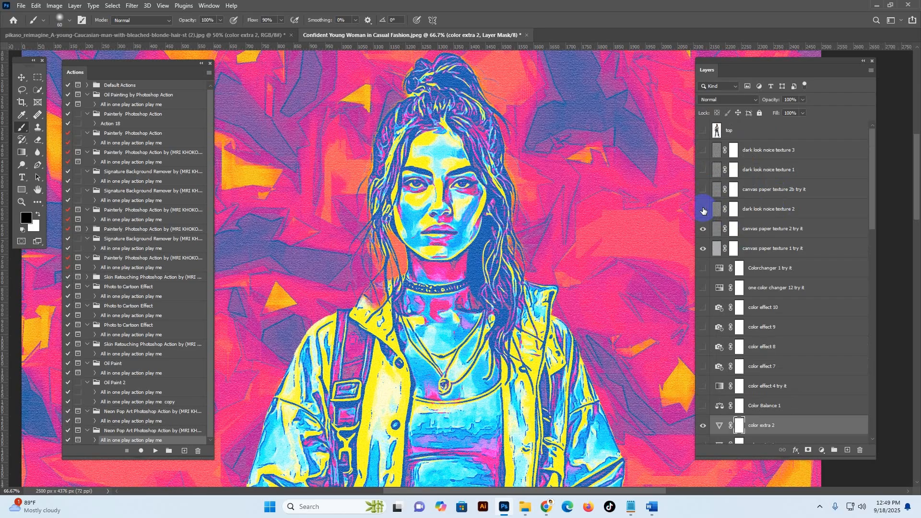
pyautogui.click(704, 228)
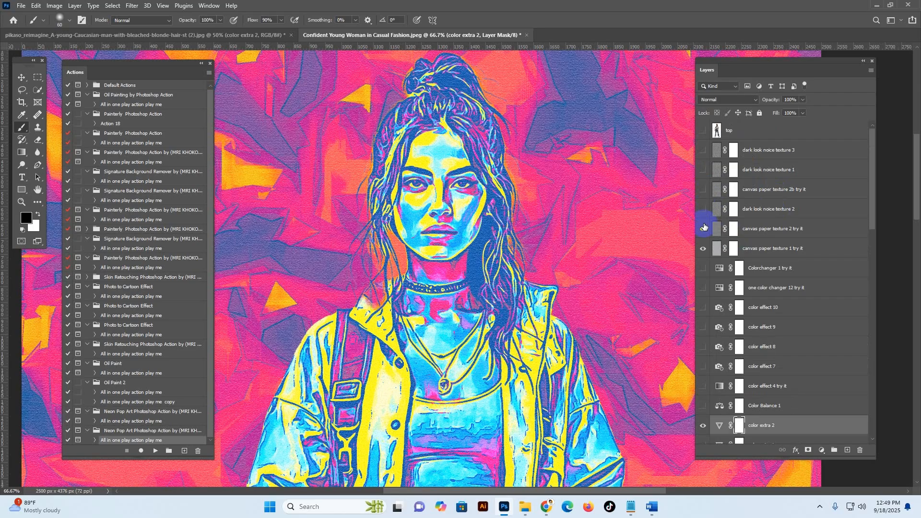
pyautogui.click(707, 249)
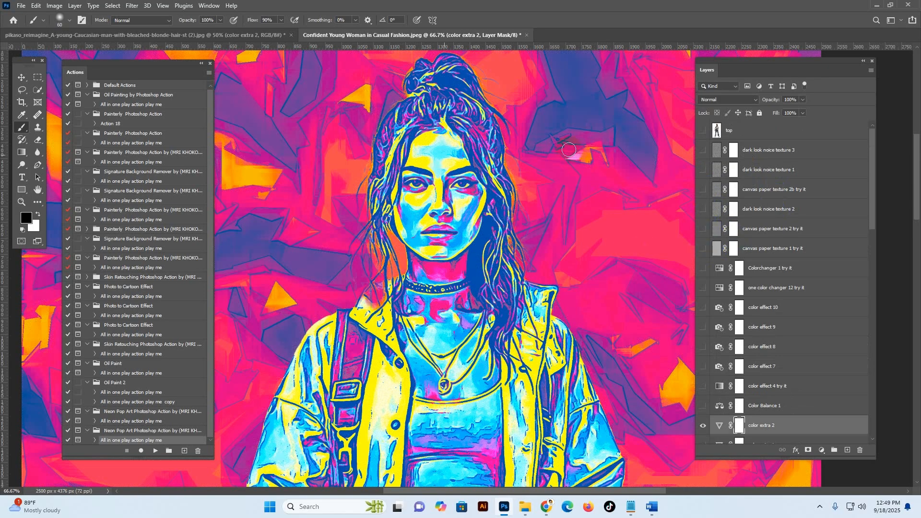
pyautogui.click(703, 249)
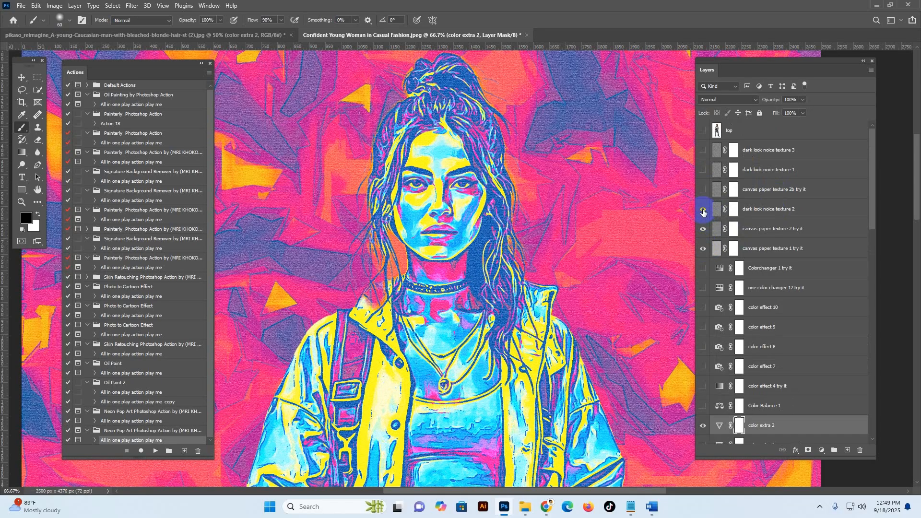